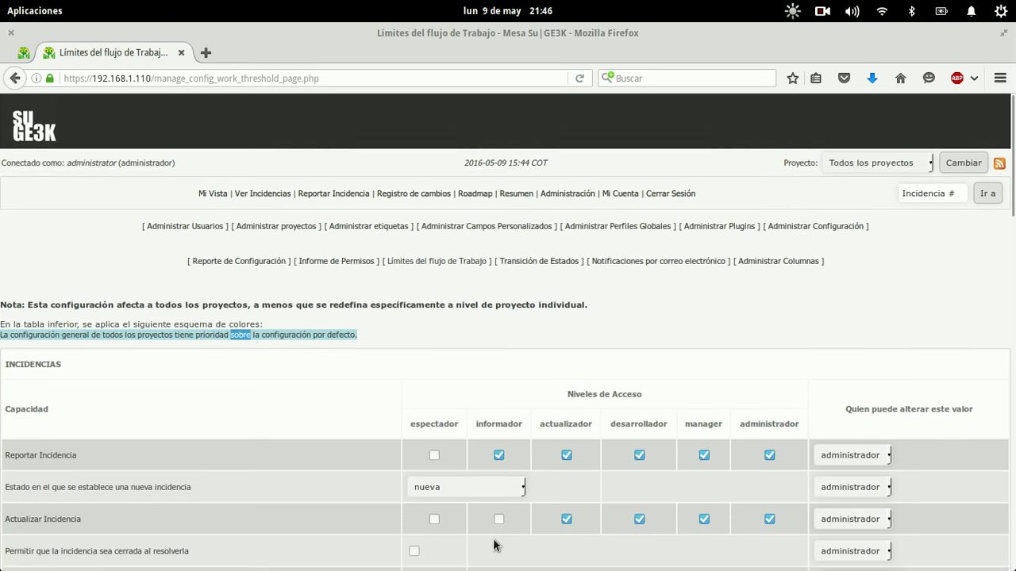
Enable actualizador on Modificar Incidencia for all projects and save the workflow thresholds
{"action": "scroll", "coordinate": [494, 545], "scroll_direction": "down", "scroll_amount": 3}
{"action": "scroll", "coordinate": [494, 546], "scroll_direction": "down", "scroll_amount": 2}
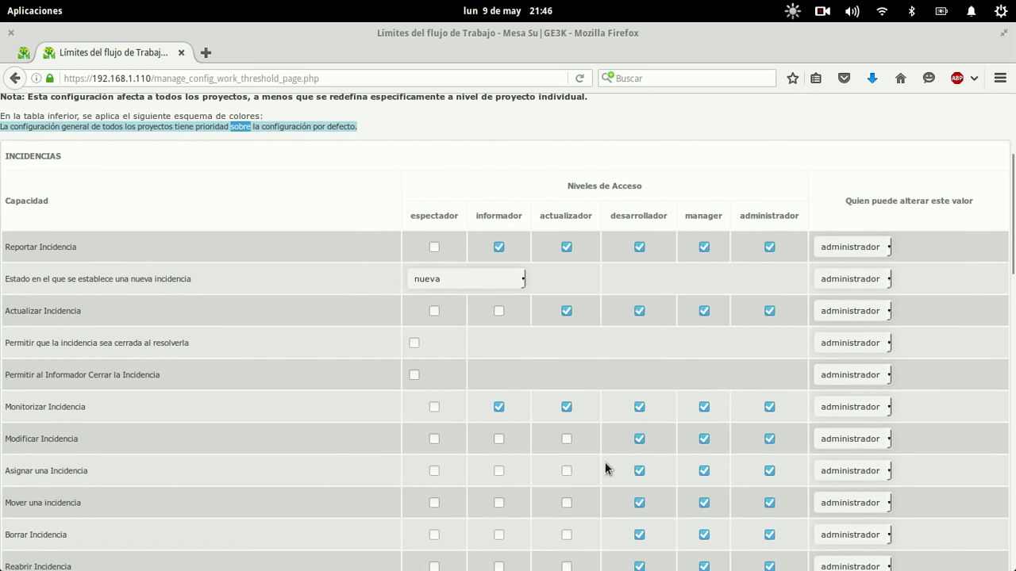
{"action": "left_click", "coordinate": [566, 440]}
{"action": "scroll", "coordinate": [563, 361], "scroll_direction": "down", "scroll_amount": 8}
{"action": "scroll", "coordinate": [563, 362], "scroll_direction": "down", "scroll_amount": 10}
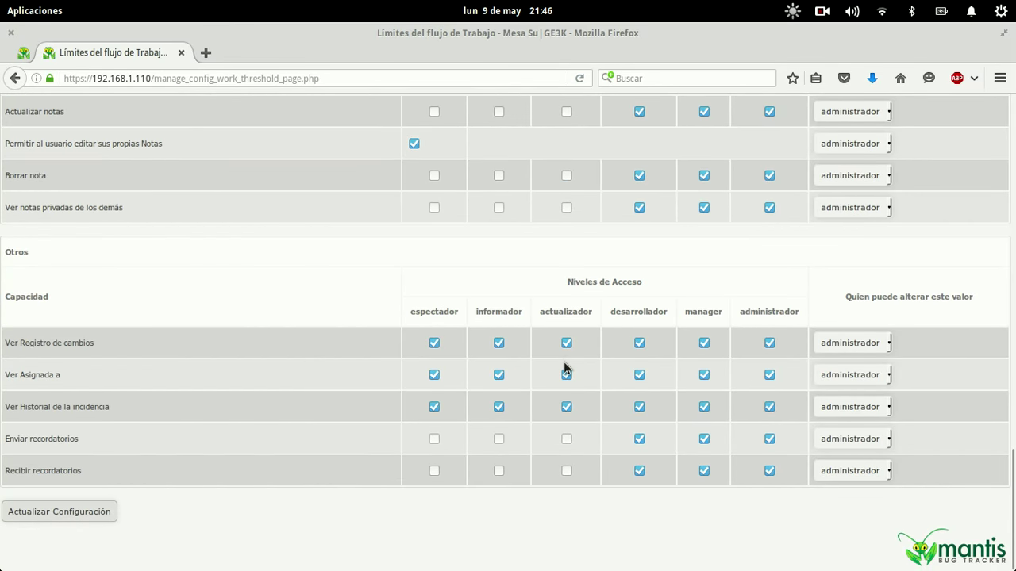
{"action": "left_click", "coordinate": [77, 508]}
{"action": "left_click", "coordinate": [496, 245]}
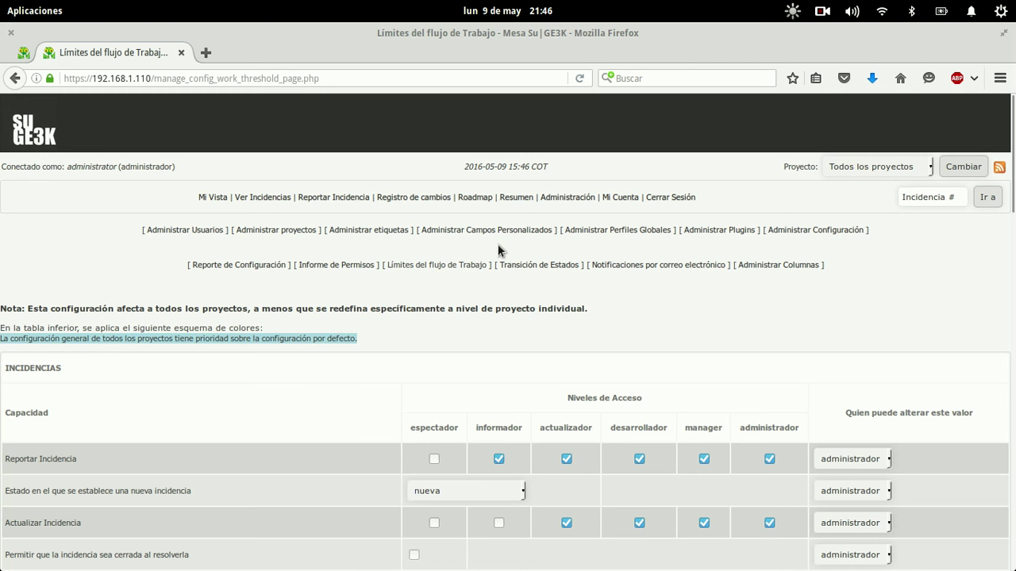
{"action": "scroll", "coordinate": [498, 251], "scroll_direction": "down", "scroll_amount": 5}
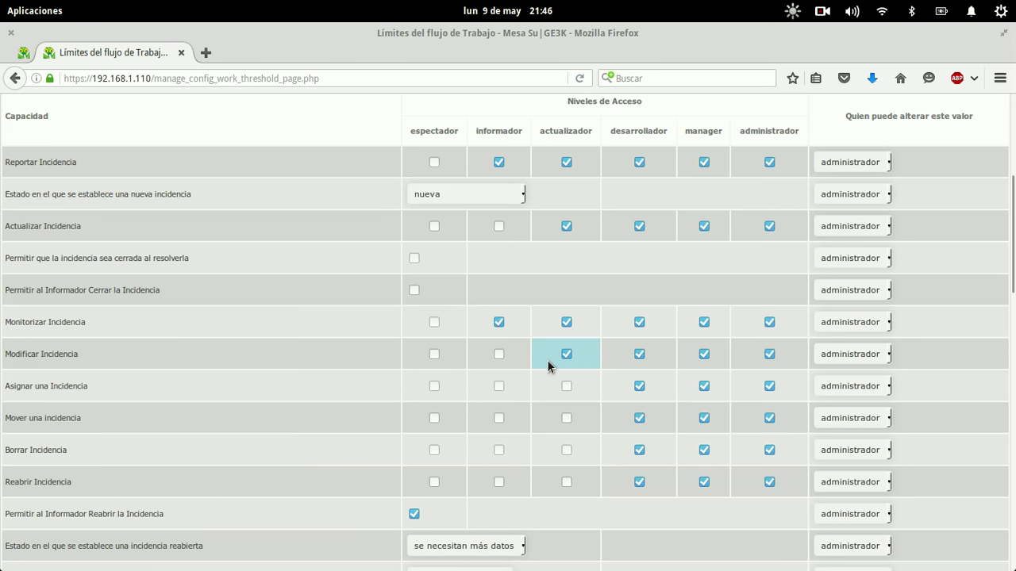
{"action": "scroll", "coordinate": [546, 360], "scroll_direction": "up", "scroll_amount": 5}
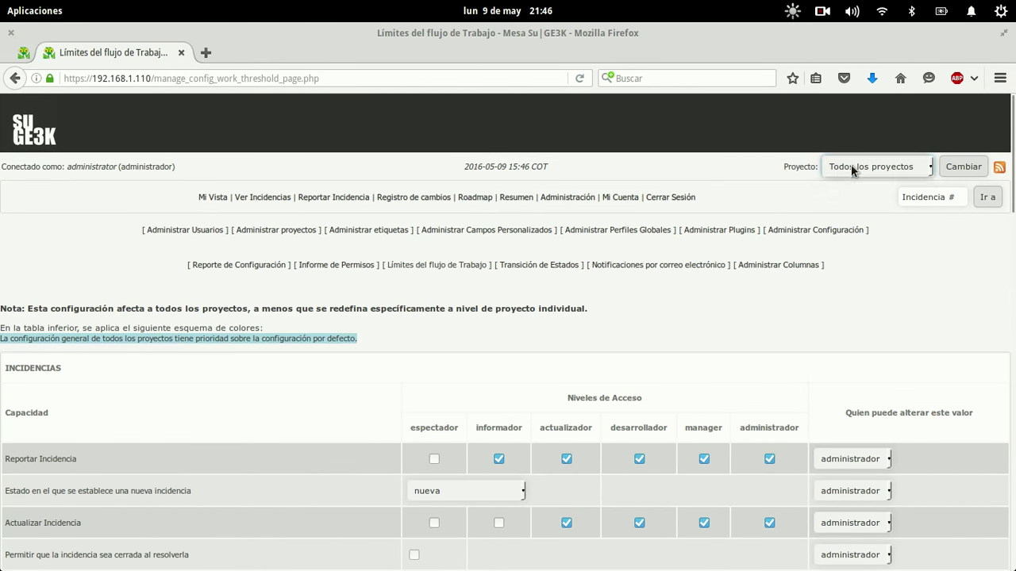
Switch thresholds to the Servidores project, allow actualizador on Asignar una Incidencia, and save
{"action": "left_click", "coordinate": [851, 165]}
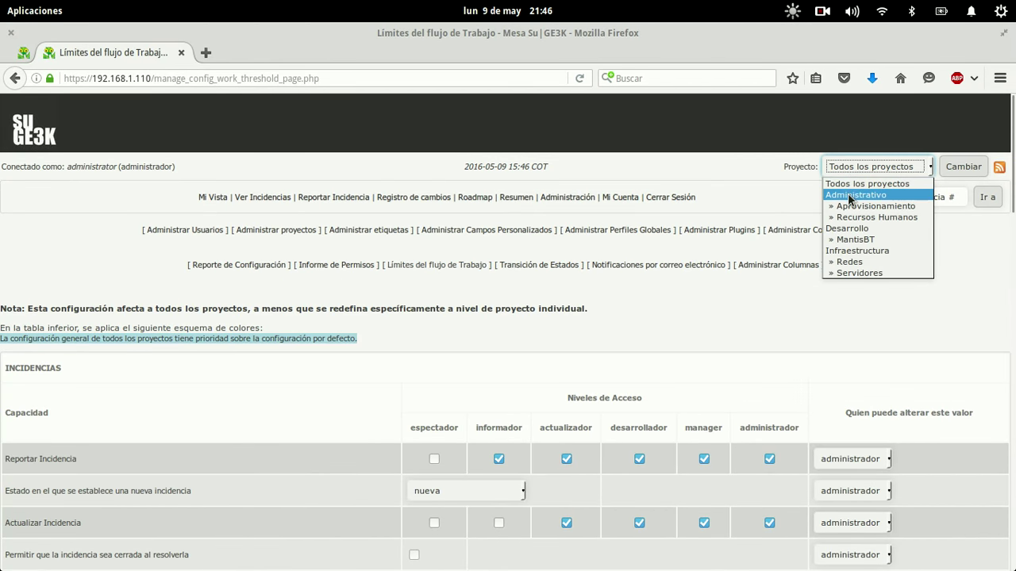
{"action": "left_click", "coordinate": [841, 272]}
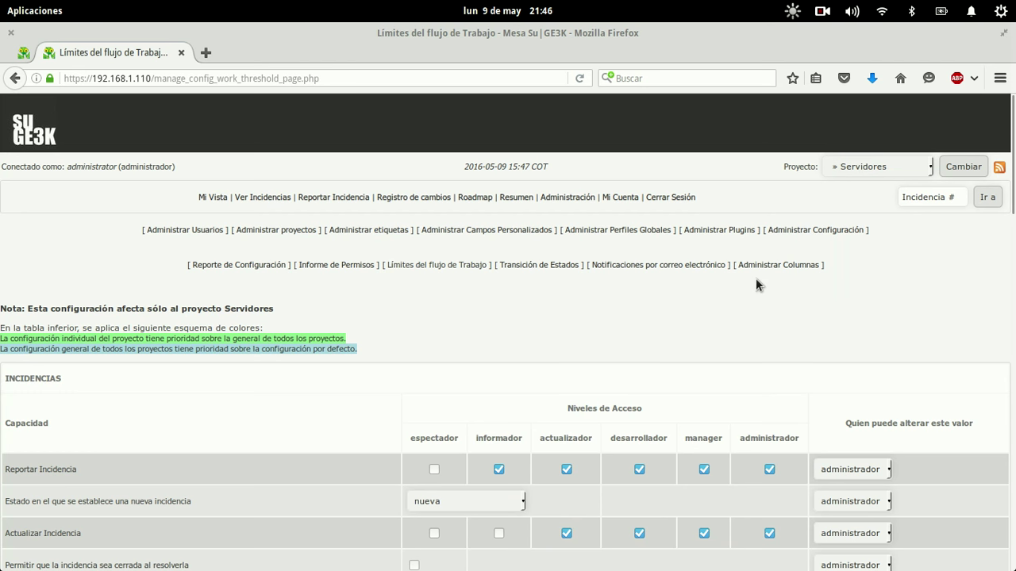
{"action": "triple_click", "coordinate": [274, 338]}
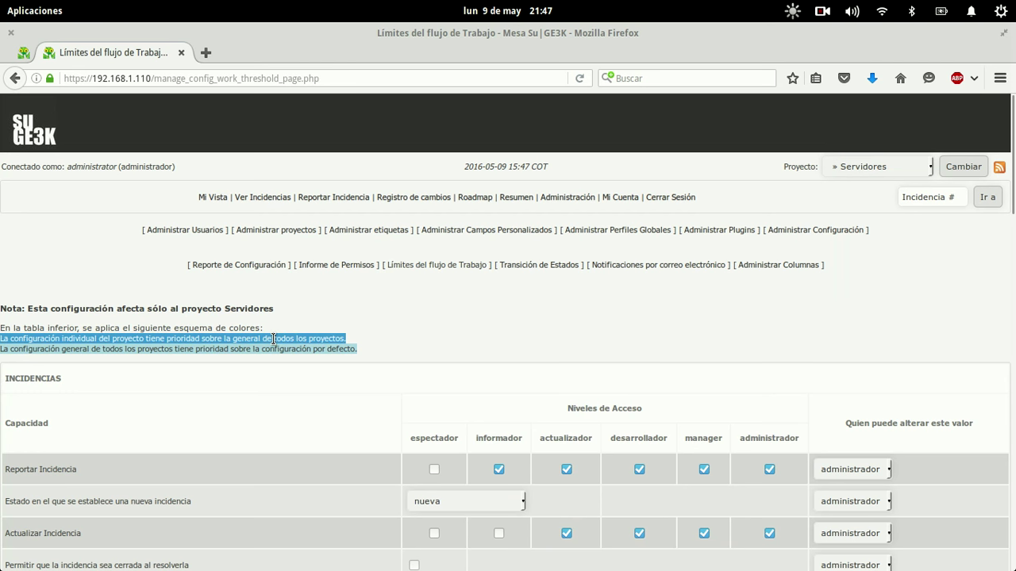
{"action": "left_click", "coordinate": [445, 326]}
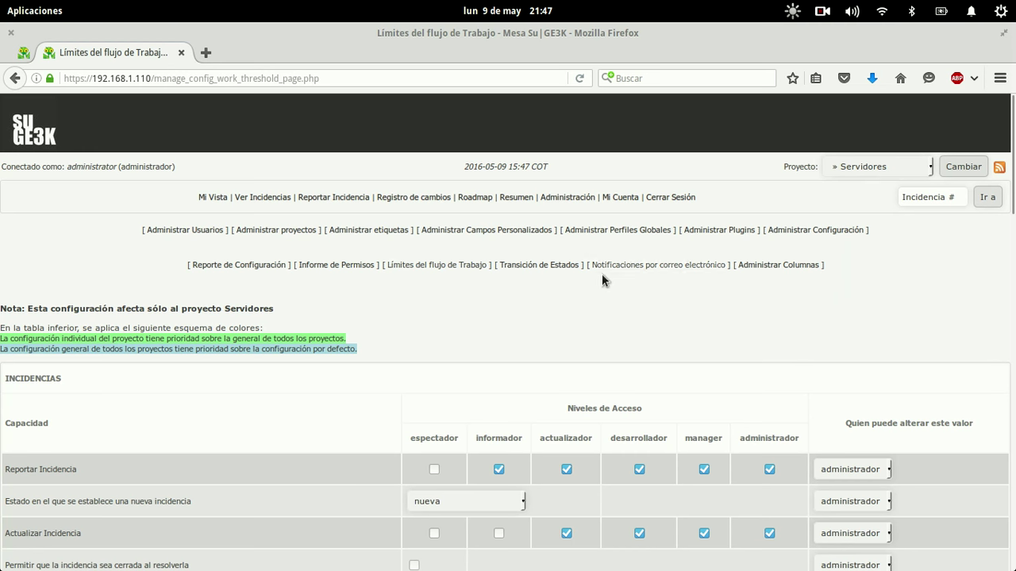
{"action": "scroll", "coordinate": [591, 273], "scroll_direction": "down", "scroll_amount": 8}
{"action": "scroll", "coordinate": [592, 280], "scroll_direction": "down", "scroll_amount": 2}
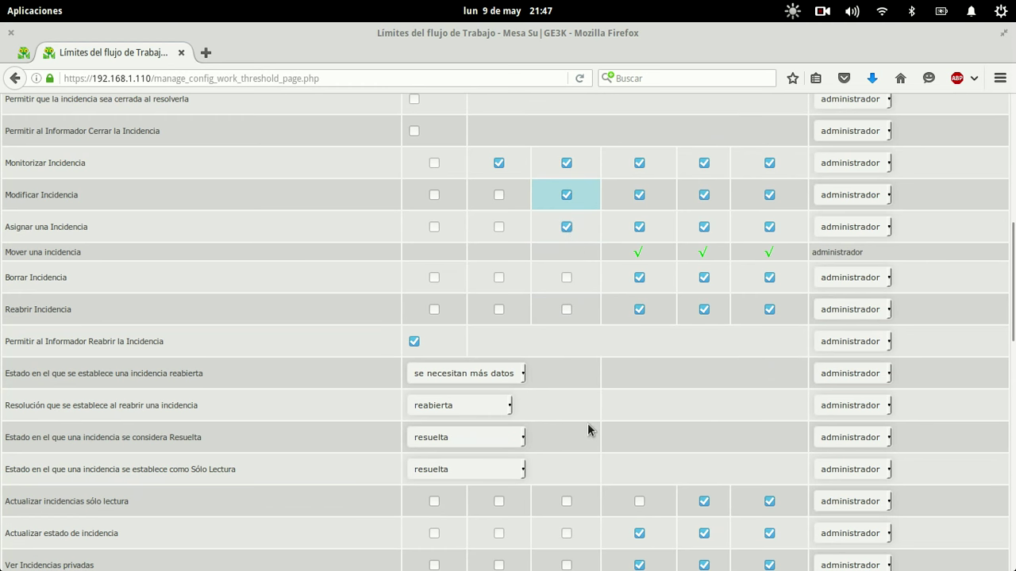
{"action": "scroll", "coordinate": [587, 423], "scroll_direction": "down", "scroll_amount": 15}
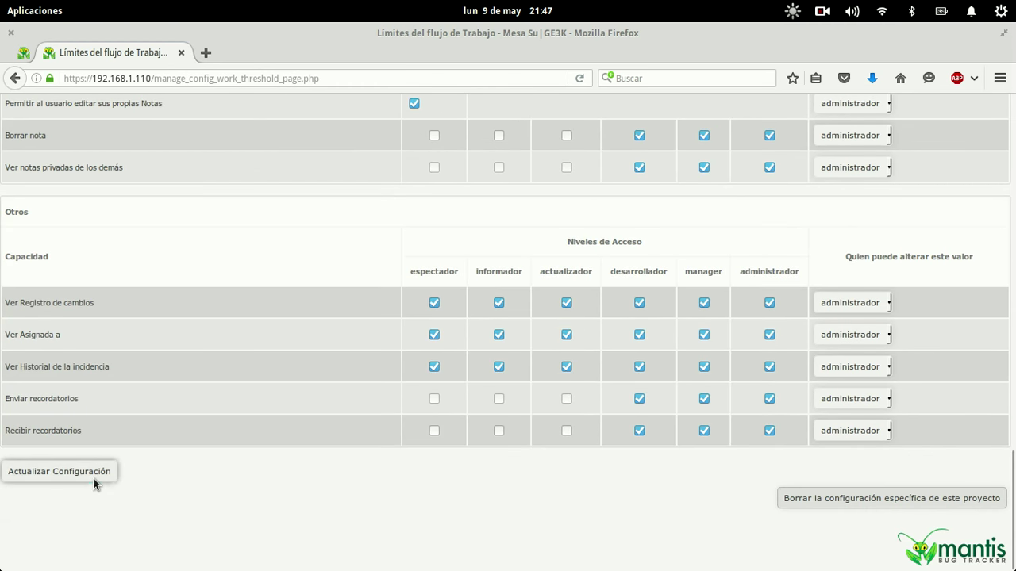
{"action": "left_click", "coordinate": [93, 477]}
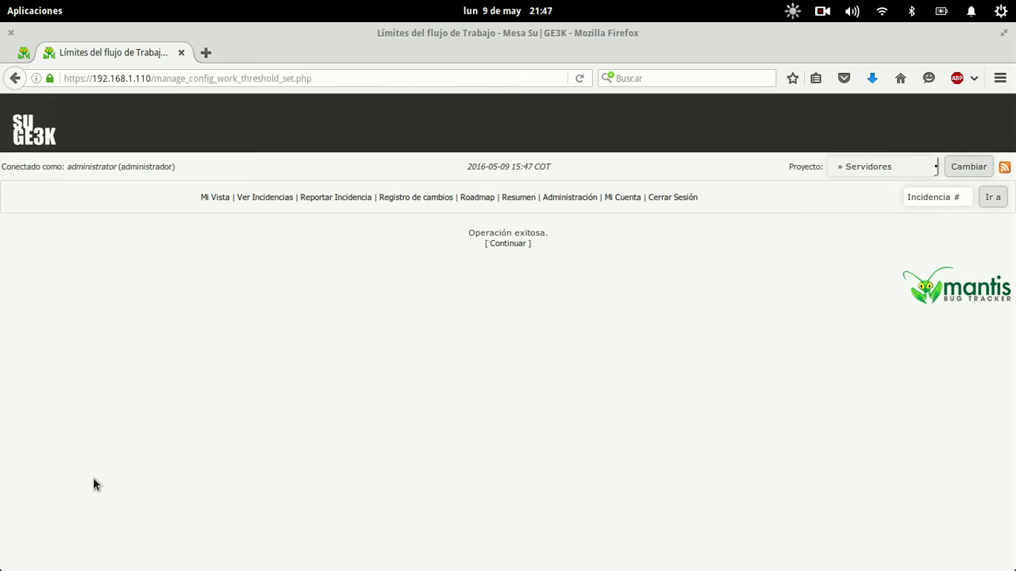
Return to the thresholds page and view the Redes project's thresholds for comparison
{"action": "left_click", "coordinate": [517, 243]}
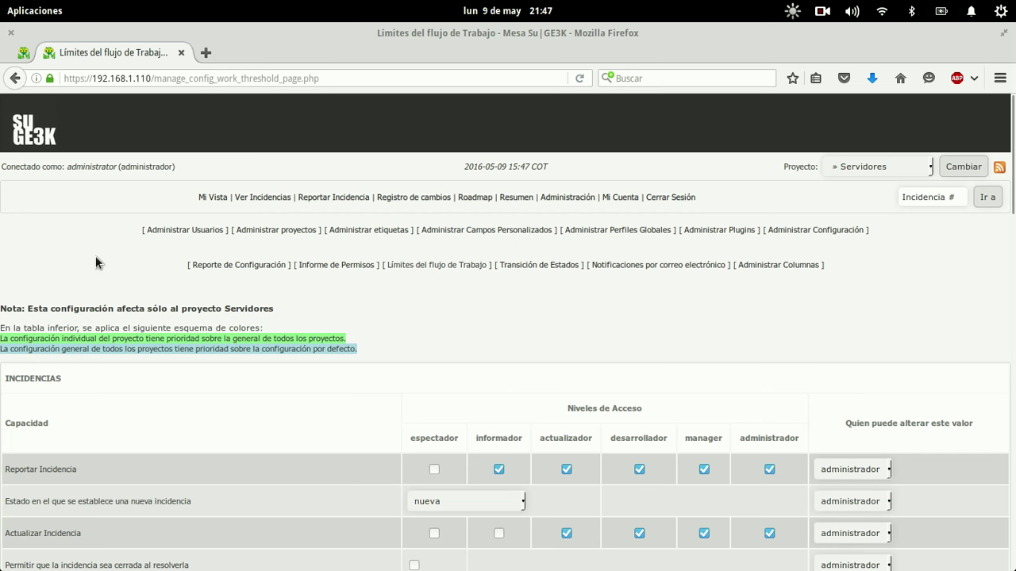
{"action": "scroll", "coordinate": [96, 262], "scroll_direction": "down", "scroll_amount": 9}
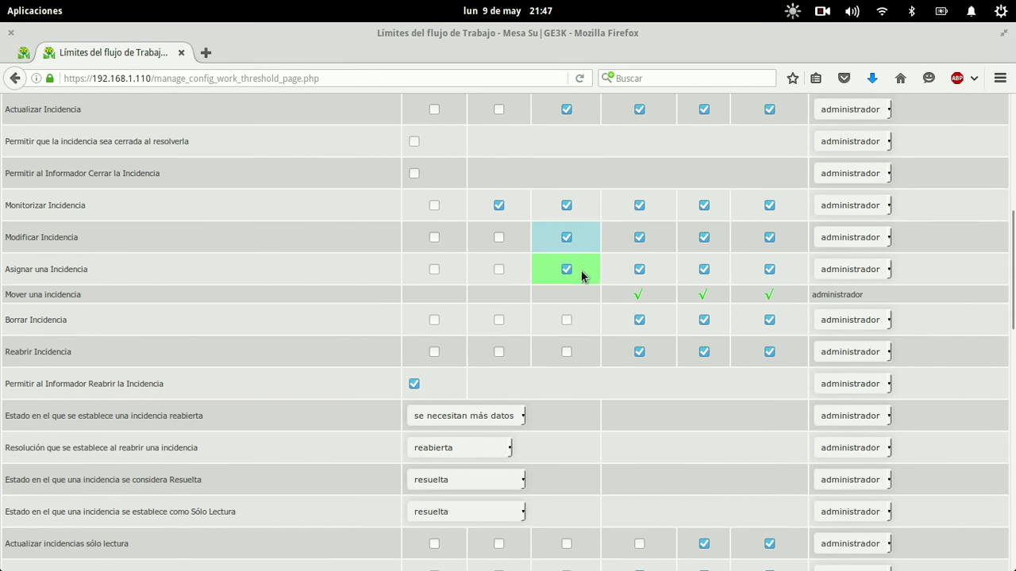
{"action": "scroll", "coordinate": [371, 283], "scroll_direction": "up", "scroll_amount": 5}
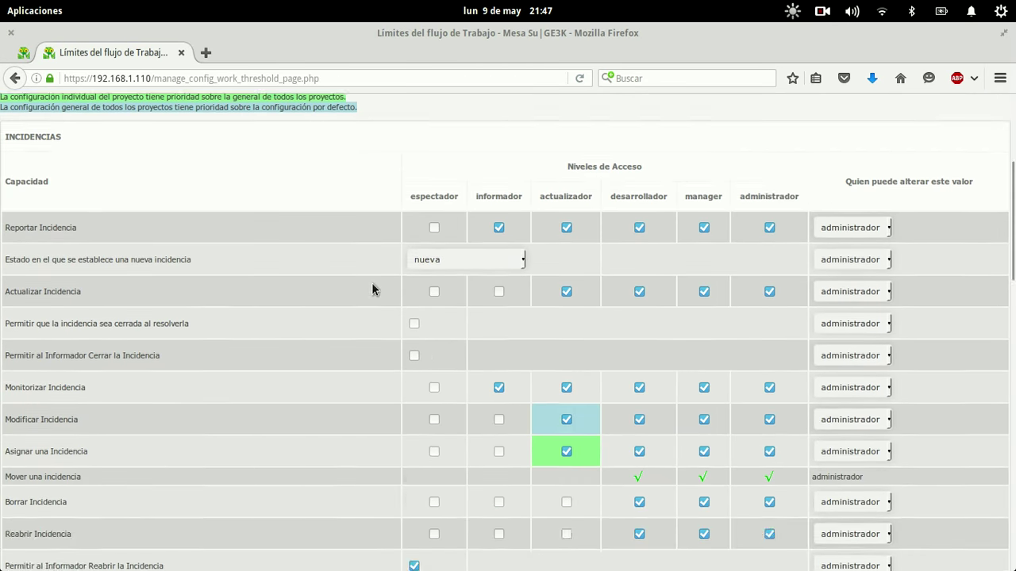
{"action": "scroll", "coordinate": [546, 520], "scroll_direction": "up", "scroll_amount": 3}
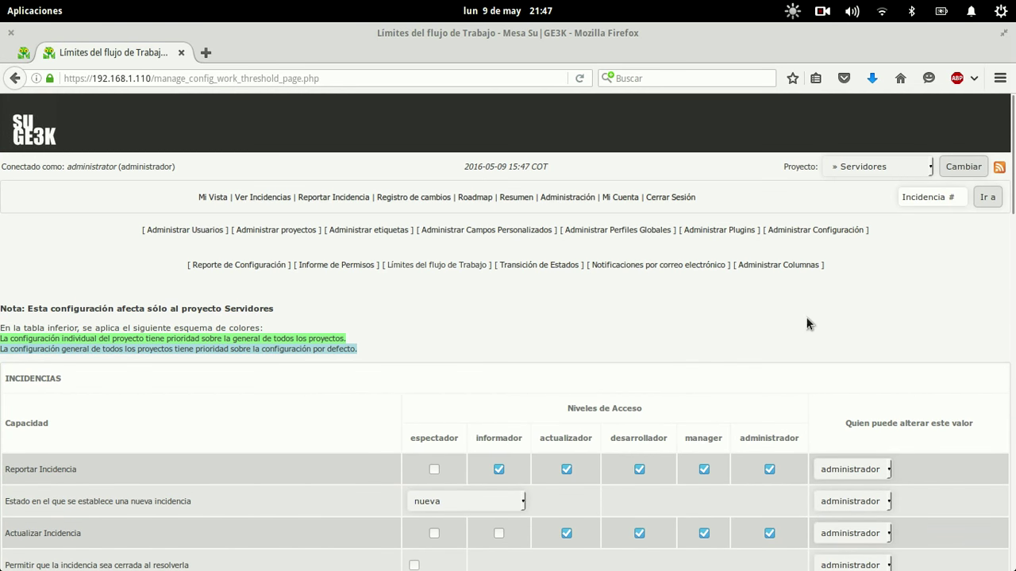
{"action": "left_click", "coordinate": [891, 164]}
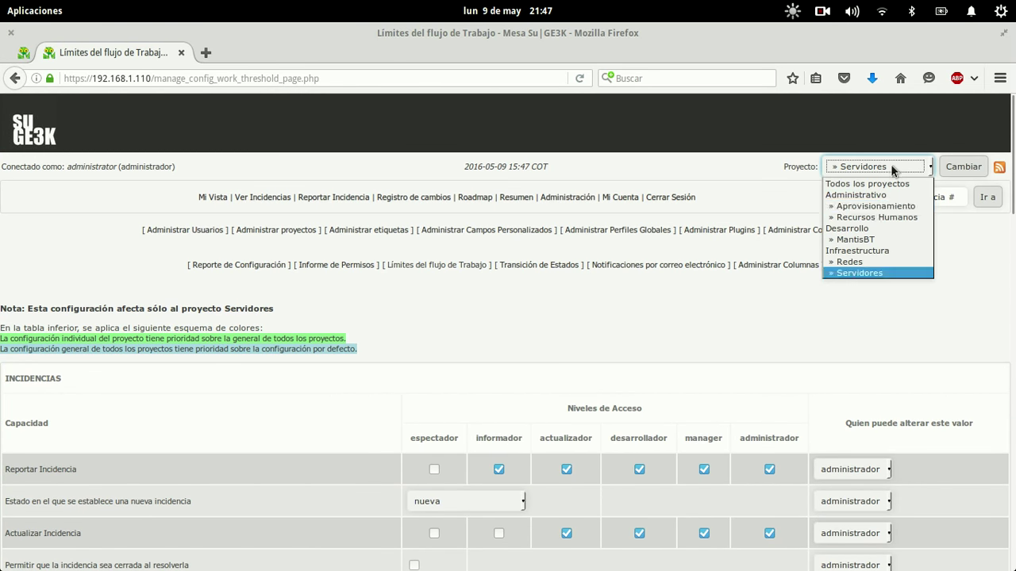
{"action": "left_click", "coordinate": [863, 260]}
{"action": "scroll", "coordinate": [648, 250], "scroll_direction": "down", "scroll_amount": 10}
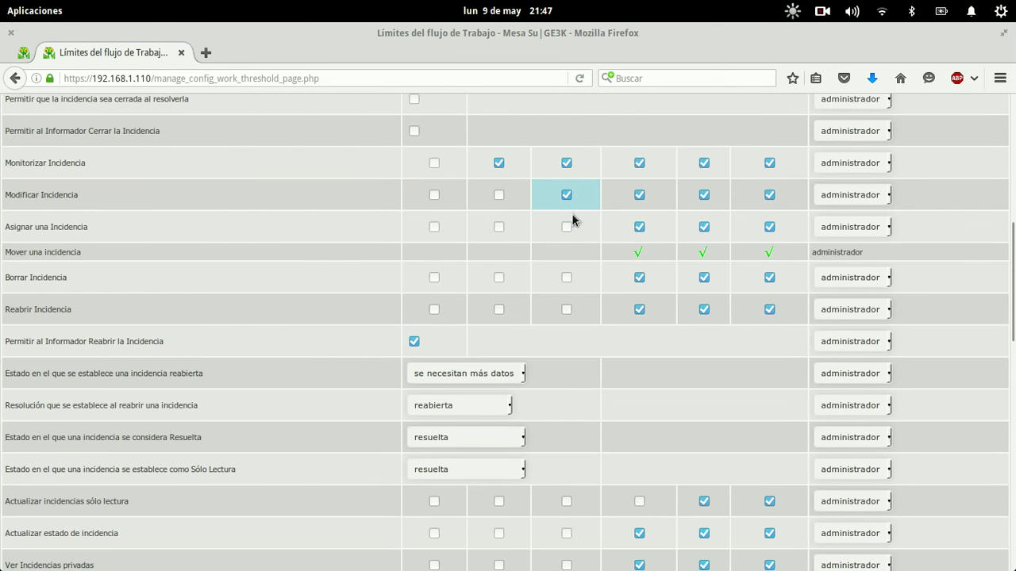
{"action": "scroll", "coordinate": [556, 243], "scroll_direction": "up", "scroll_amount": 10}
Switch back to Servidores and save its workflow thresholds again
{"action": "left_click", "coordinate": [880, 166]}
{"action": "left_click", "coordinate": [859, 273]}
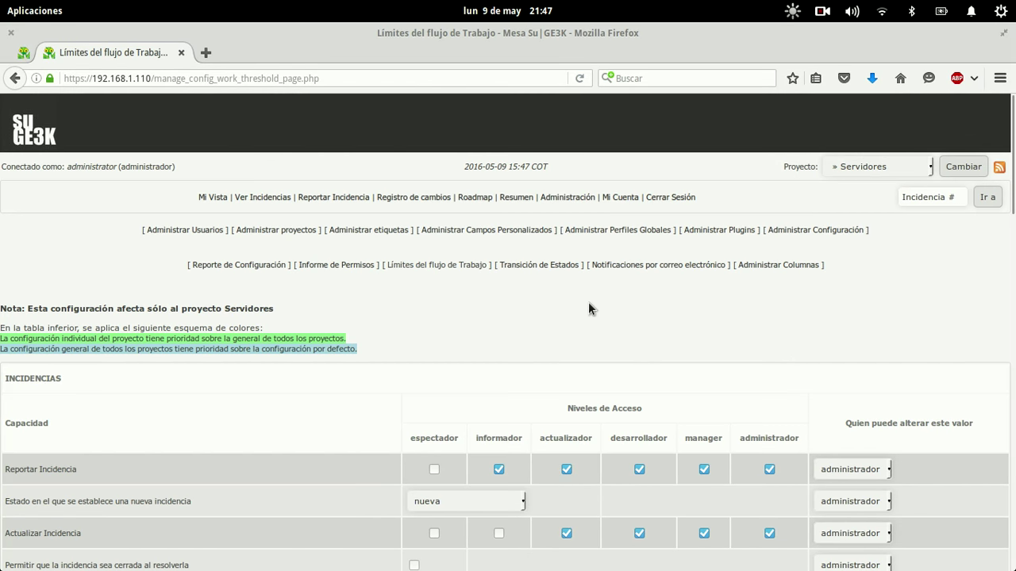
{"action": "scroll", "coordinate": [566, 468], "scroll_direction": "down", "scroll_amount": 4}
{"action": "scroll", "coordinate": [280, 443], "scroll_direction": "down", "scroll_amount": 15}
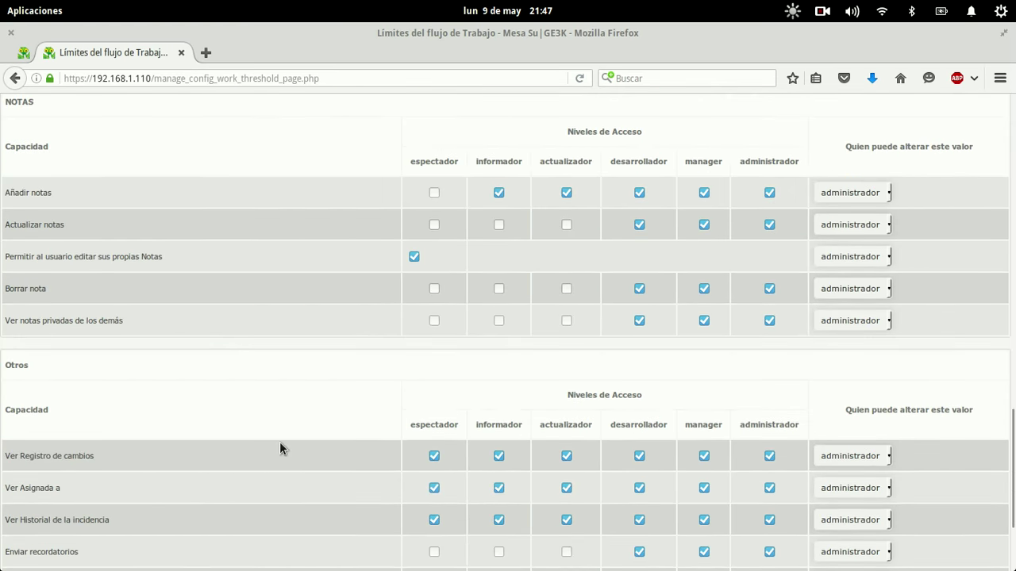
{"action": "left_click", "coordinate": [93, 472]}
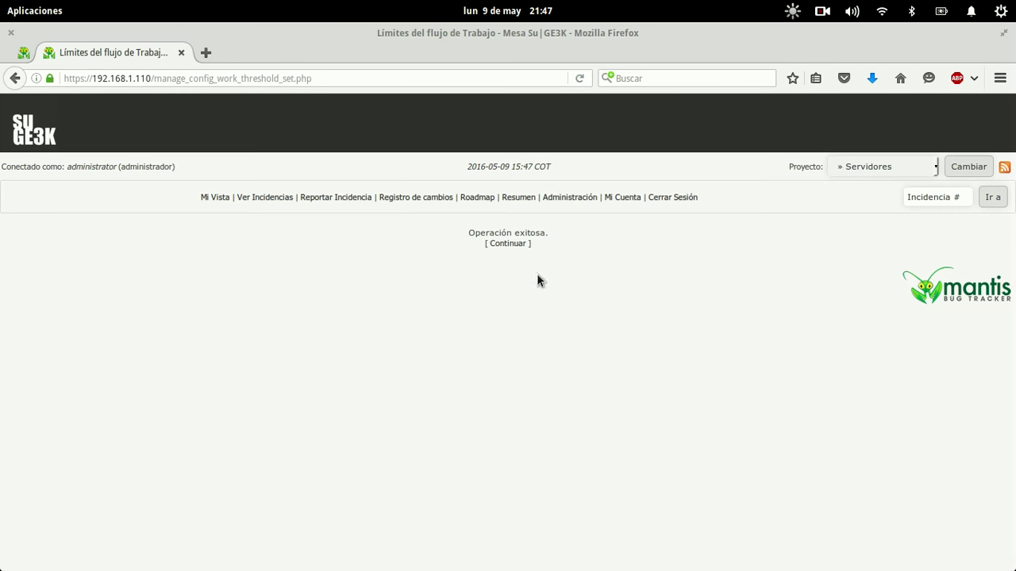
{"action": "left_click", "coordinate": [508, 243]}
{"action": "left_click", "coordinate": [894, 167]}
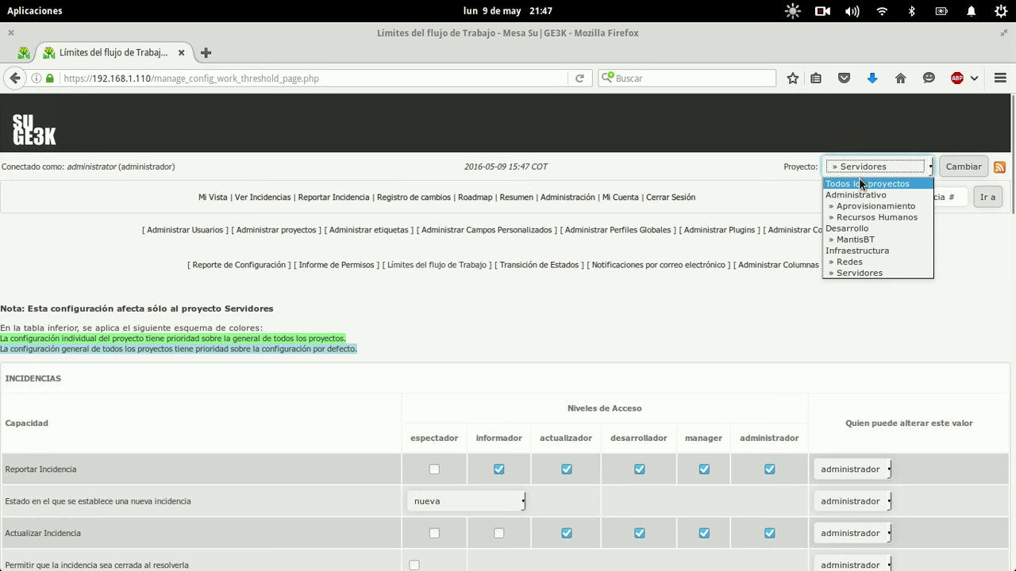
Select Todos los proyectos and save the all-projects workflow thresholds
{"action": "left_click", "coordinate": [861, 184]}
{"action": "scroll", "coordinate": [597, 285], "scroll_direction": "down", "scroll_amount": 10}
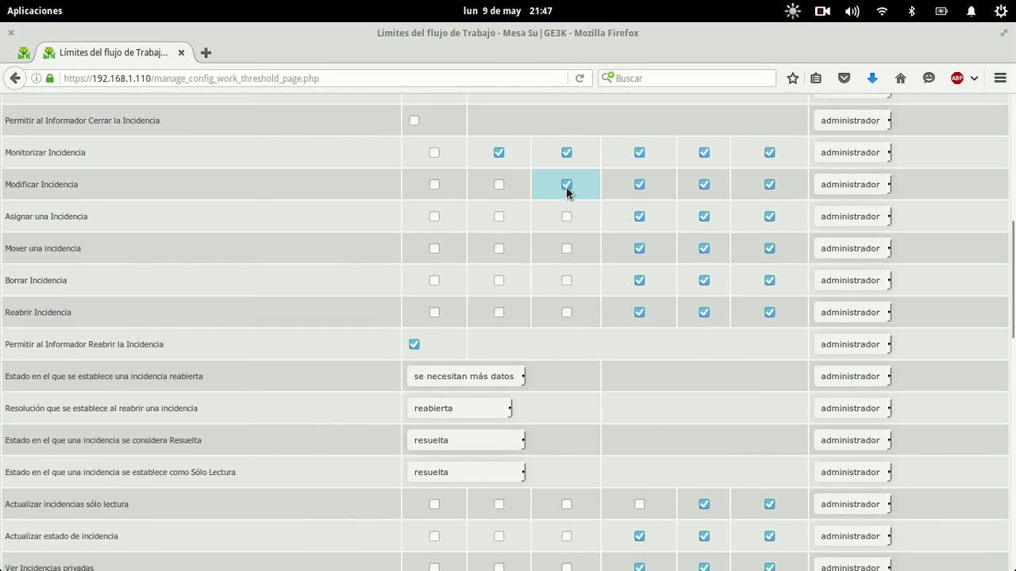
{"action": "scroll", "coordinate": [248, 243], "scroll_direction": "down", "scroll_amount": 10}
{"action": "left_click", "coordinate": [62, 468]}
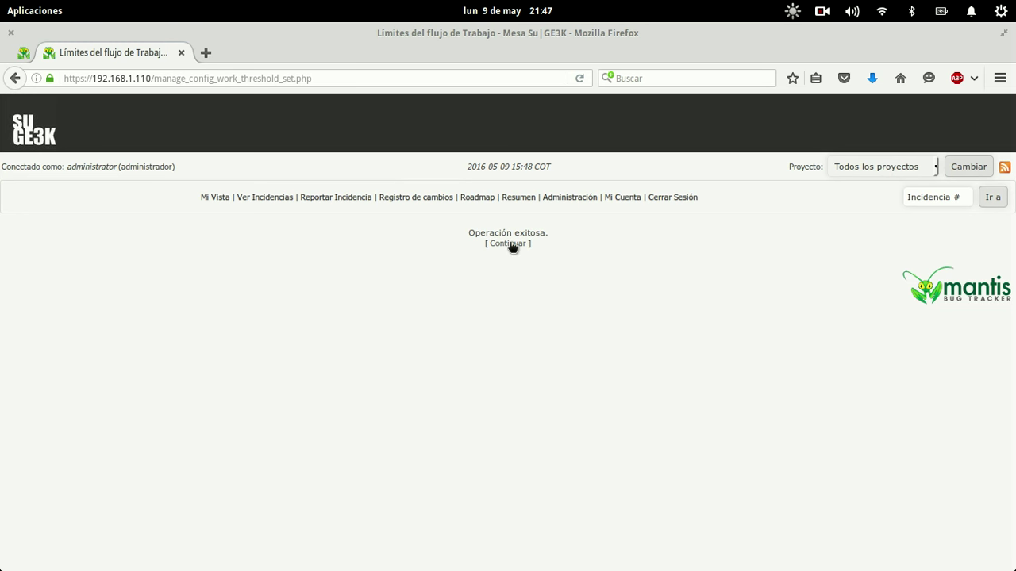
{"action": "left_click", "coordinate": [511, 245]}
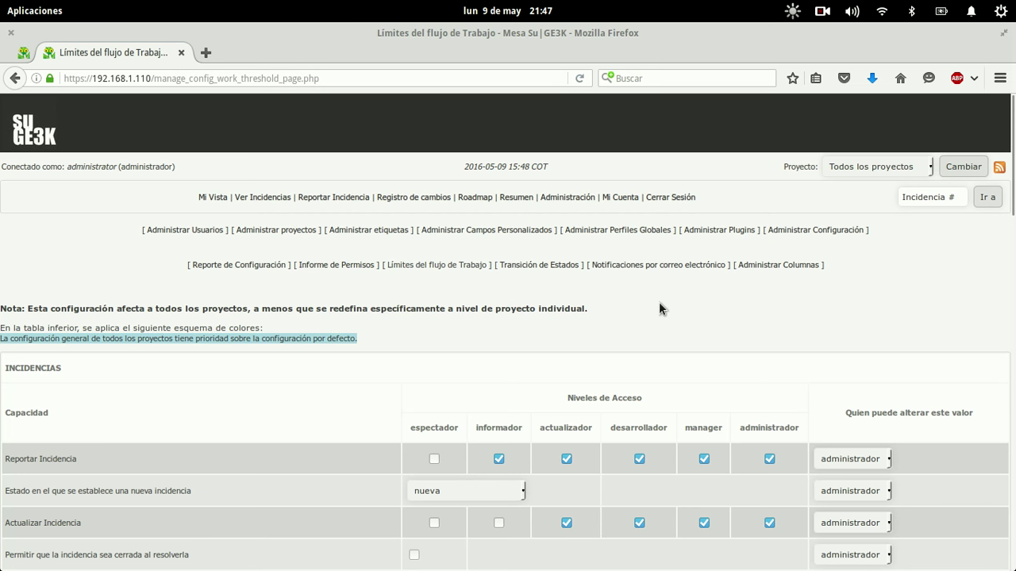
{"action": "key", "text": "alt+Tab"}
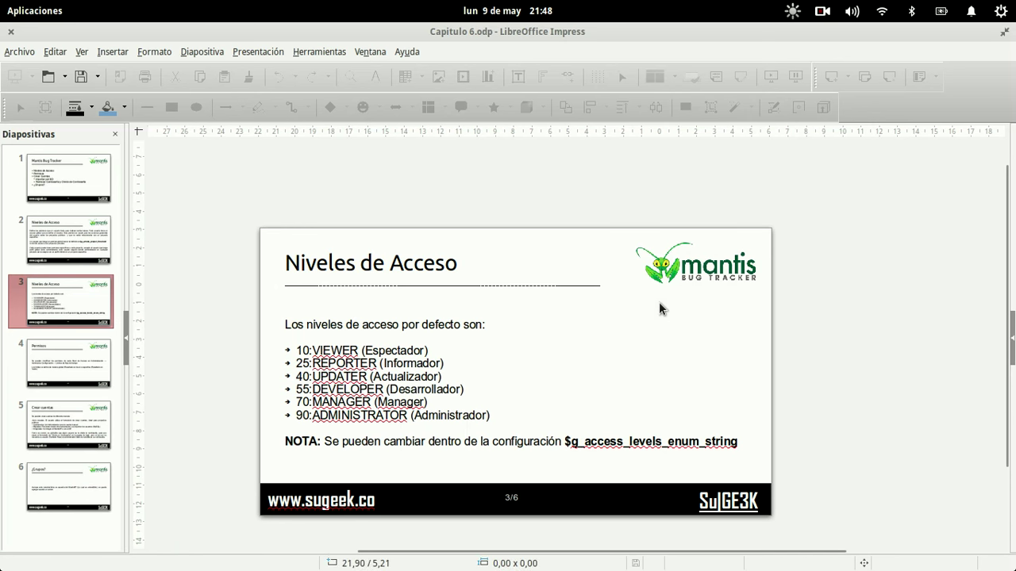
Run the Impress slideshow forward to the 'Crear cuentas' slide
{"action": "key", "text": "alt+Tab"}
{"action": "key", "text": "Right"}
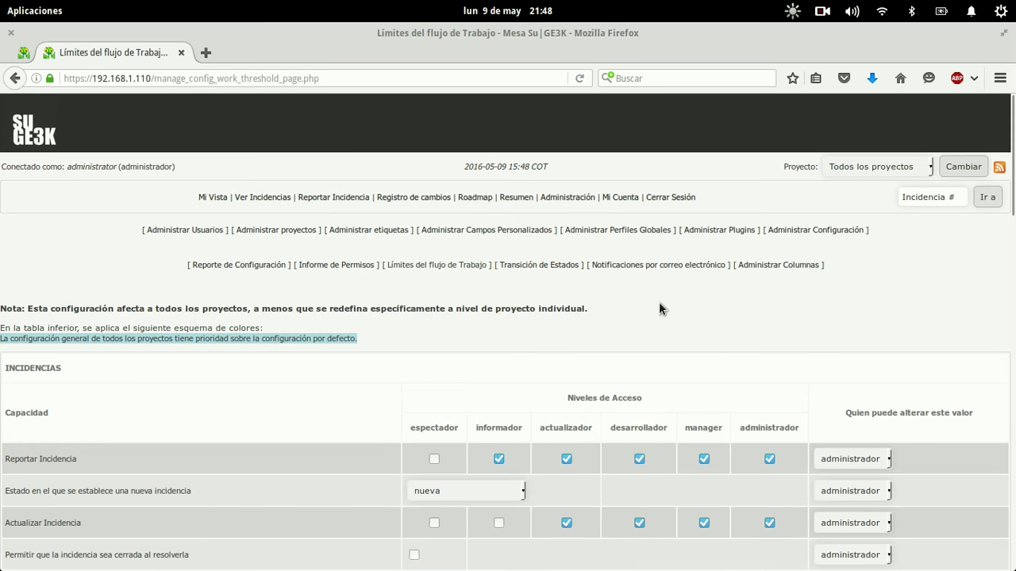
Log out of the MantisBT administrator session and focus the login page's username field
{"action": "left_click", "coordinate": [676, 199]}
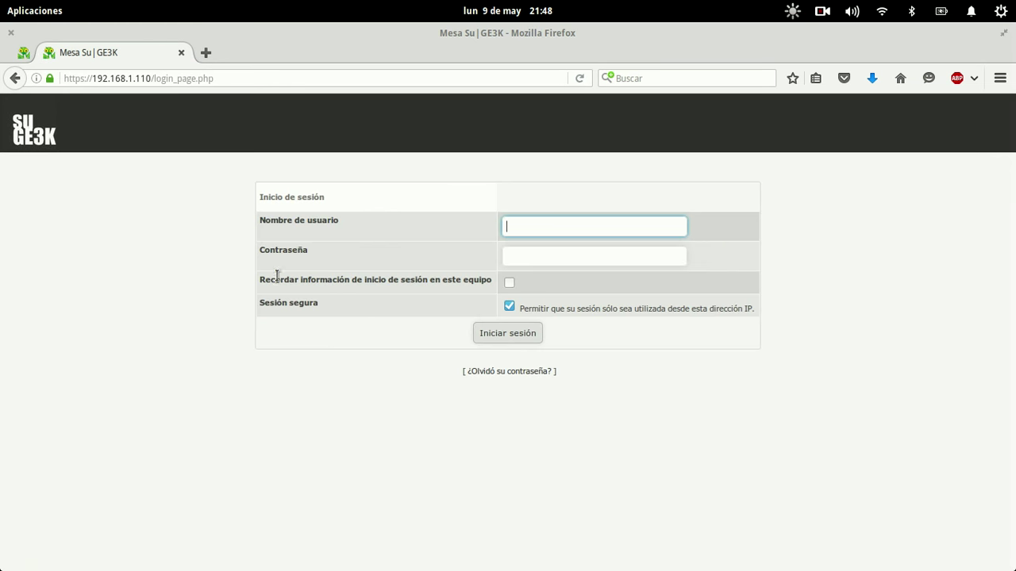
{"action": "left_click", "coordinate": [150, 287]}
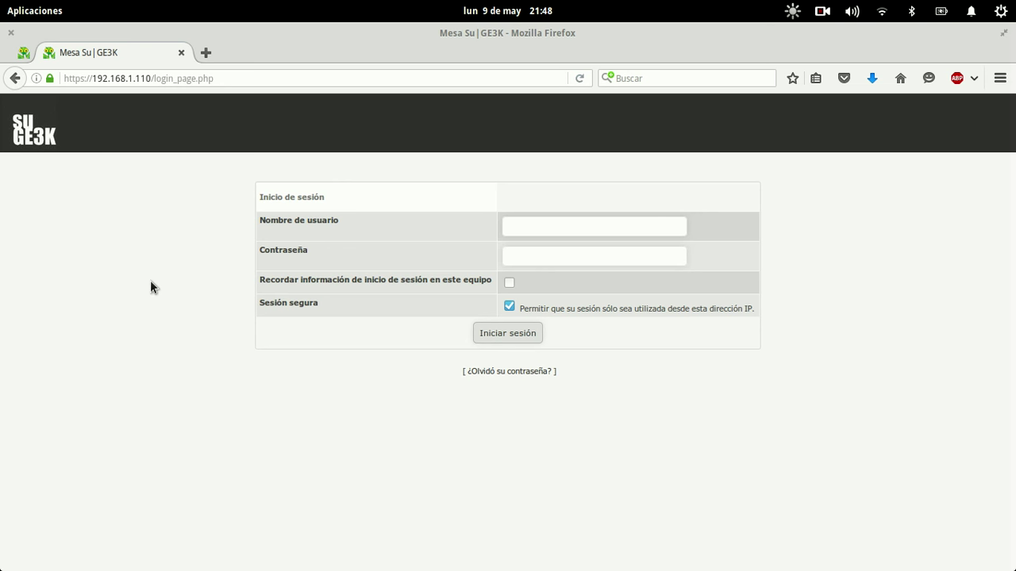
{"action": "key", "text": "ctrl+l"}
{"action": "key", "text": "Return"}
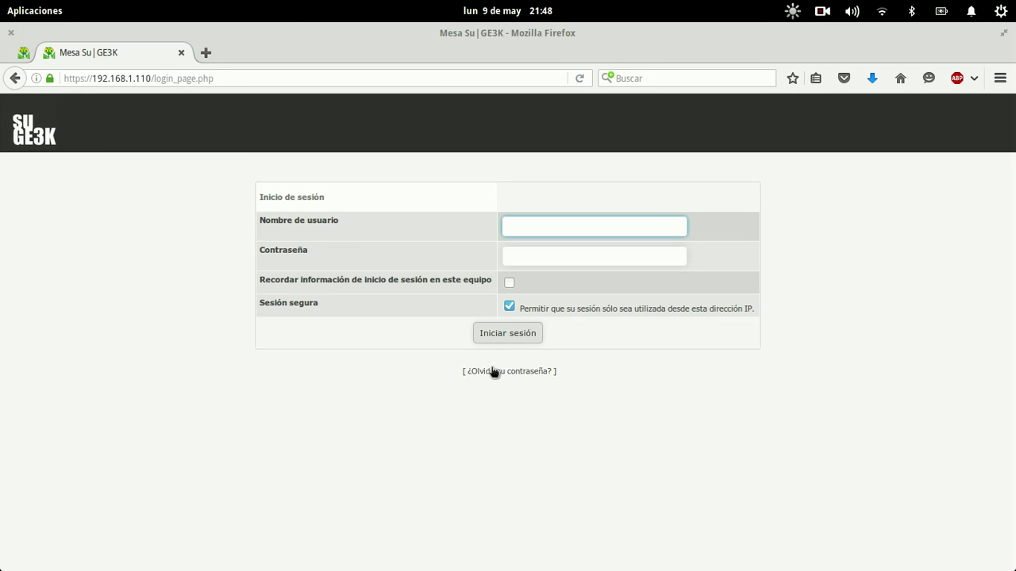
Search config_defaults_inc.php in nano for 'signup' and review the signup, captcha and password settings
{"action": "key", "text": "alt+Tab"}
{"action": "key", "text": "alt+Tab"}
{"action": "key", "text": "alt+Tab"}
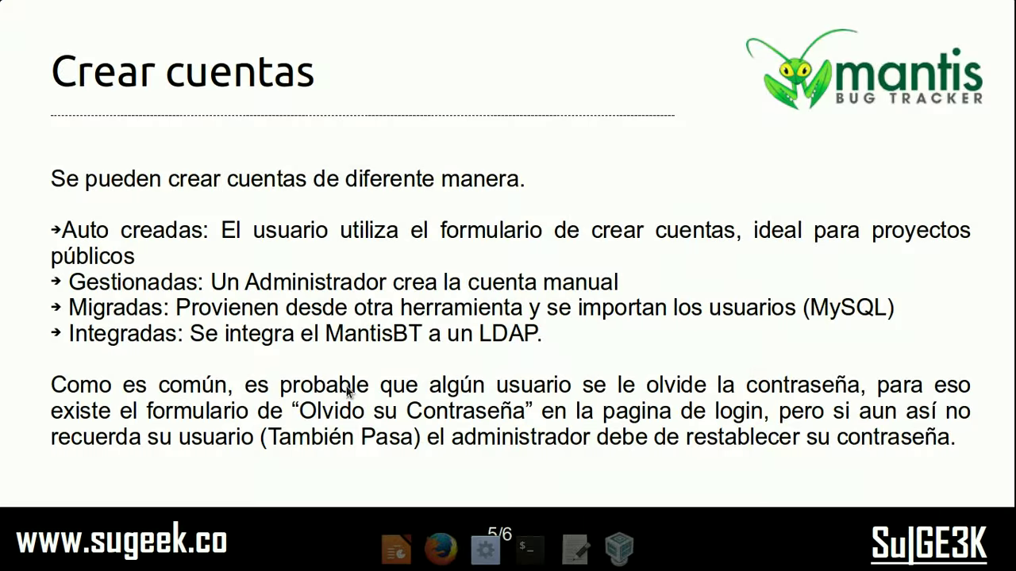
{"action": "key", "text": "alt+Tab"}
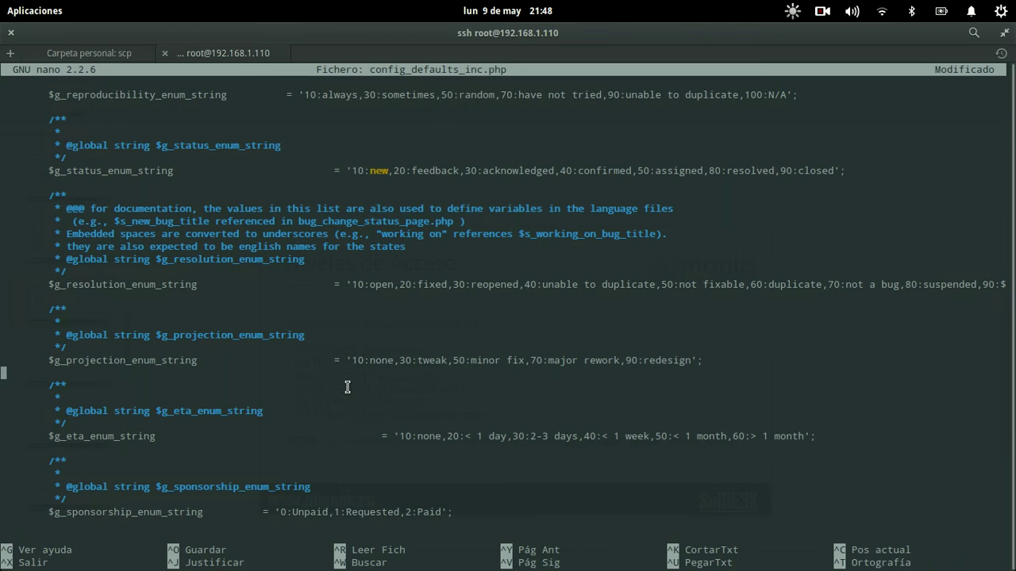
{"action": "key", "text": "ctrl+w"}
{"action": "type", "text": "sigup"}
{"action": "key", "text": "Return"}
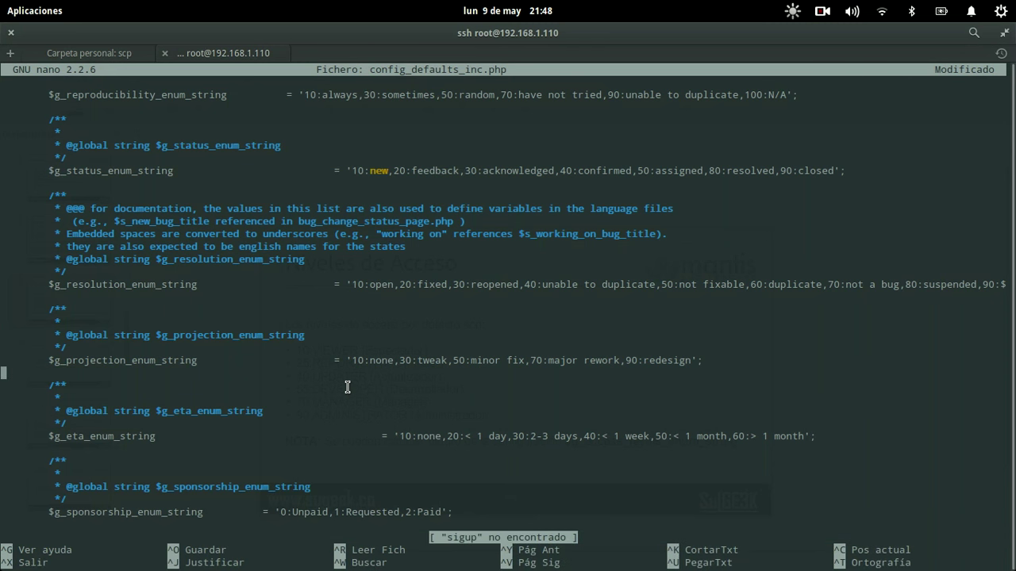
{"action": "key", "text": "ctrl+w"}
{"action": "type", "text": "signi"}
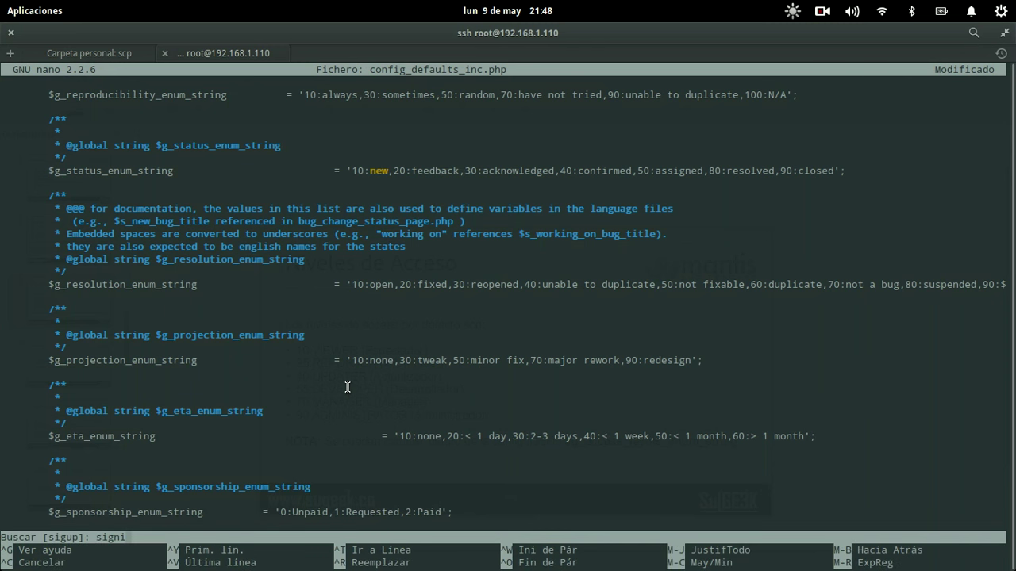
{"action": "key", "text": "BackSpace"}
{"action": "type", "text": "up"}
{"action": "key", "text": "Return"}
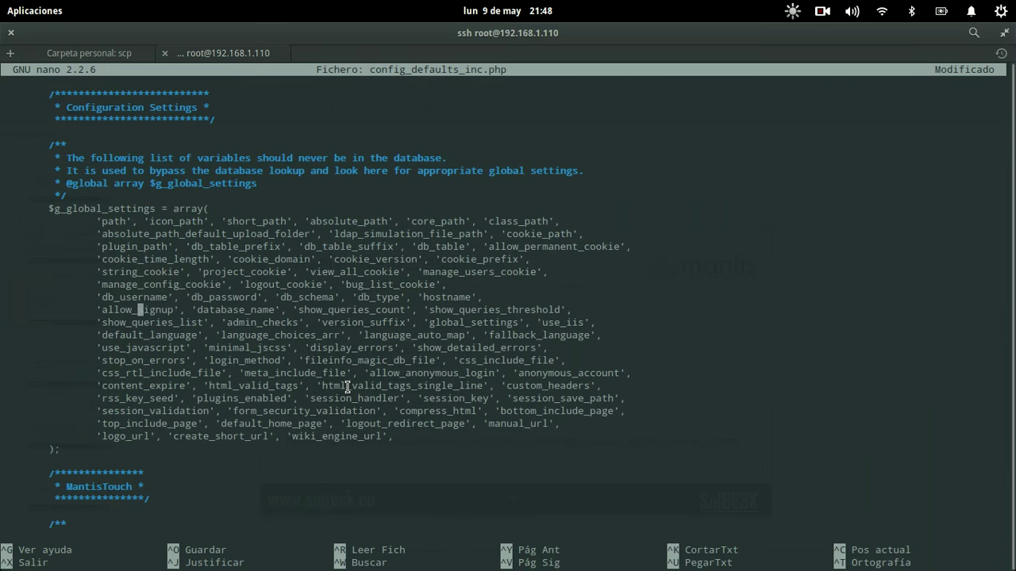
{"action": "key", "text": "ctrl+w"}
{"action": "key", "text": "Return"}
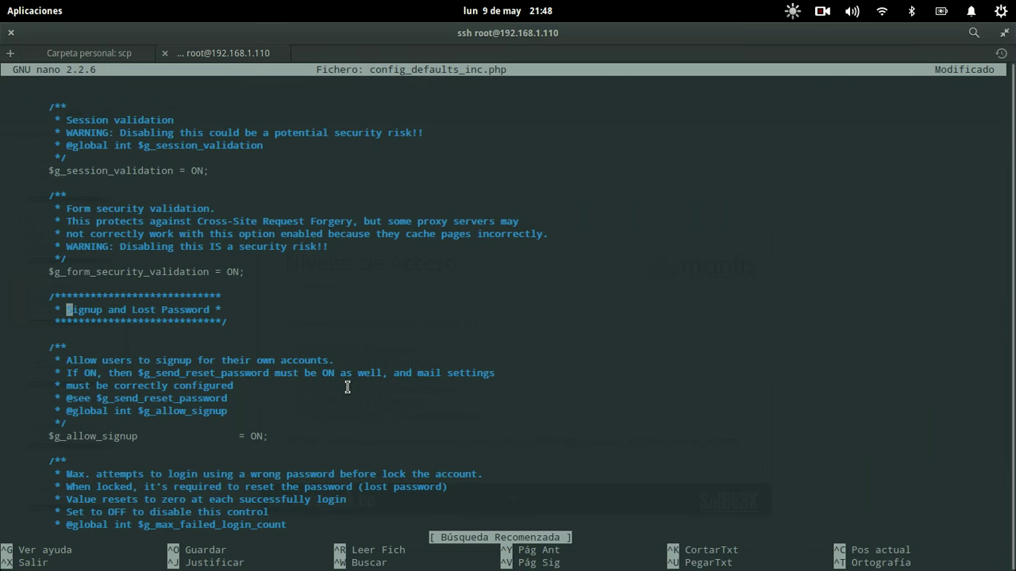
{"action": "key", "text": "Down"}
{"action": "key", "text": "Down"}
{"action": "key", "text": "Down"}
{"action": "key", "text": "Down"}
{"action": "key", "text": "Down"}
{"action": "key", "text": "Down"}
{"action": "key", "text": "Down"}
{"action": "key", "text": "Down"}
{"action": "key", "text": "Down"}
{"action": "key", "text": "Down"}
{"action": "key", "text": "Down"}
{"action": "key", "text": "Down"}
{"action": "key", "text": "Down"}
{"action": "key", "text": "Down"}
{"action": "key", "text": "Down"}
{"action": "key", "text": "Down"}
{"action": "key", "text": "Down"}
{"action": "key", "text": "Down"}
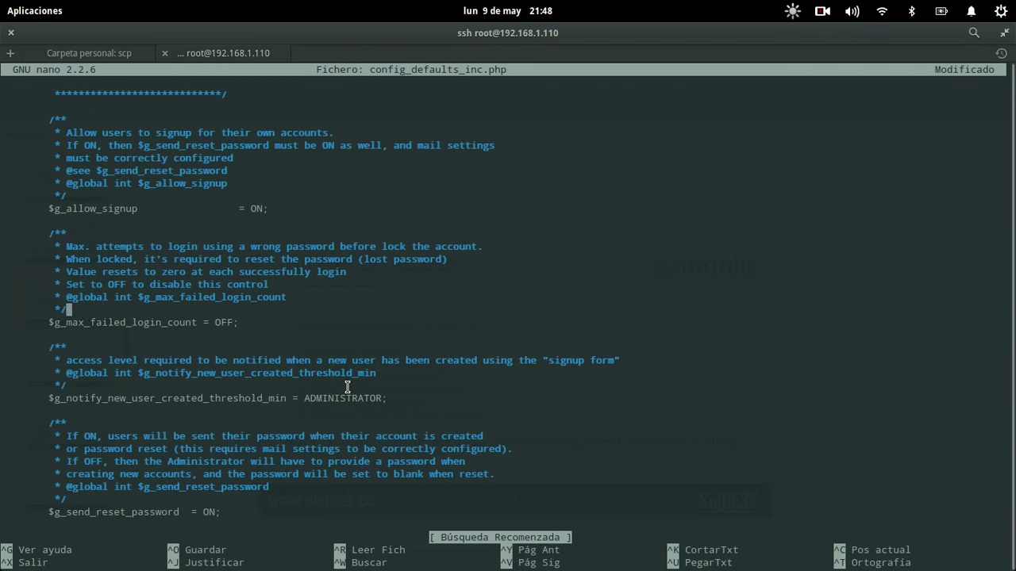
{"action": "key", "text": "Up"}
{"action": "key", "text": "Up"}
{"action": "key", "text": "Up"}
{"action": "key", "text": "Up"}
{"action": "key", "text": "Up"}
{"action": "key", "text": "Up"}
{"action": "key", "text": "Up"}
{"action": "key", "text": "Up"}
{"action": "key", "text": "Down"}
{"action": "key", "text": "Down"}
{"action": "key", "text": "Down"}
{"action": "key", "text": "Down"}
{"action": "key", "text": "Down"}
{"action": "key", "text": "Down"}
{"action": "key", "text": "Down"}
{"action": "key", "text": "Down"}
{"action": "key", "text": "Down"}
{"action": "key", "text": "Down"}
{"action": "key", "text": "Down"}
{"action": "key", "text": "Down"}
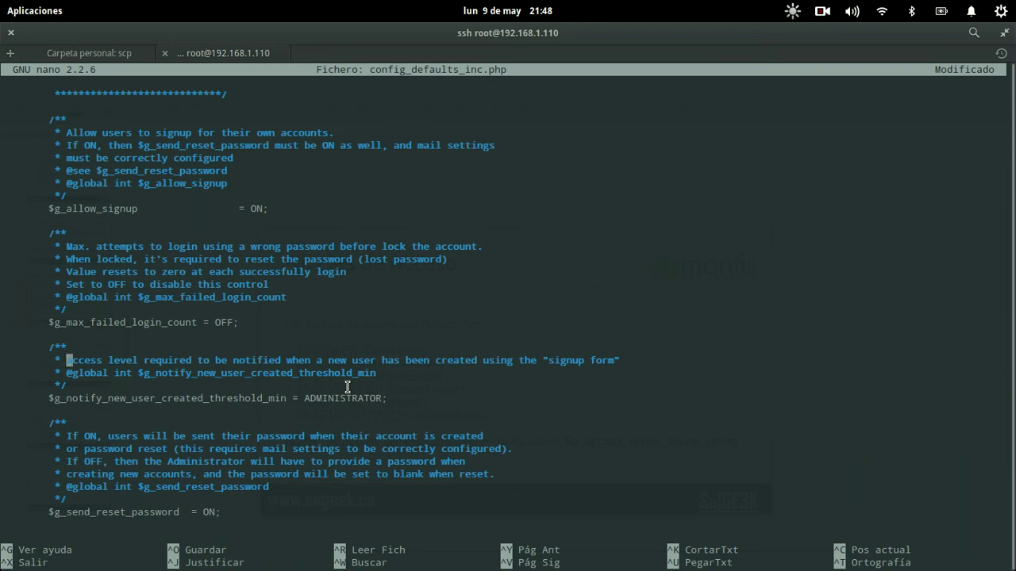
{"action": "key", "text": "Down"}
{"action": "key", "text": "Down"}
{"action": "key", "text": "Down"}
{"action": "key", "text": "Down"}
{"action": "key", "text": "Down"}
{"action": "key", "text": "Down"}
{"action": "key", "text": "Down"}
{"action": "key", "text": "Down"}
{"action": "key", "text": "Down"}
{"action": "key", "text": "Down"}
{"action": "key", "text": "Down"}
{"action": "key", "text": "Down"}
{"action": "key", "text": "Down"}
{"action": "key", "text": "Down"}
{"action": "key", "text": "Down"}
{"action": "key", "text": "Down"}
{"action": "key", "text": "Down"}
{"action": "key", "text": "Down"}
{"action": "key", "text": "Down"}
{"action": "key", "text": "Down"}
{"action": "key", "text": "Up"}
{"action": "key", "text": "Up"}
{"action": "key", "text": "Up"}
{"action": "key", "text": "Up"}
{"action": "key", "text": "Up"}
{"action": "key", "text": "Up"}
{"action": "key", "text": "Up"}
{"action": "key", "text": "Up"}
{"action": "key", "text": "Up"}
{"action": "key", "text": "Up"}
{"action": "key", "text": "Down"}
{"action": "key", "text": "Down"}
{"action": "key", "text": "Down"}
{"action": "key", "text": "Down"}
{"action": "key", "text": "Down"}
{"action": "key", "text": "Down"}
{"action": "key", "text": "Down"}
{"action": "key", "text": "Down"}
{"action": "key", "text": "Down"}
{"action": "key", "text": "Down"}
{"action": "key", "text": "Down"}
{"action": "key", "text": "Down"}
{"action": "key", "text": "Down"}
{"action": "key", "text": "Down"}
{"action": "key", "text": "Down"}
{"action": "key", "text": "Down"}
{"action": "key", "text": "Down"}
{"action": "key", "text": "Down"}
{"action": "key", "text": "Down"}
{"action": "key", "text": "Down"}
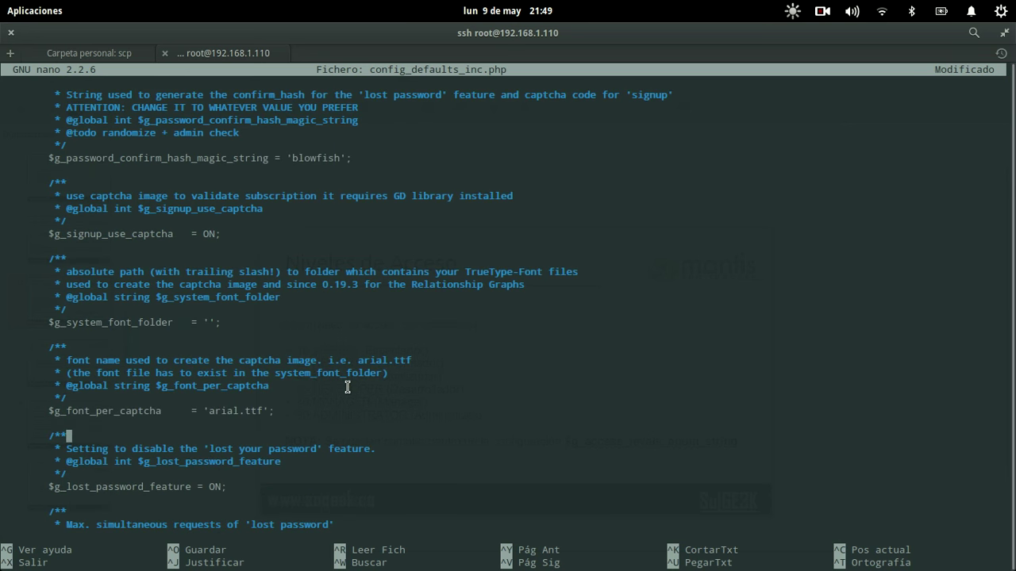
{"action": "key", "text": "Down"}
{"action": "key", "text": "Down"}
{"action": "key", "text": "Down"}
{"action": "key", "text": "Down"}
{"action": "key", "text": "Down"}
{"action": "key", "text": "Down"}
{"action": "key", "text": "Down"}
{"action": "key", "text": "Down"}
{"action": "key", "text": "Down"}
{"action": "key", "text": "Down"}
{"action": "key", "text": "Down"}
{"action": "key", "text": "Down"}
{"action": "key", "text": "Down"}
{"action": "key", "text": "Down"}
{"action": "key", "text": "Down"}
{"action": "key", "text": "Down"}
{"action": "key", "text": "Down"}
{"action": "key", "text": "Down"}
Change $g_allow_signup from OFF to ON in config_inc.php, save, and reload the login page
{"action": "key", "text": "ctrl+x"}
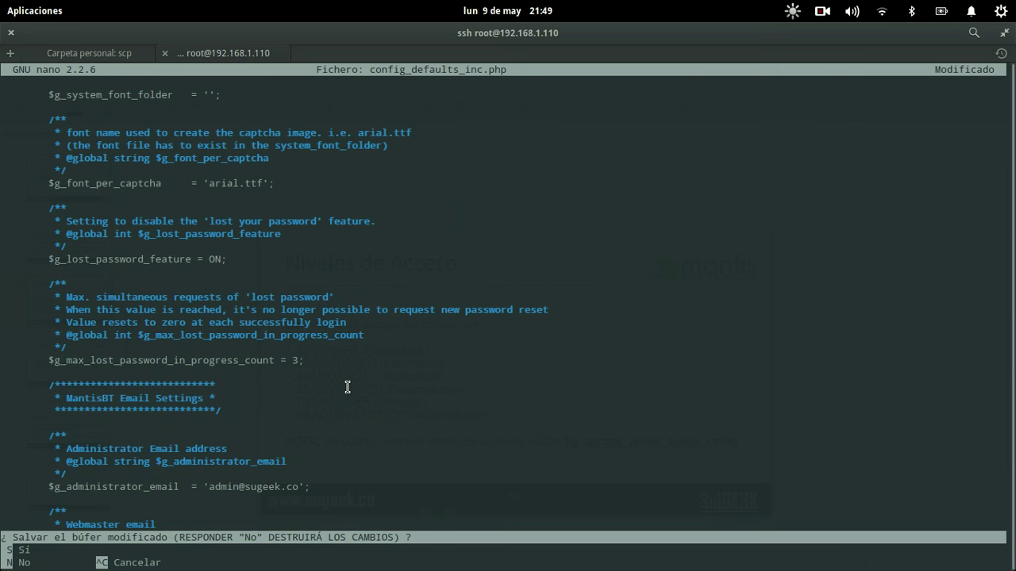
{"action": "type", "text": "n"}
{"action": "type", "text": "nano config_"}
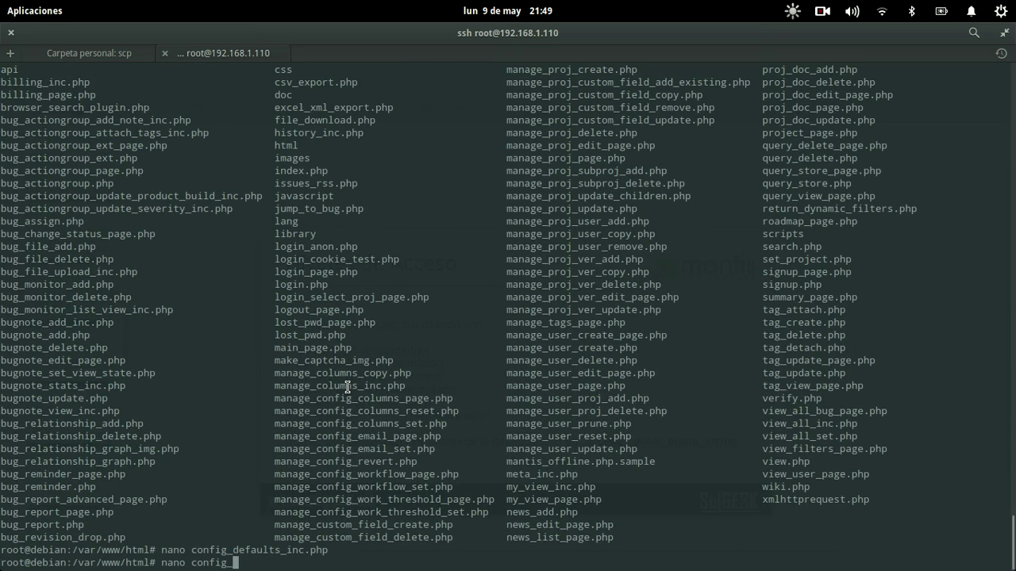
{"action": "type", "text": "inc.php"}
{"action": "key", "text": "Return"}
{"action": "key", "text": "Down"}
{"action": "key", "text": "Down"}
{"action": "key", "text": "Down"}
{"action": "key", "text": "Down"}
{"action": "key", "text": "Down"}
{"action": "key", "text": "Down"}
{"action": "key", "text": "Down"}
{"action": "key", "text": "Down"}
{"action": "key", "text": "Down"}
{"action": "key", "text": "End"}
{"action": "key", "text": "Left"}
{"action": "key", "text": "BackSpace"}
{"action": "key", "text": "BackSpace"}
{"action": "type", "text": "N"}
{"action": "key", "text": "ctrl+o"}
{"action": "key", "text": "Return"}
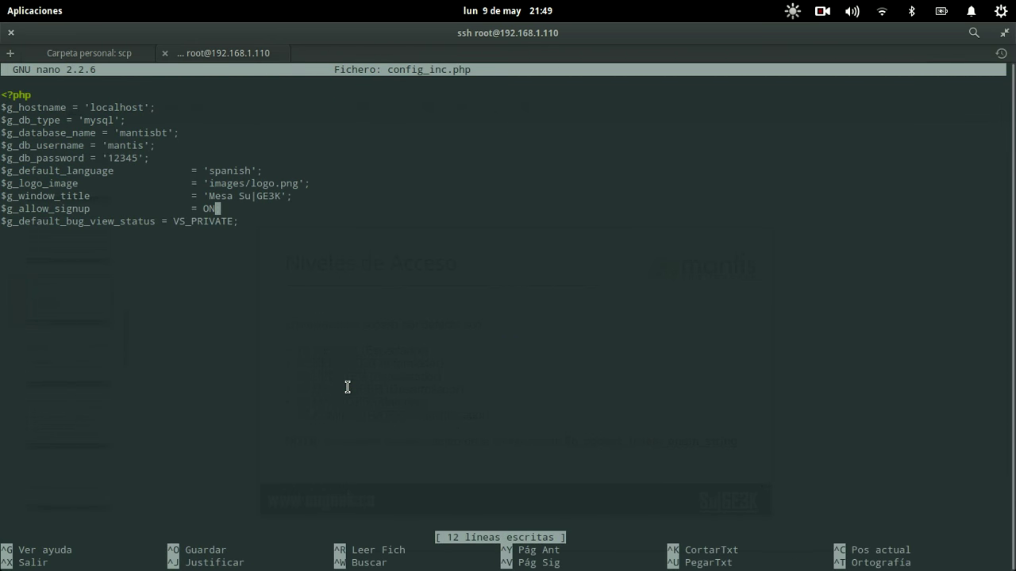
{"action": "key", "text": "alt+Tab"}
{"action": "key", "text": "alt+Tab"}
{"action": "key", "text": "F5"}
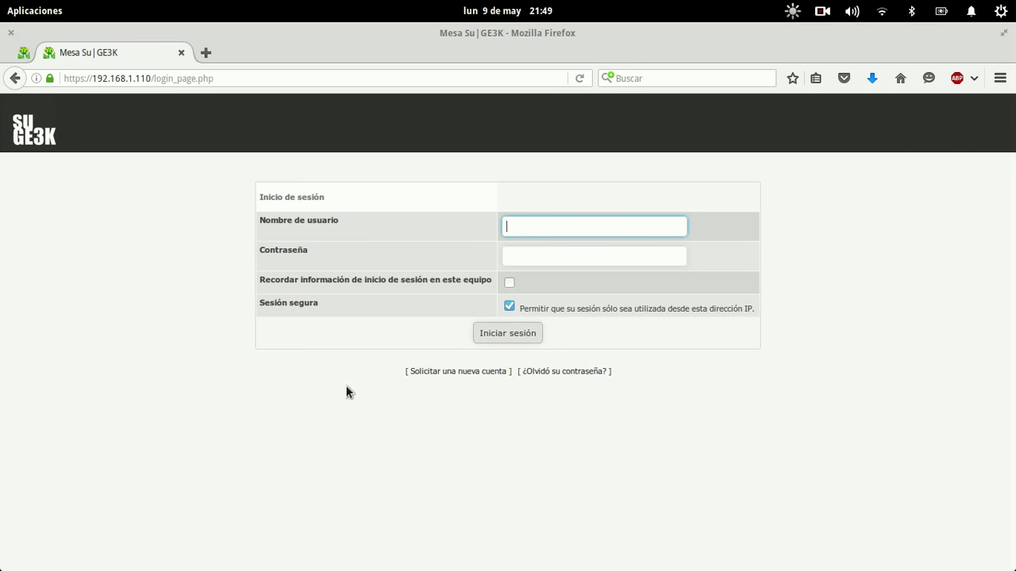
Request a new account with username 'soporte' and the contact's e-mail address, and submit the registration
{"action": "left_click", "coordinate": [453, 372]}
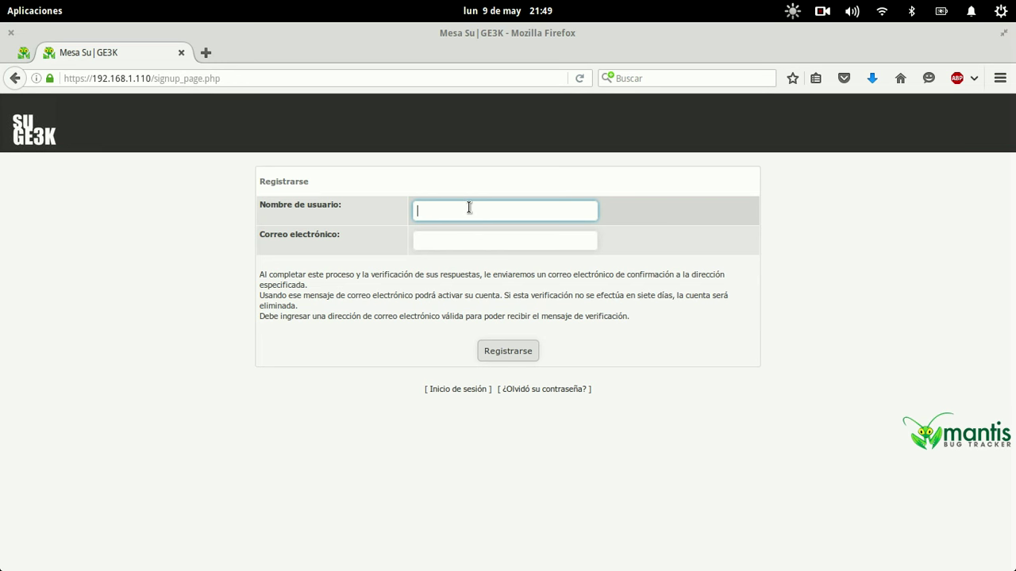
{"action": "type", "text": "soporte"}
{"action": "double_click", "coordinate": [469, 208]}
{"action": "key", "text": "Tab"}
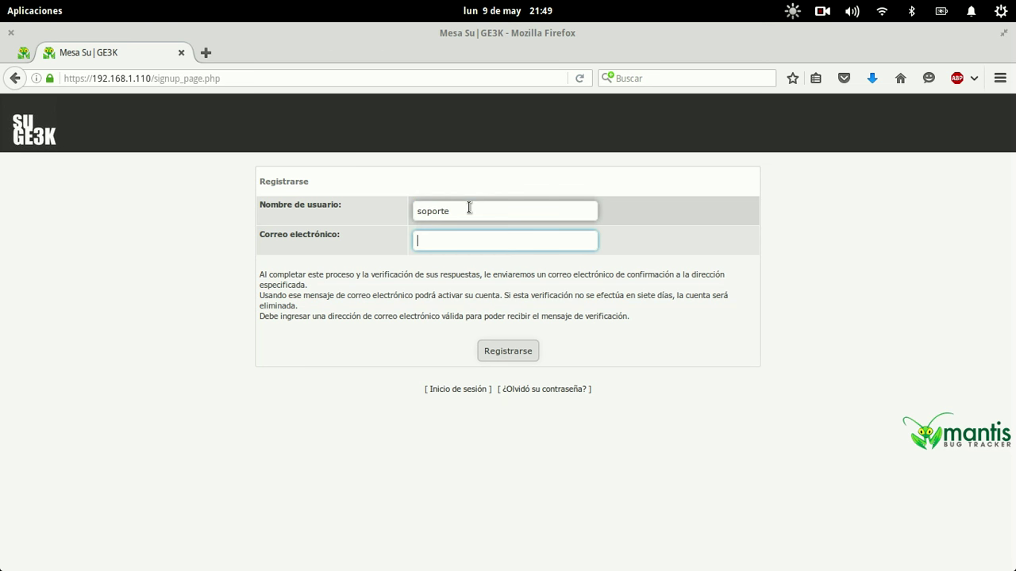
{"action": "type", "text": "franksa"}
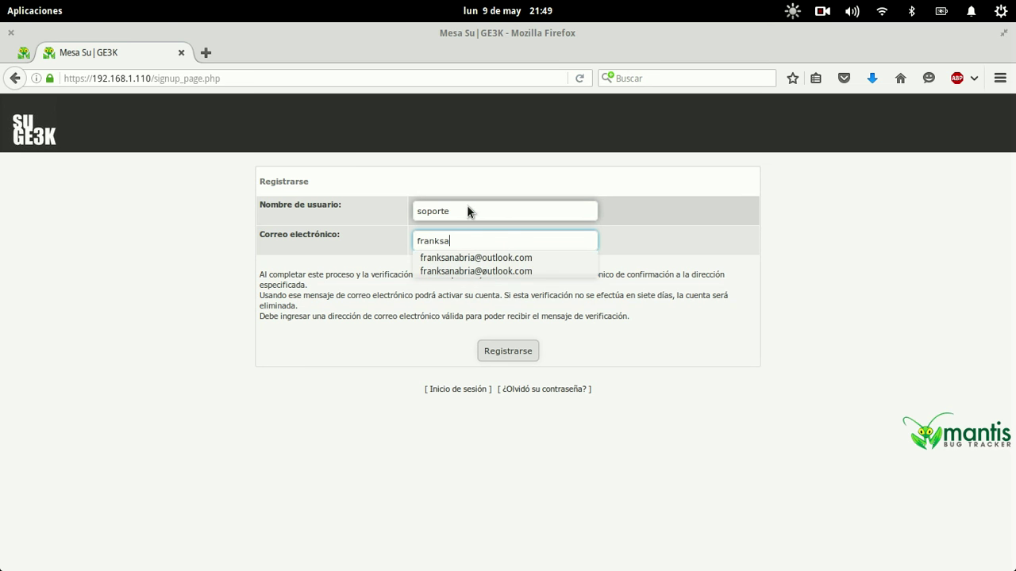
{"action": "key", "text": "Down"}
{"action": "key", "text": "Tab"}
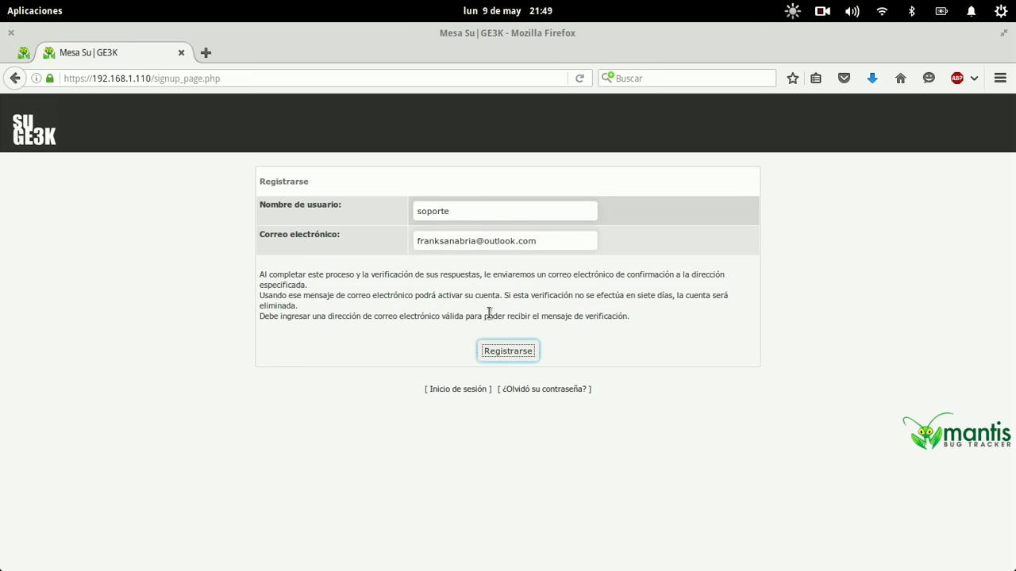
{"action": "left_click", "coordinate": [495, 354]}
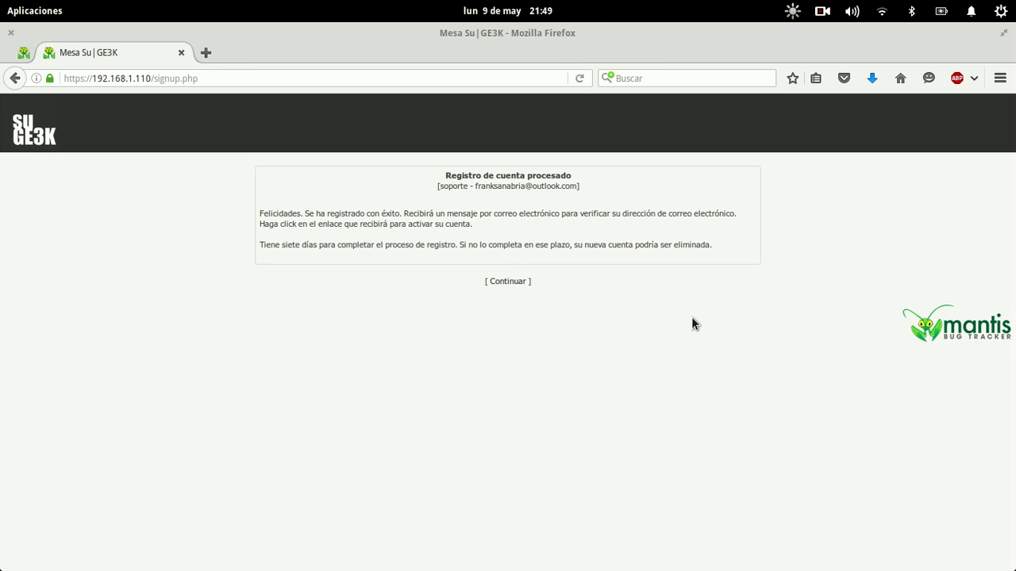
Continue to the login page and sign in as the administrator
{"action": "left_click", "coordinate": [509, 282]}
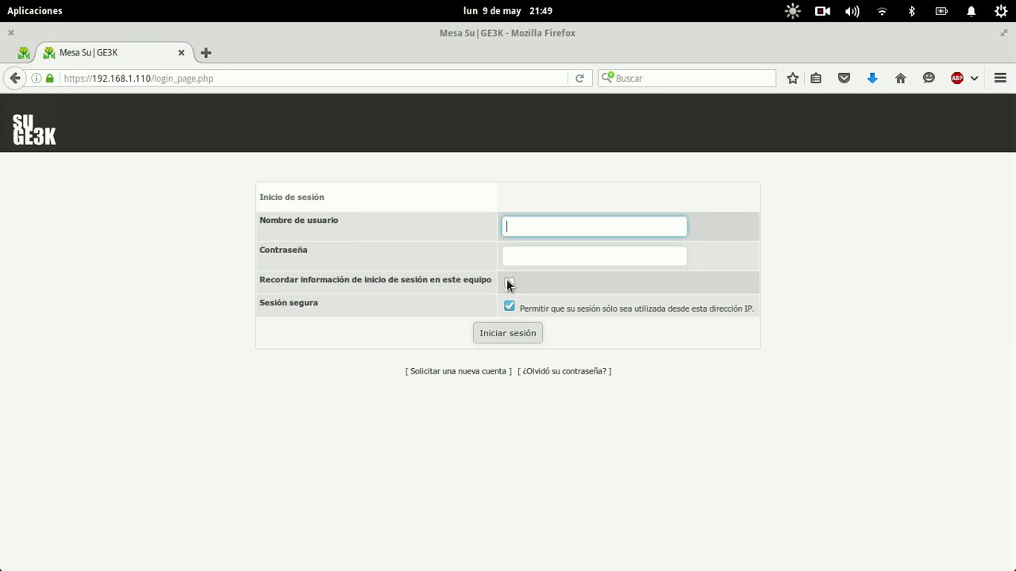
{"action": "type", "text": "admini"}
{"action": "key", "text": "Down"}
{"action": "key", "text": "Tab"}
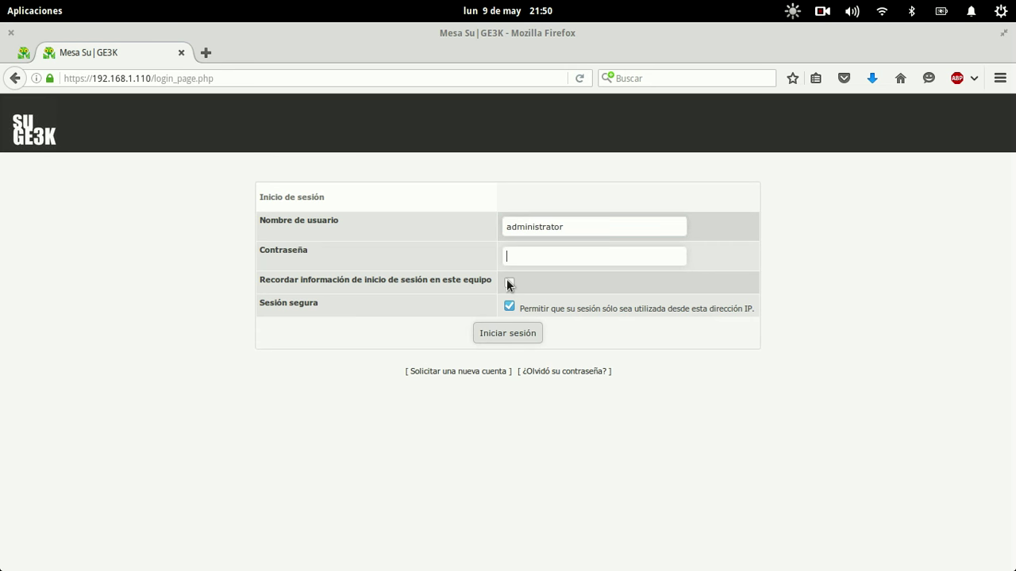
{"action": "key", "text": "Return"}
Open Administrar Usuarios and highlight soporte's name, informador access level and creation date
{"action": "left_click", "coordinate": [548, 197]}
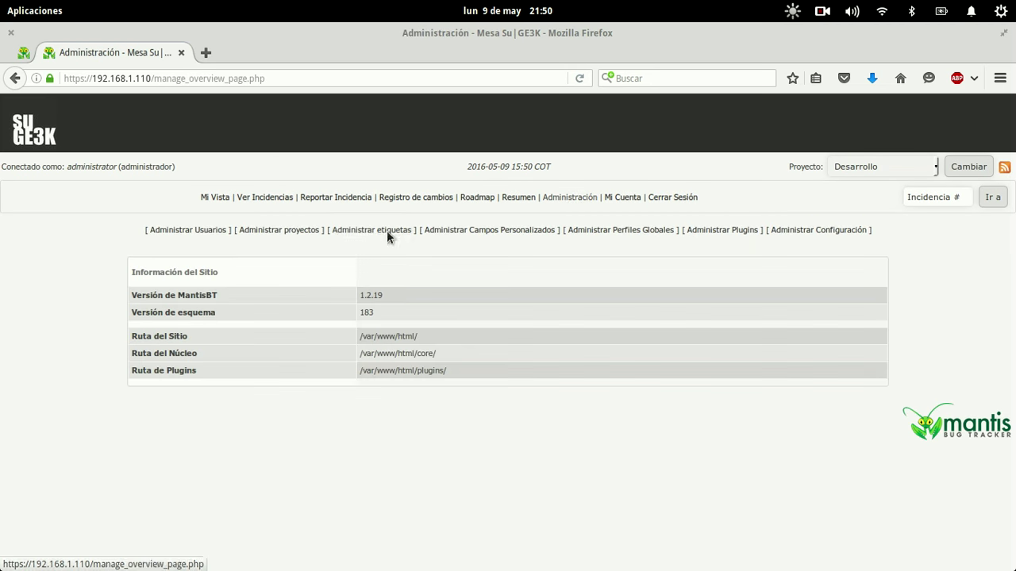
{"action": "left_click", "coordinate": [190, 235]}
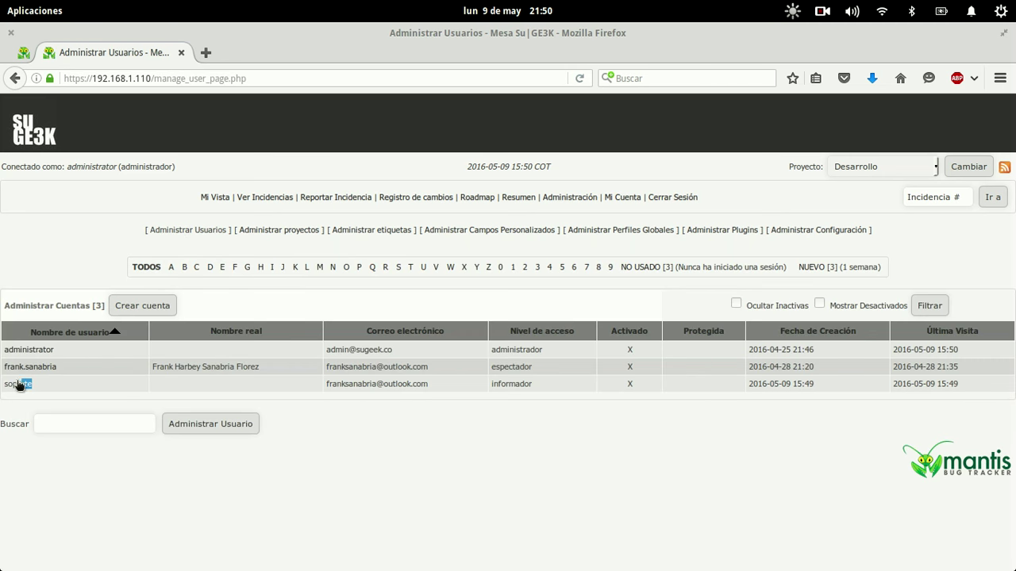
{"action": "left_click_drag", "start_coordinate": [2, 384], "coordinate": [32, 384]}
{"action": "left_click", "coordinate": [574, 387]}
{"action": "left_click_drag", "start_coordinate": [532, 384], "coordinate": [497, 382]}
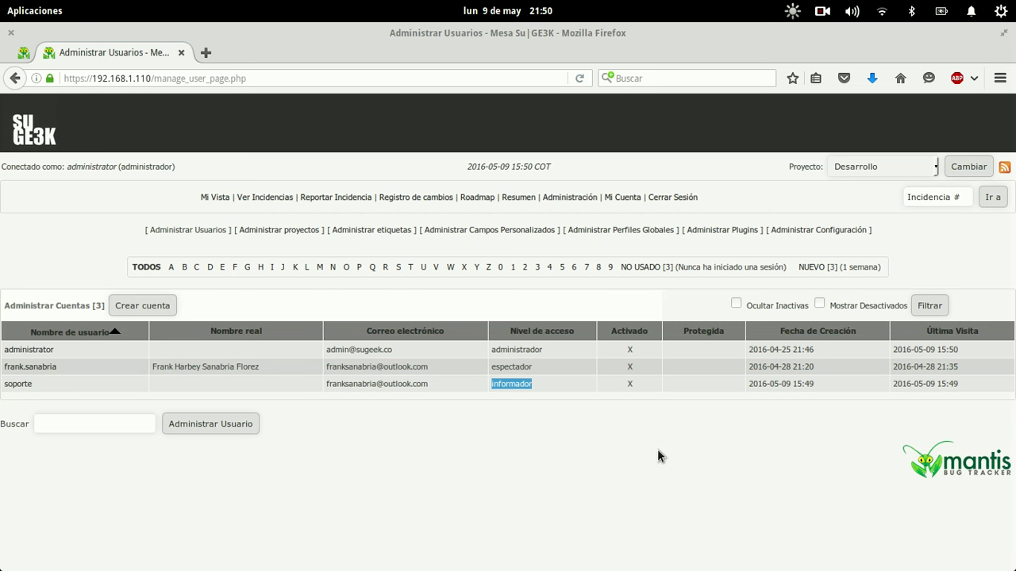
{"action": "left_click_drag", "start_coordinate": [817, 384], "coordinate": [756, 383]}
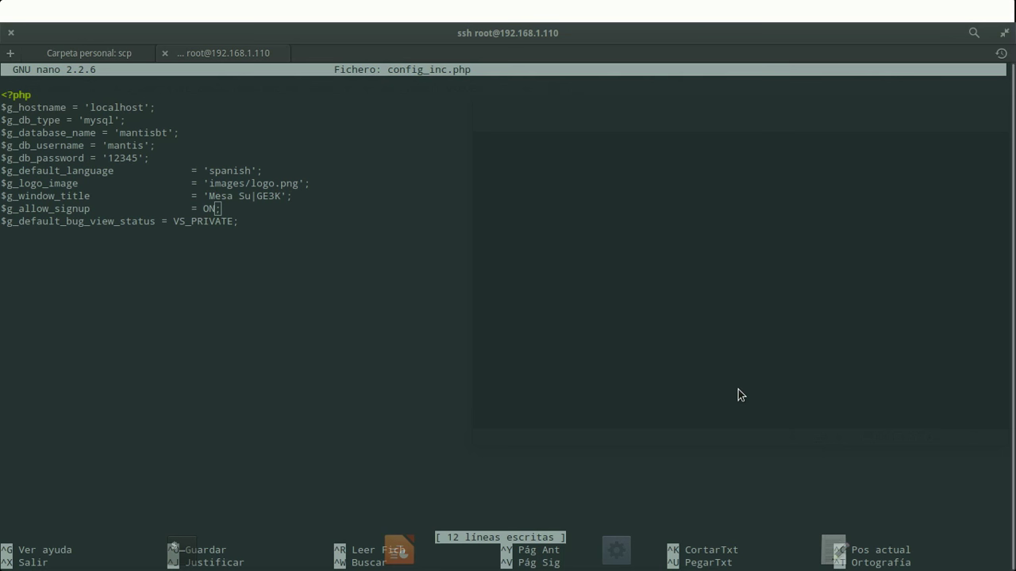
Exit nano and run date to check the server's current time
{"action": "key", "text": "ctrl+x"}
{"action": "type", "text": "date"}
{"action": "key", "text": "Return"}
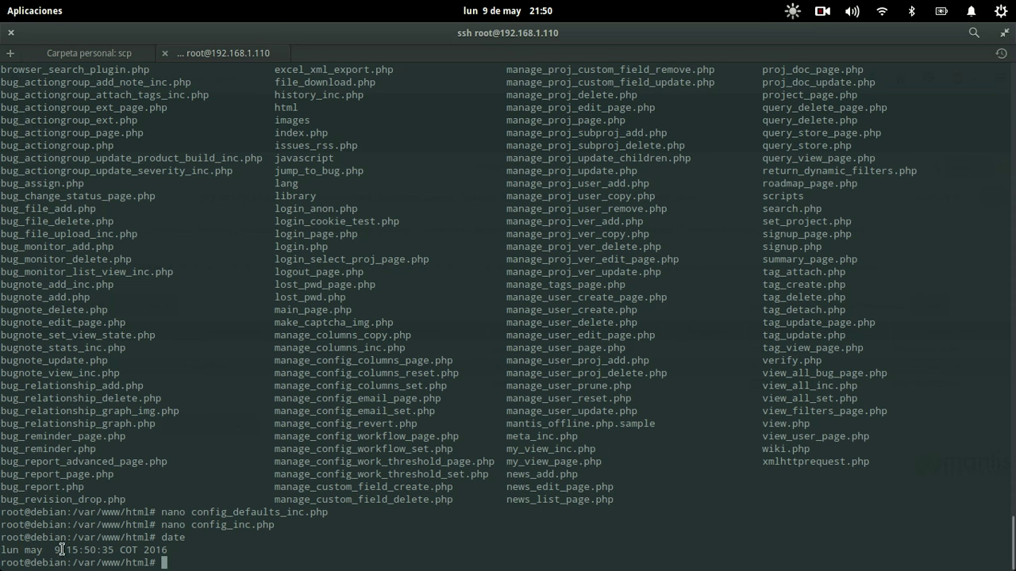
{"action": "left_click_drag", "start_coordinate": [65, 550], "coordinate": [126, 550]}
{"action": "left_click", "coordinate": [127, 550]}
Try syncing the clock with ntpdate -u horalega.inm.gov.co, which fails as command not found
{"action": "type", "text": "ntpdate "}
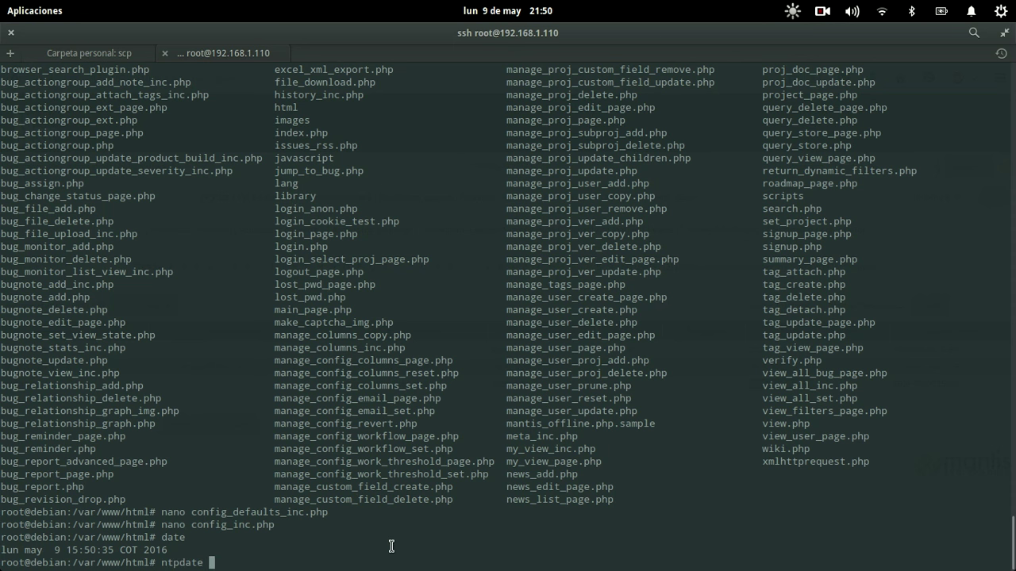
{"action": "type", "text": "-u horalega.inm.gov"}
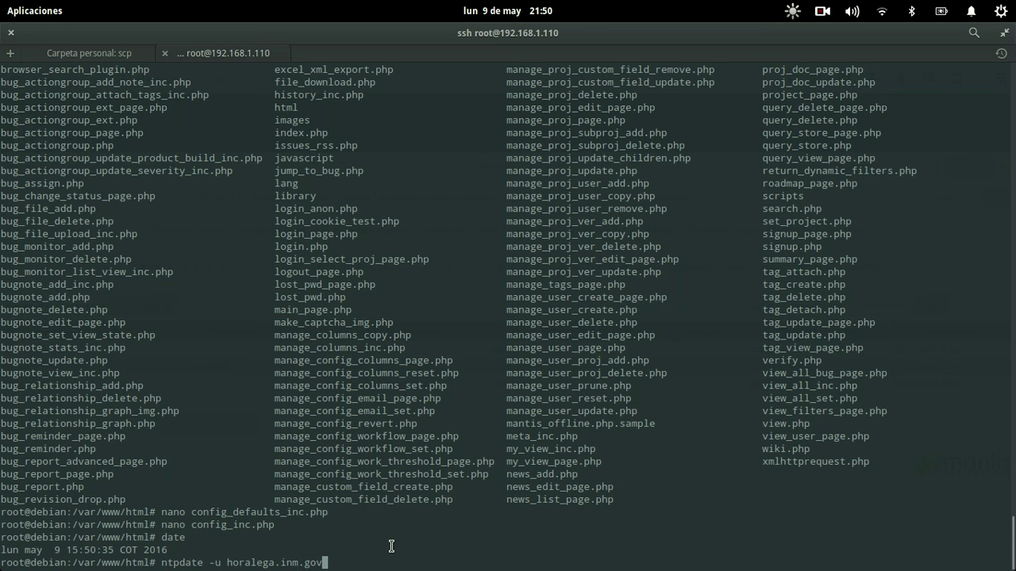
{"action": "type", "text": ".oo"}
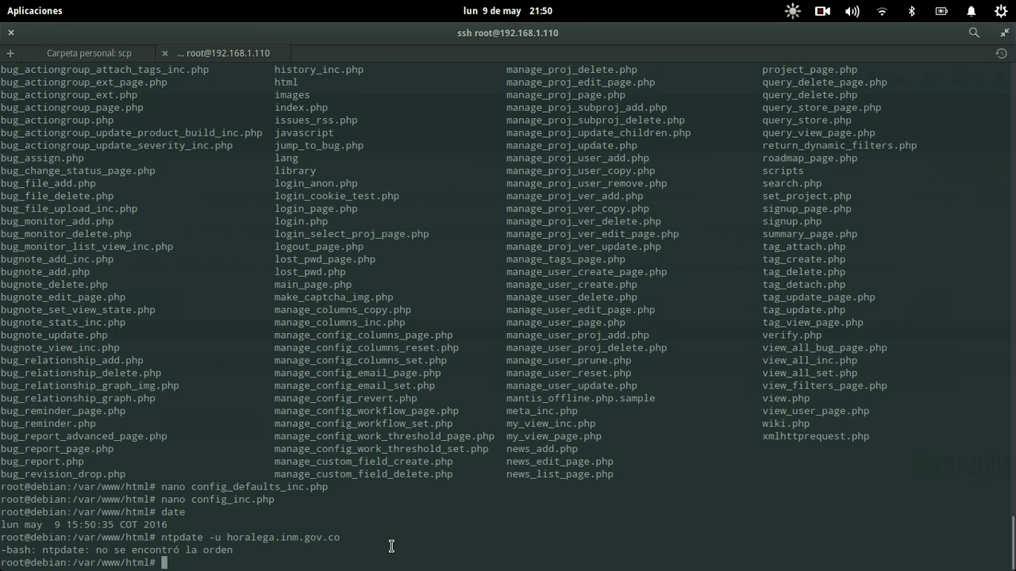
{"action": "key", "text": "Return"}
{"action": "key", "text": "alt+Tab"}
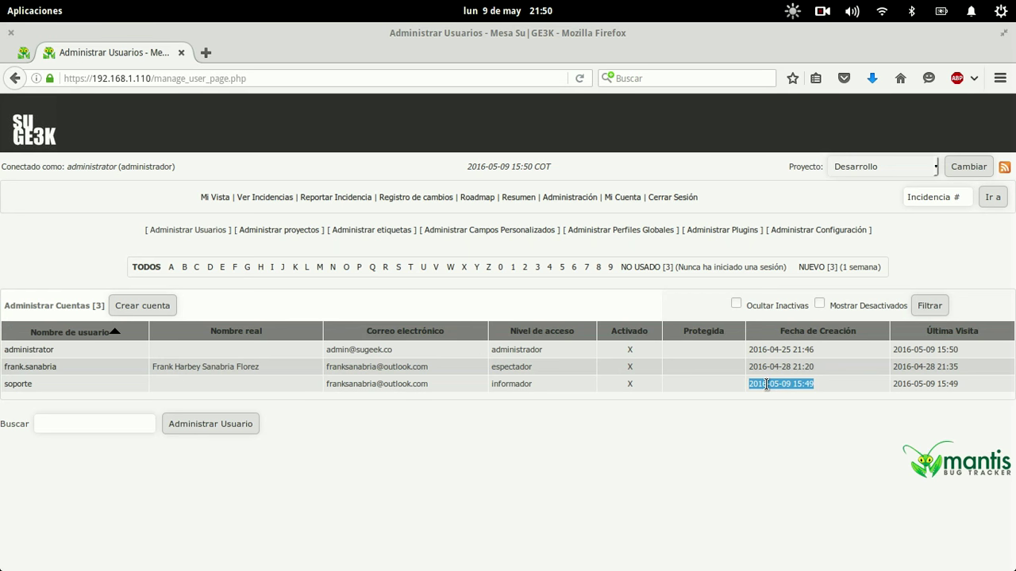
{"action": "left_click", "coordinate": [737, 307]}
{"action": "left_click", "coordinate": [914, 310]}
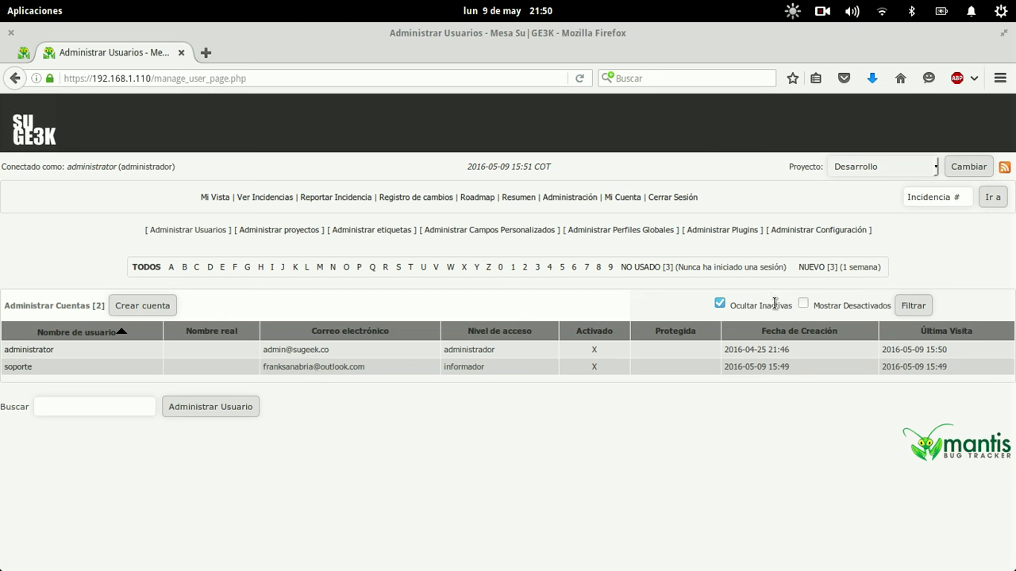
{"action": "left_click", "coordinate": [720, 305]}
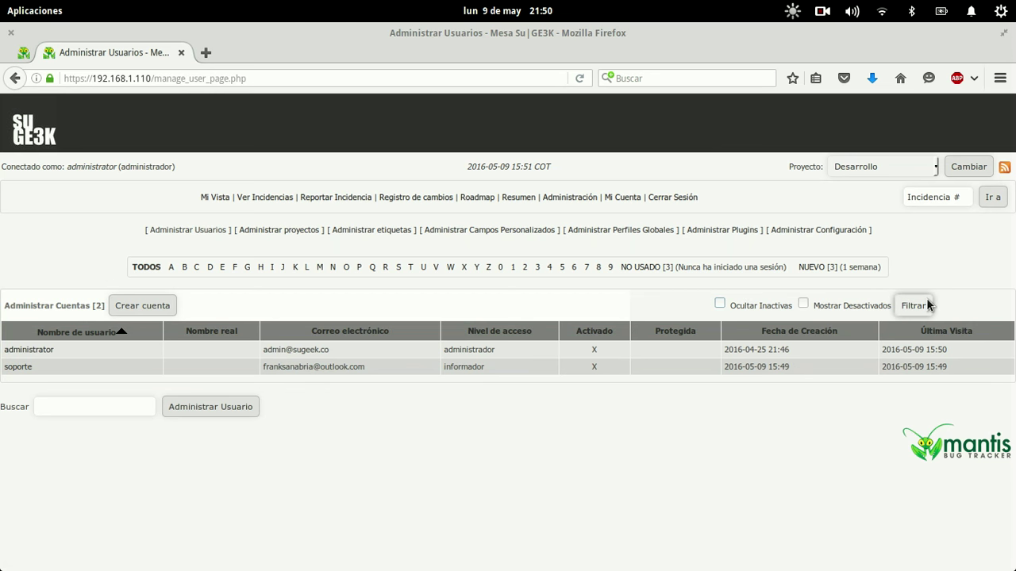
{"action": "left_click", "coordinate": [929, 305]}
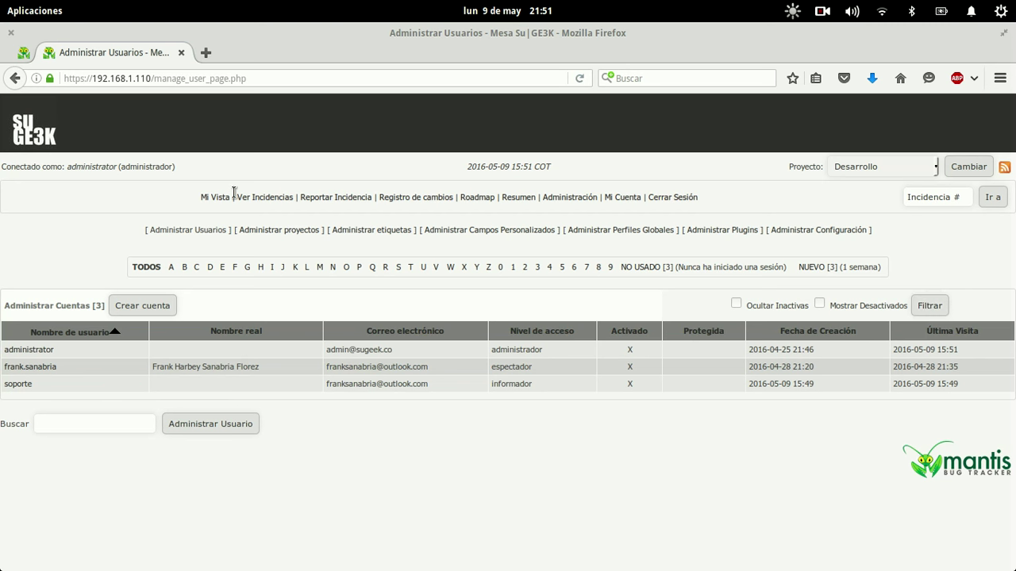
{"action": "mouse_move", "coordinate": [555, 565]}
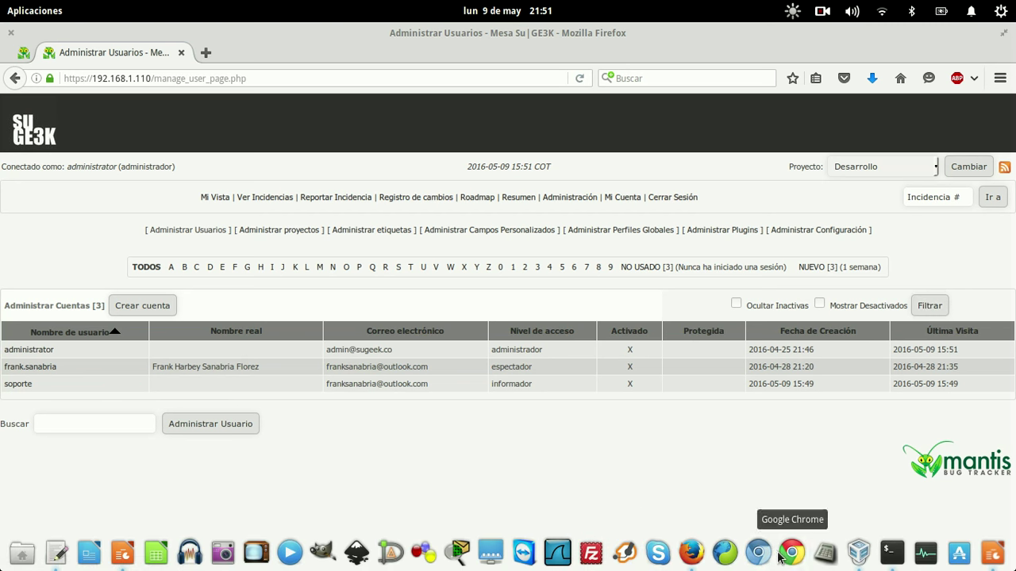
Go to outlook.com and sign in with the mailbox e-mail address and password
{"action": "left_click", "coordinate": [205, 52]}
{"action": "type", "text": "out"}
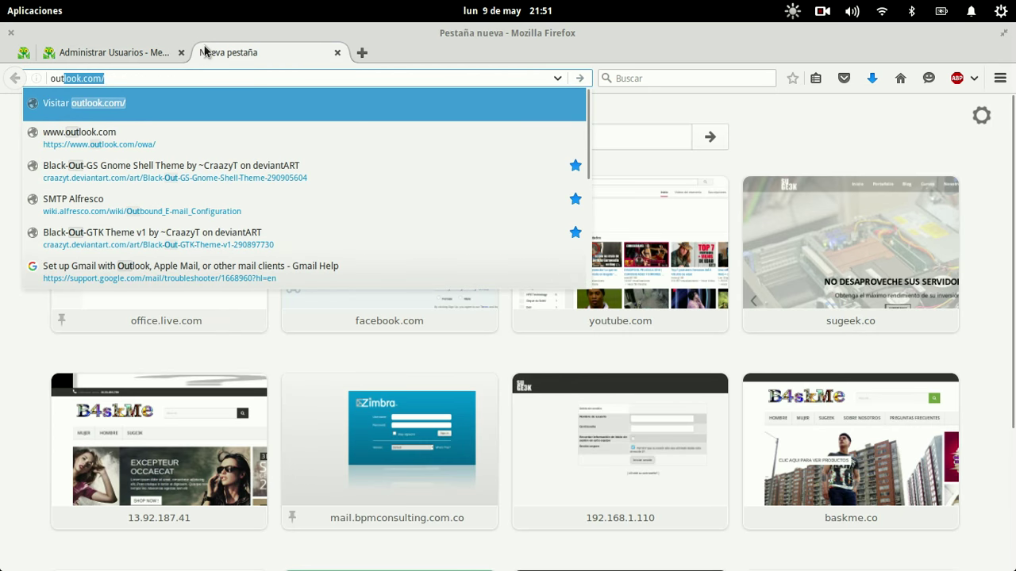
{"action": "key", "text": "Return"}
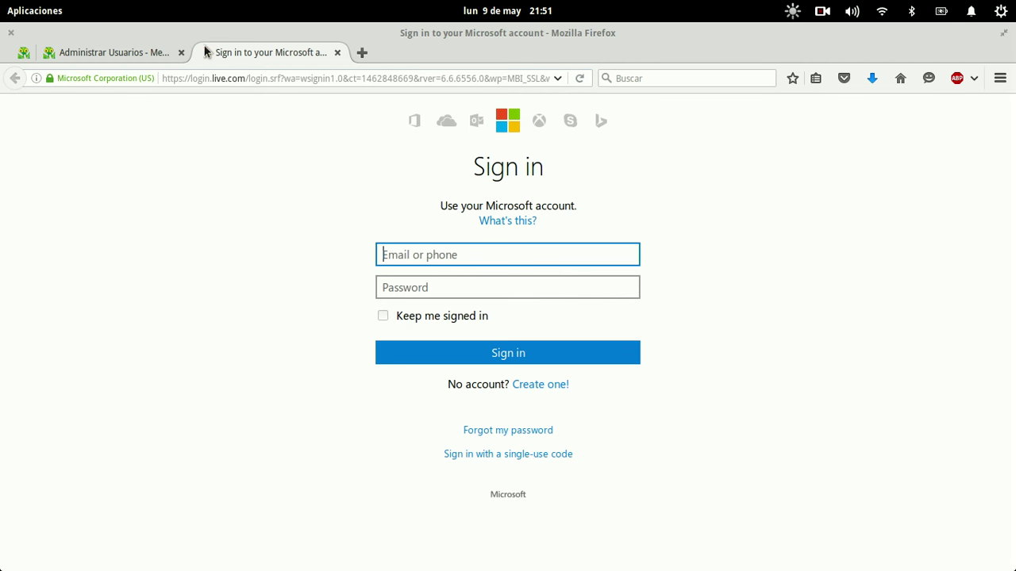
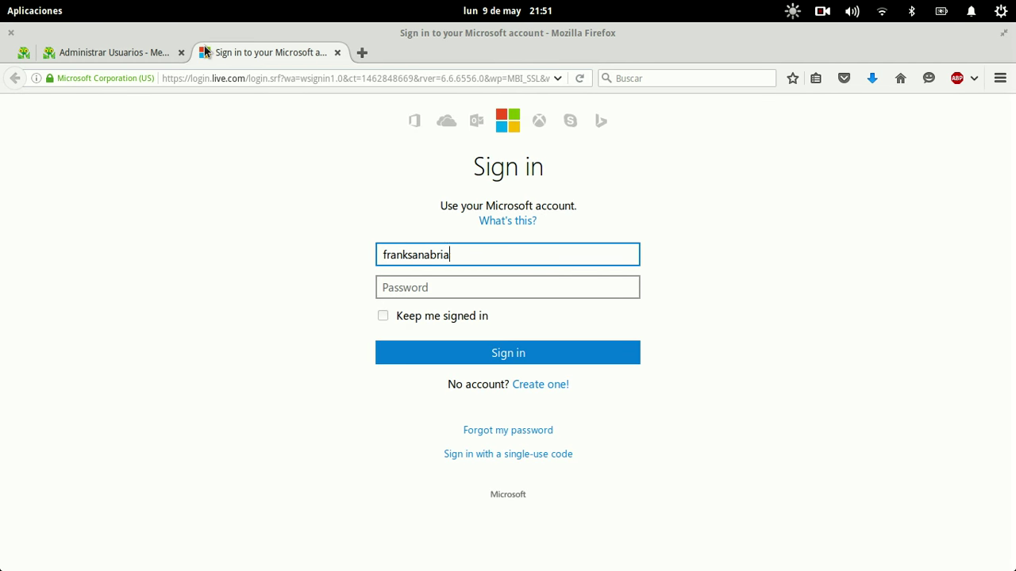
{"action": "key", "text": "Tab"}
{"action": "type", "text": "••"}
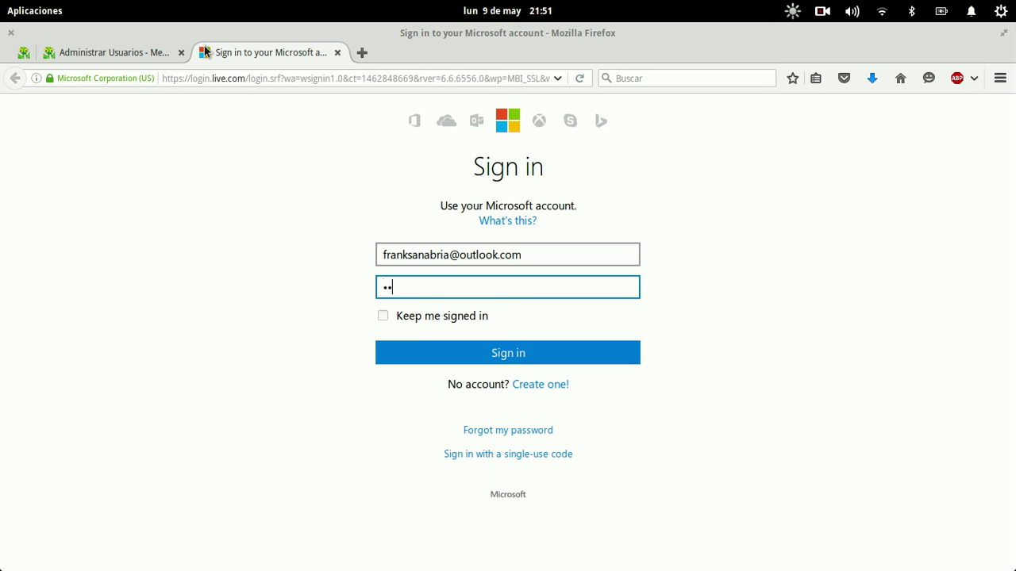
{"action": "type", "text": "••••••••••"}
{"action": "key", "text": "Return"}
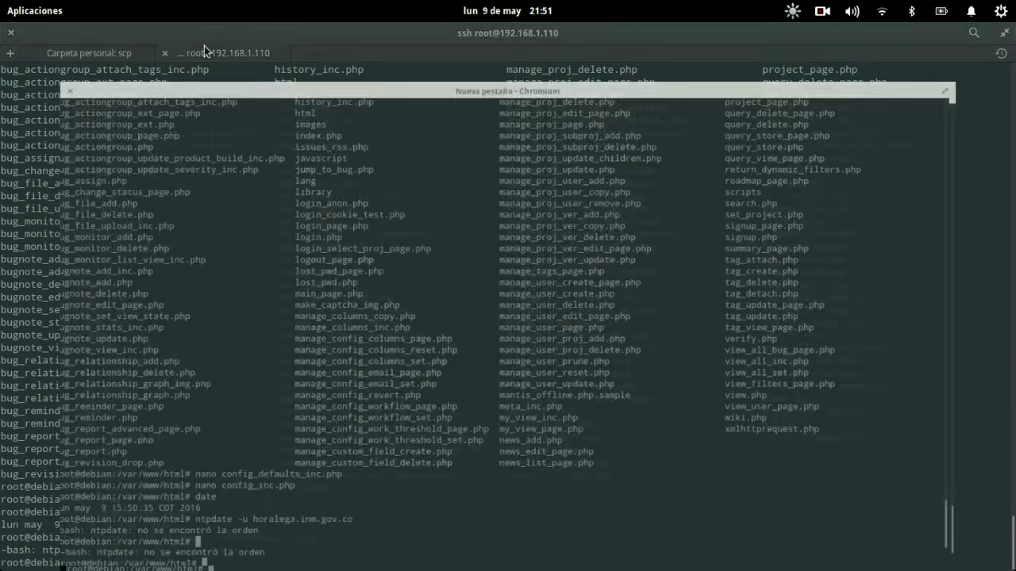
Close the stray Chromium window, expand the Mantis registration e-mail's header and follow its verify.php link
{"action": "key", "text": "super"}
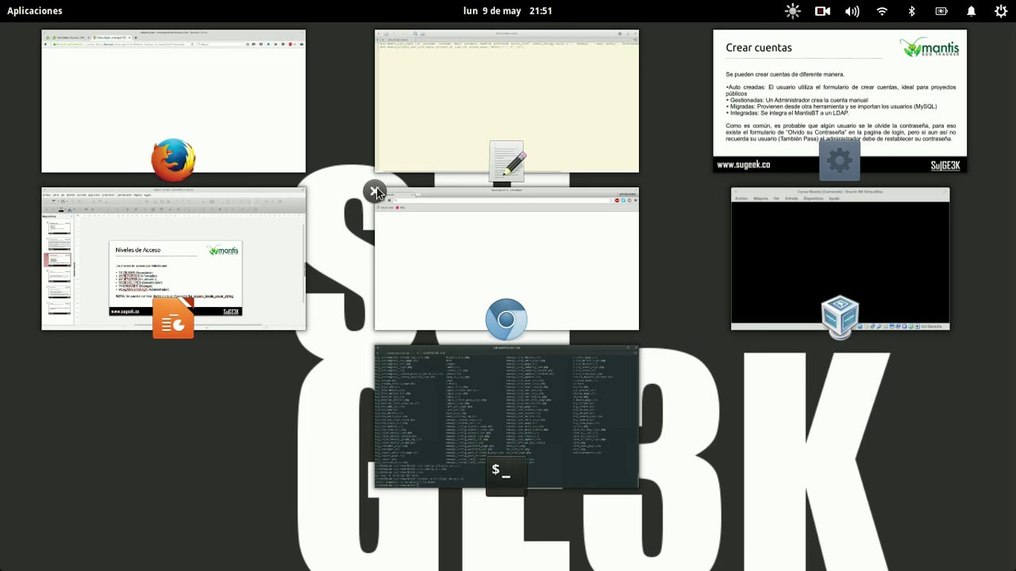
{"action": "left_click", "coordinate": [376, 192]}
{"action": "left_click", "coordinate": [211, 178]}
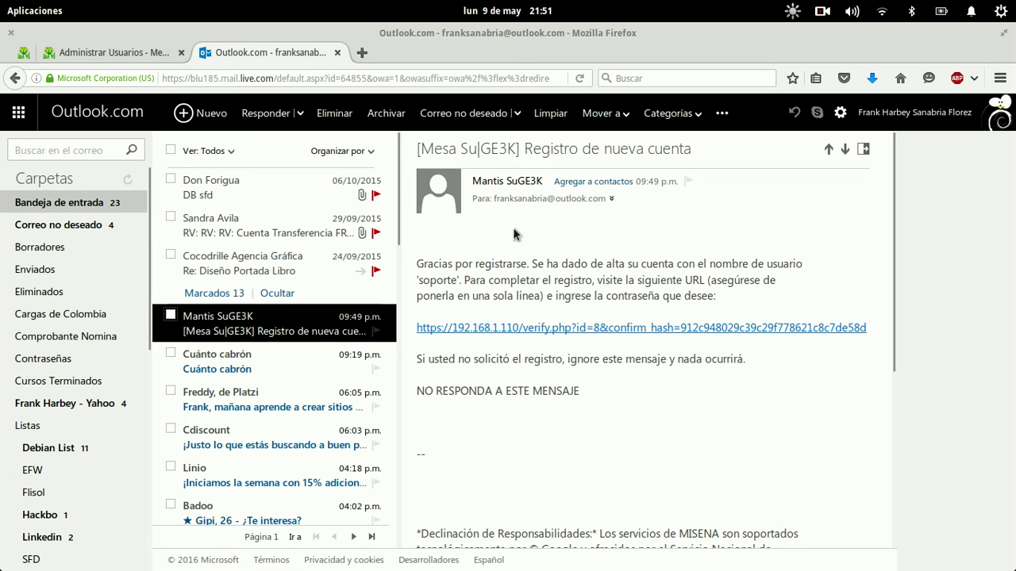
{"action": "left_click", "coordinate": [612, 199]}
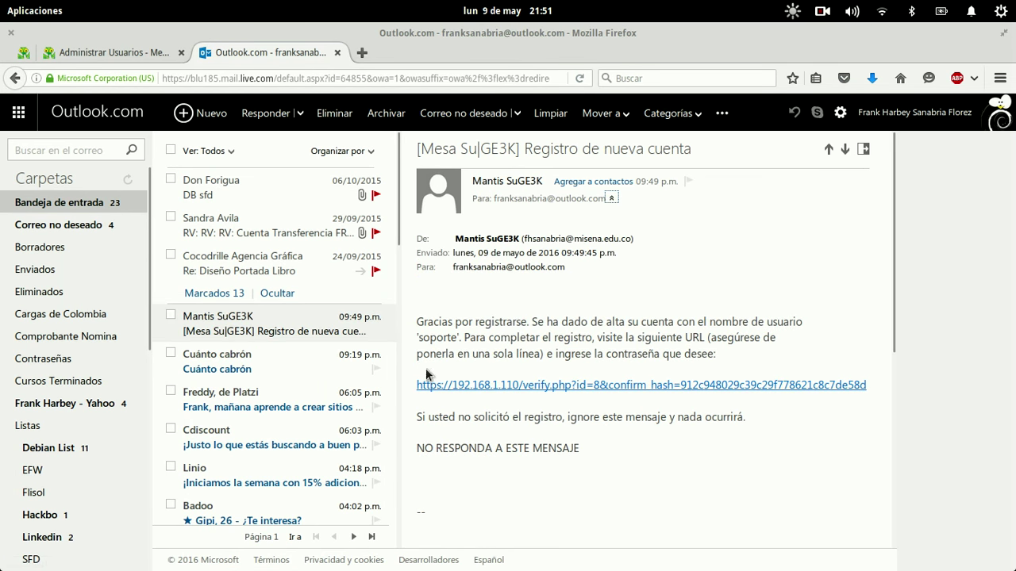
{"action": "left_click", "coordinate": [570, 385]}
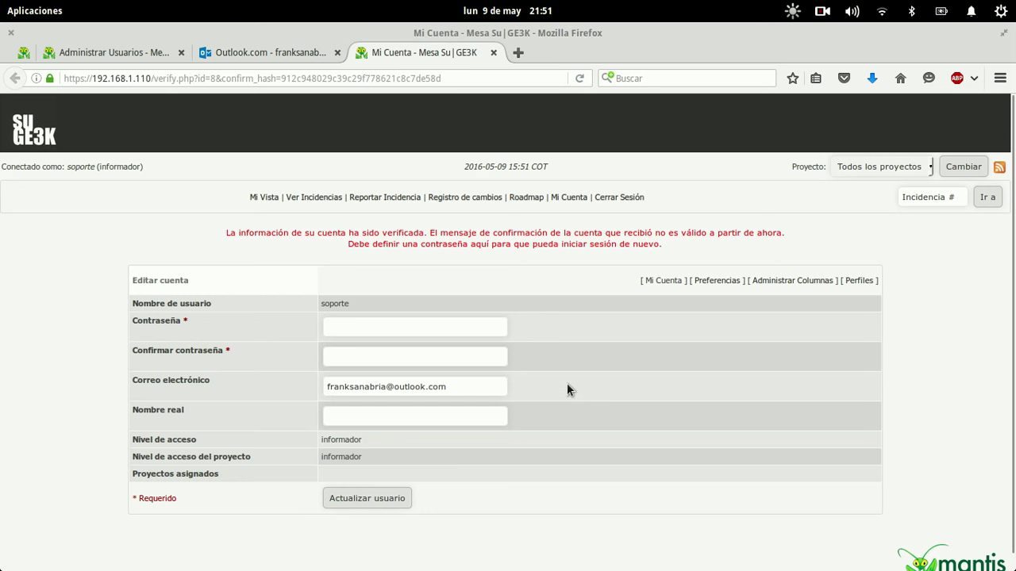
Close the Administrar Usuarios tab and return to the account verification page
{"action": "left_click", "coordinate": [423, 333]}
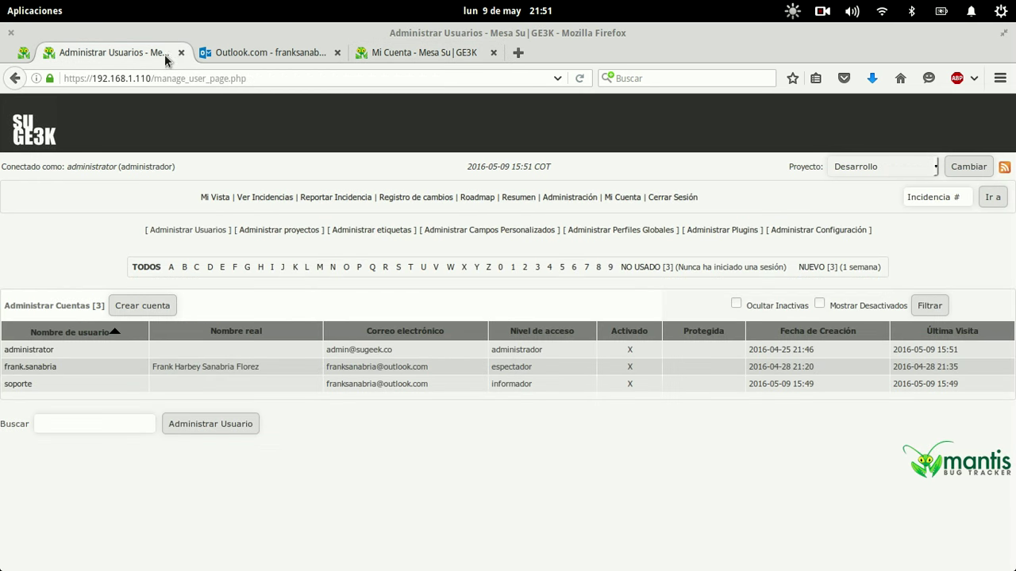
{"action": "left_click", "coordinate": [148, 54]}
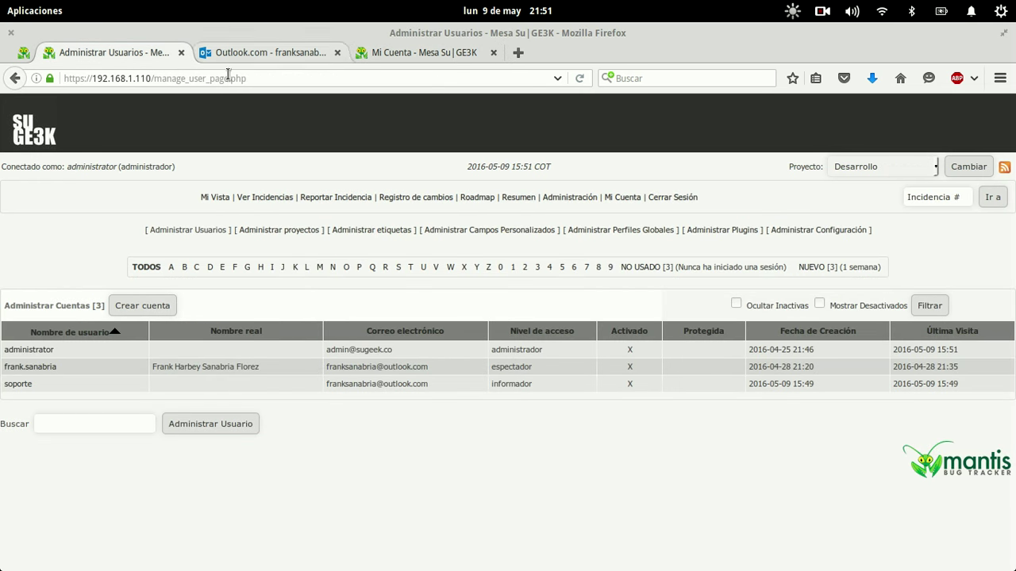
{"action": "left_click", "coordinate": [179, 53]}
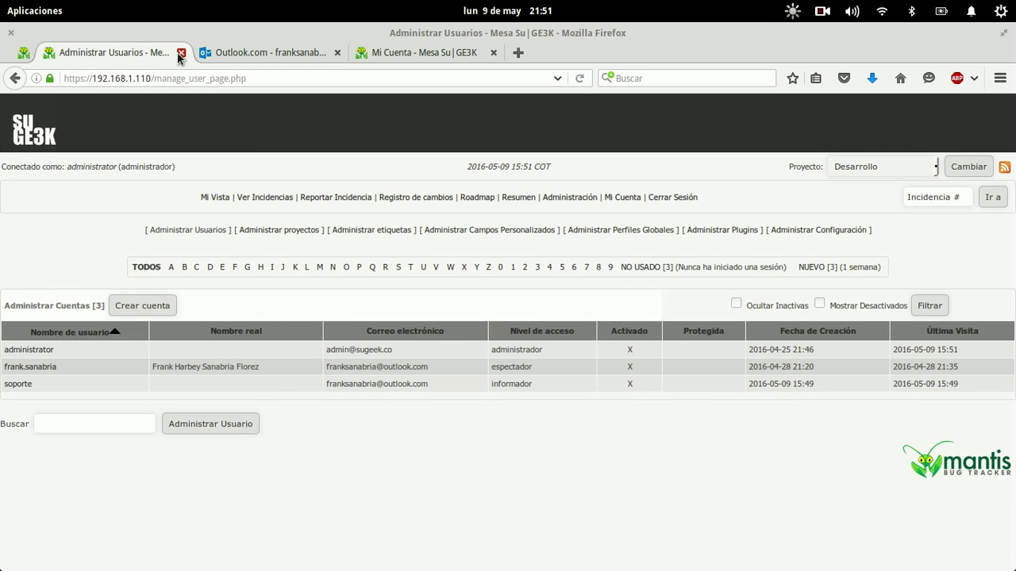
{"action": "left_click", "coordinate": [290, 52]}
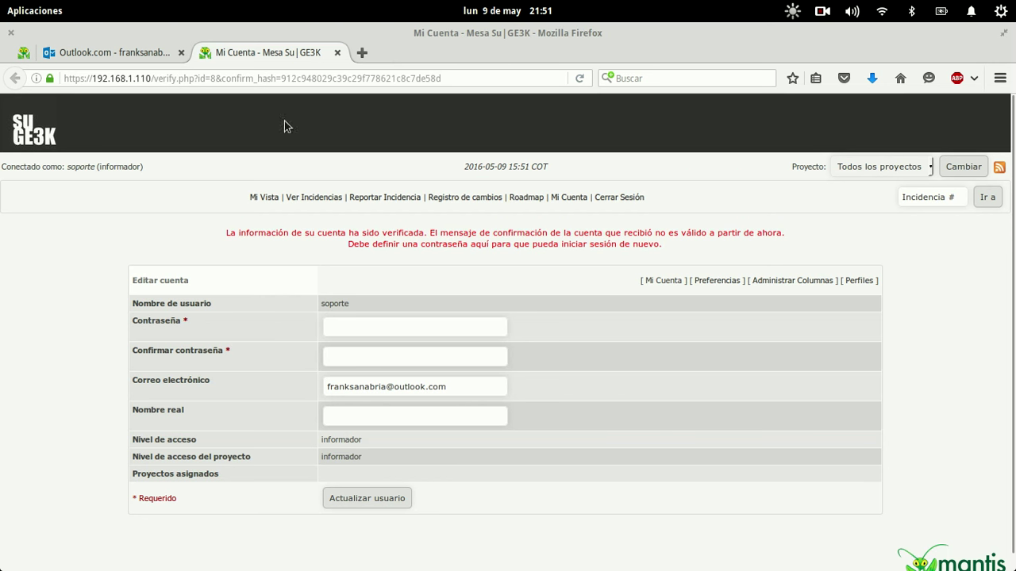
{"action": "left_click_drag", "start_coordinate": [262, 78], "coordinate": [440, 79]}
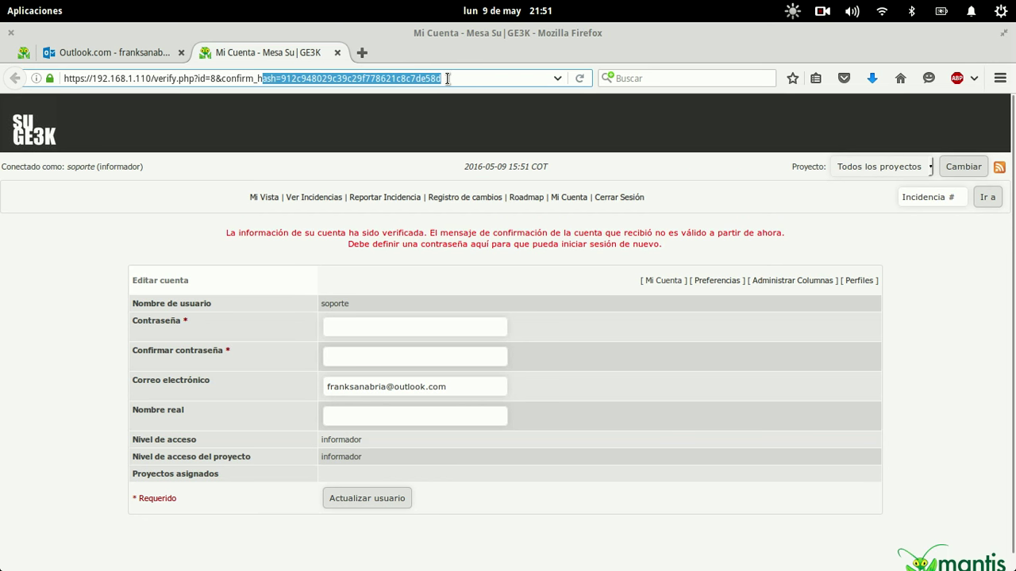
{"action": "triple_click", "coordinate": [441, 79]}
Enter soporte's new password and confirmation, fill the real name from the suggestion, and save
{"action": "left_click", "coordinate": [363, 350]}
{"action": "left_click", "coordinate": [381, 332]}
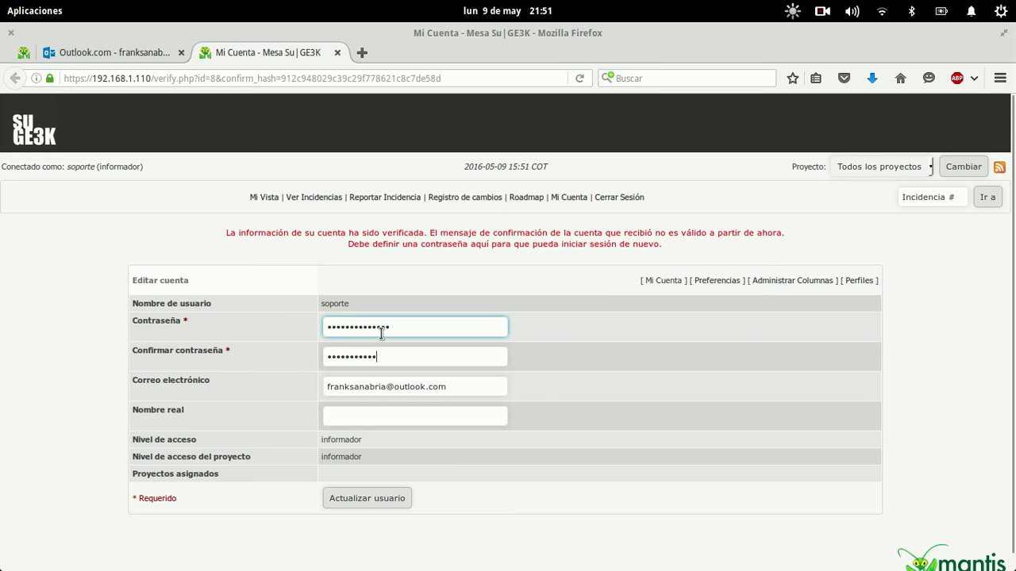
{"action": "type", "text": "***"}
{"action": "key", "text": "Tab"}
{"action": "key", "text": "Tab"}
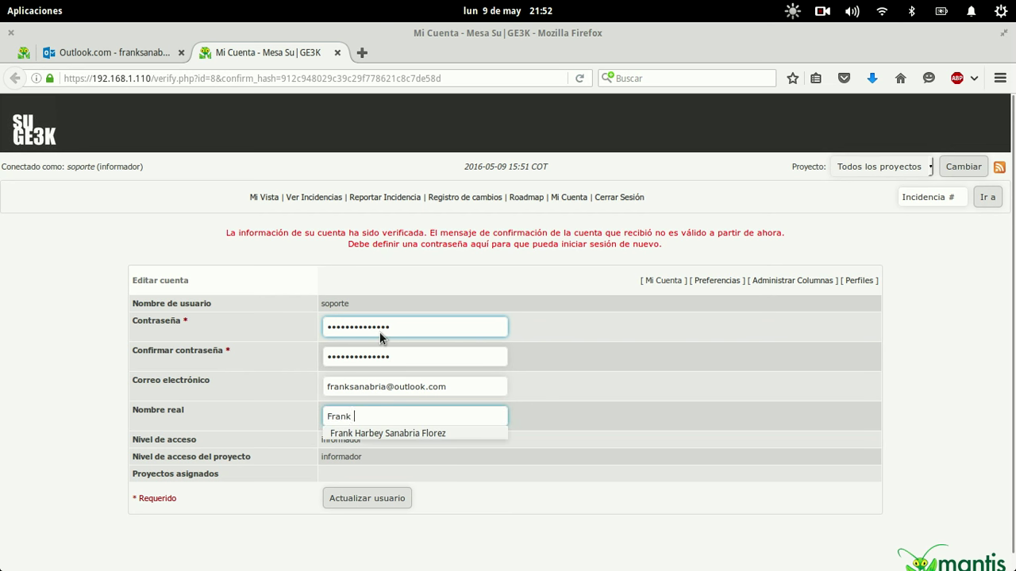
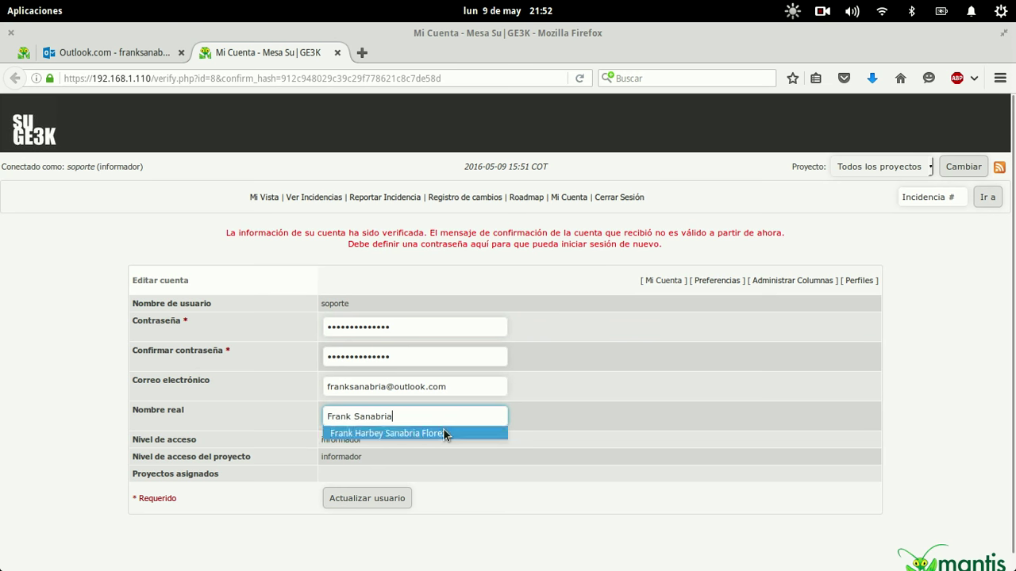
{"action": "left_click", "coordinate": [444, 433]}
{"action": "left_click", "coordinate": [362, 497]}
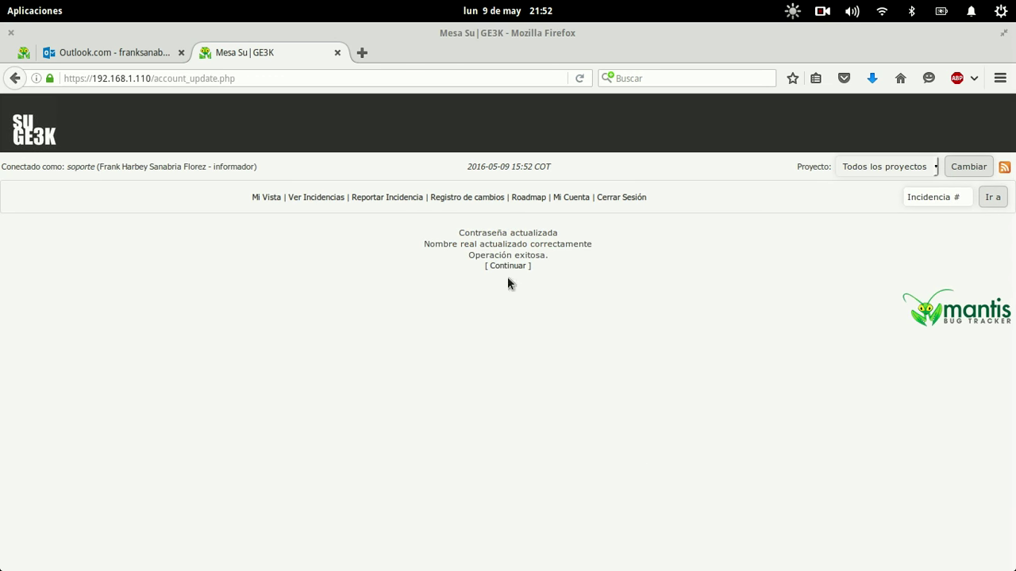
{"action": "left_click", "coordinate": [514, 267]}
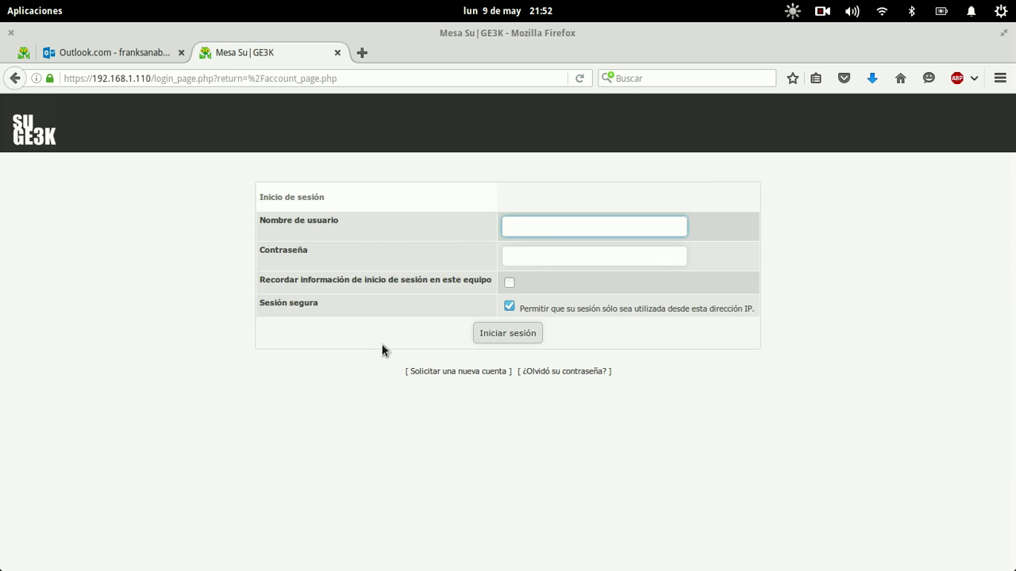
Log in as soporte with its new password
{"action": "type", "text": "soporte"}
{"action": "key", "text": "Tab"}
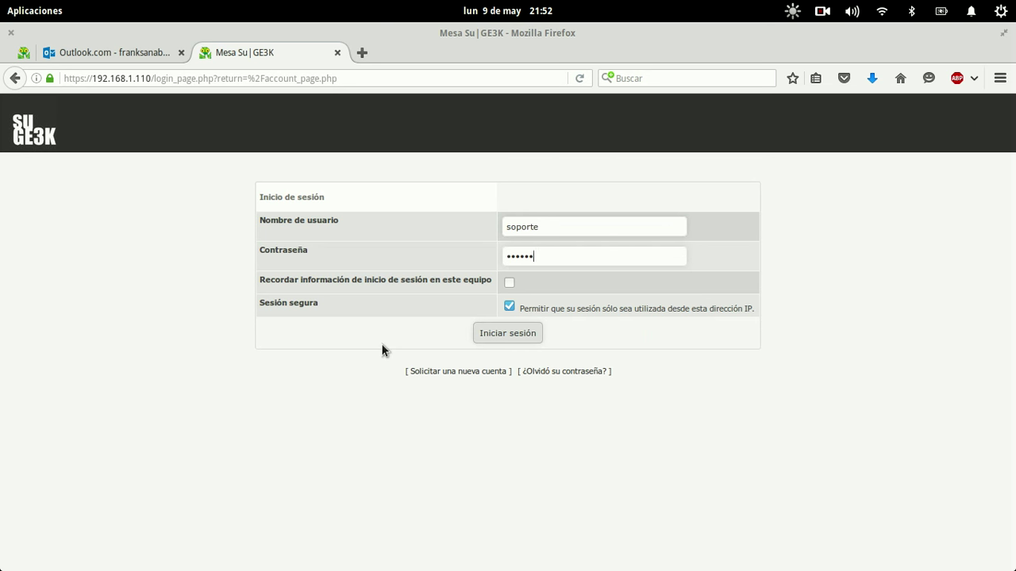
{"action": "key", "text": "Return"}
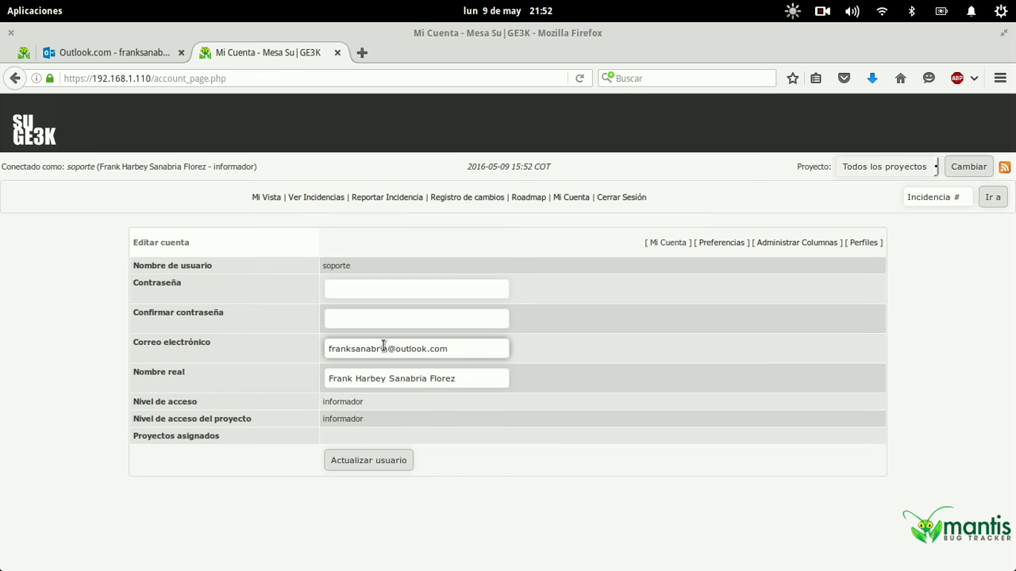
Open Mi Vista and switch the project to Administrativo, then to Desarrollo
{"action": "left_click", "coordinate": [266, 197]}
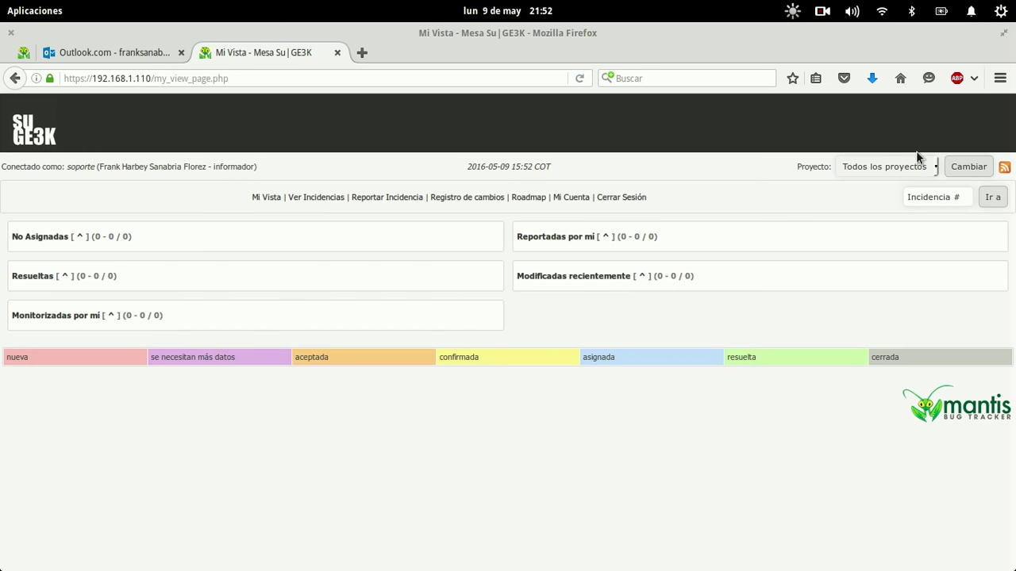
{"action": "left_click", "coordinate": [906, 165]}
{"action": "left_click", "coordinate": [880, 195]}
{"action": "left_click", "coordinate": [887, 167]}
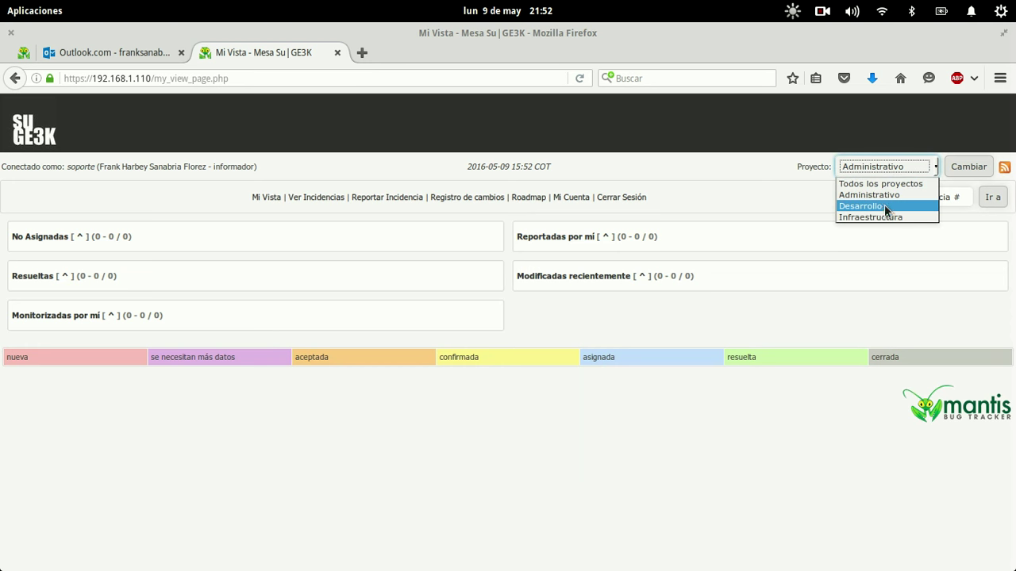
{"action": "left_click", "coordinate": [883, 206]}
{"action": "left_click", "coordinate": [881, 167]}
Switch to Infraestructura, open Reportar Incidencia, and review its Proyecto list and form fields
{"action": "left_click", "coordinate": [871, 215]}
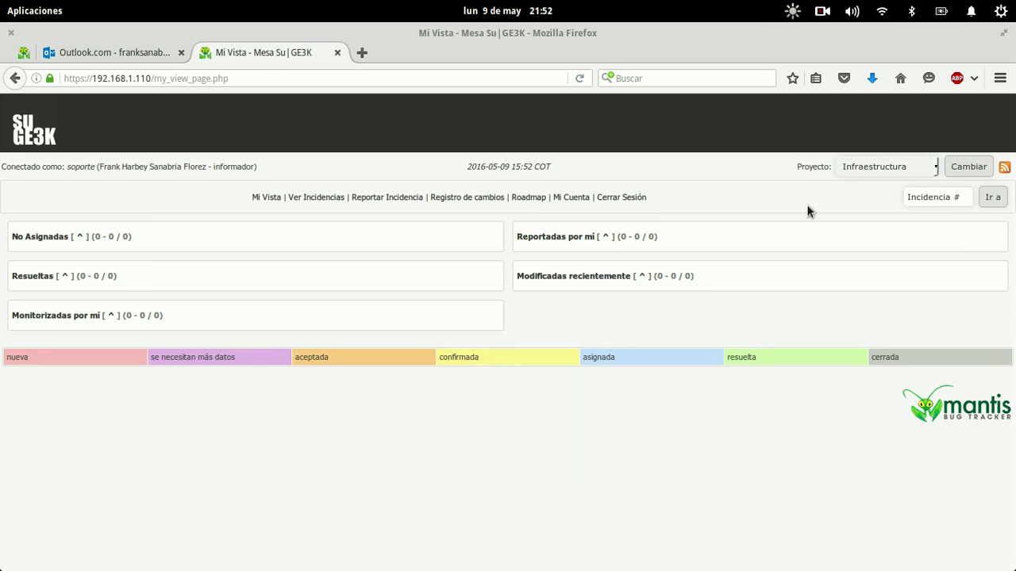
{"action": "left_click", "coordinate": [381, 196]}
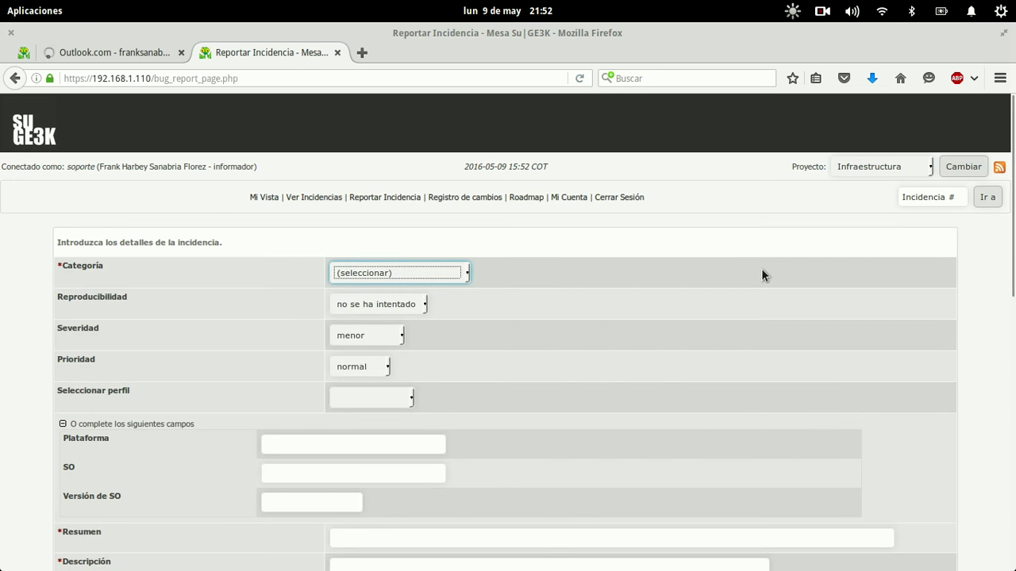
{"action": "left_click", "coordinate": [881, 166]}
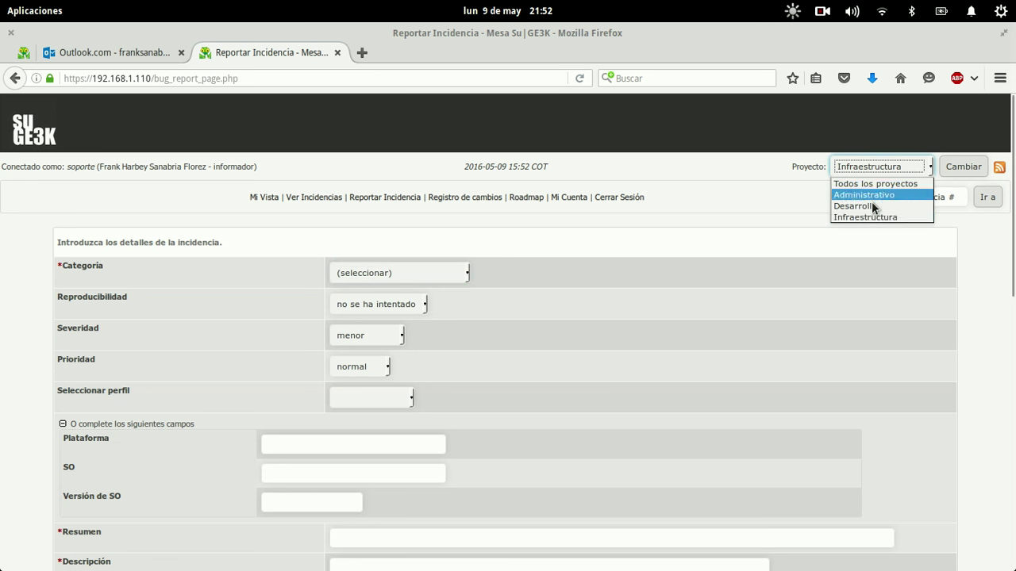
{"action": "left_click", "coordinate": [701, 227]}
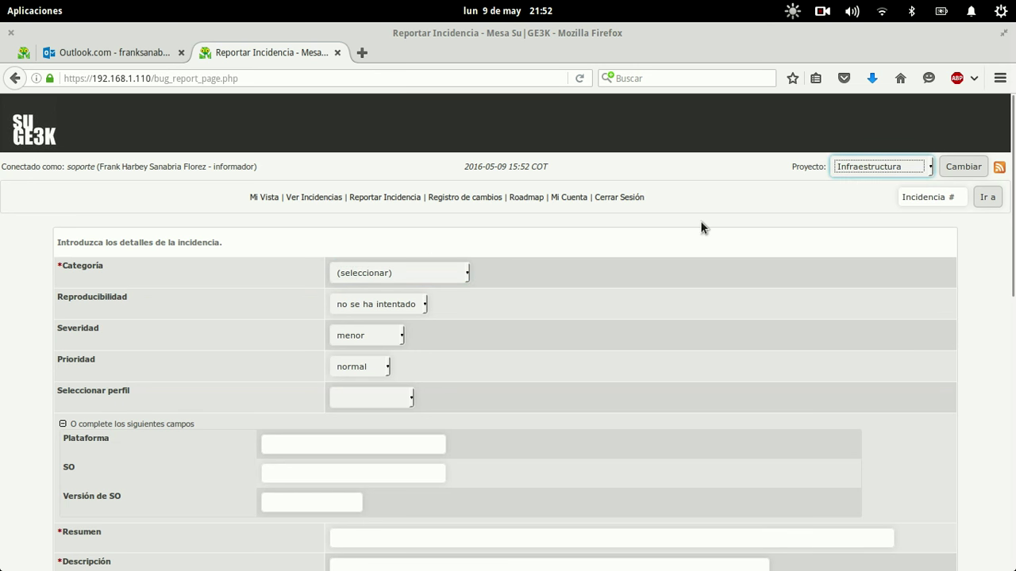
{"action": "scroll", "coordinate": [700, 220], "scroll_direction": "down", "scroll_amount": 4}
{"action": "scroll", "coordinate": [700, 221], "scroll_direction": "up", "scroll_amount": 3}
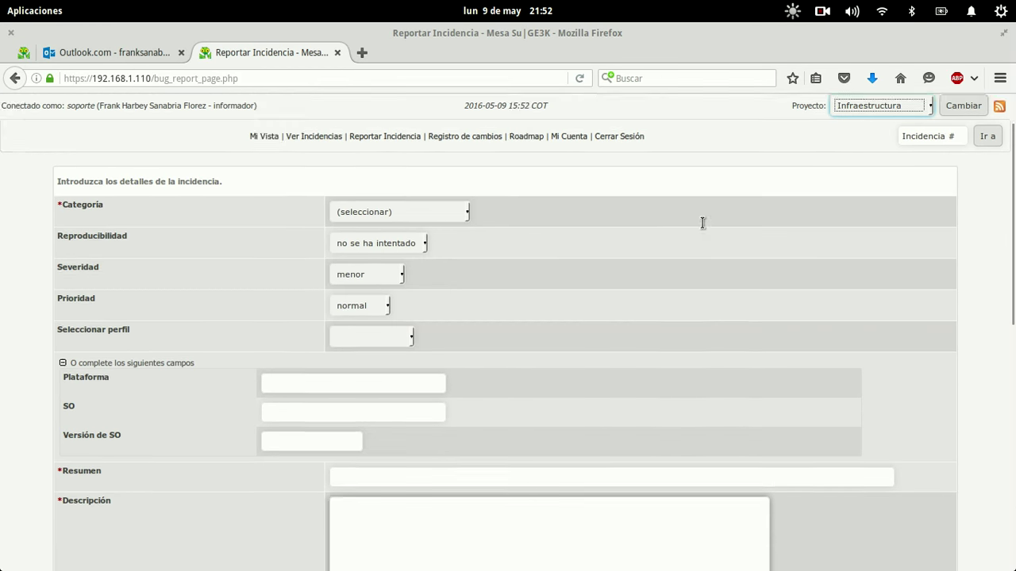
{"action": "scroll", "coordinate": [702, 223], "scroll_direction": "up", "scroll_amount": 1}
{"action": "left_click", "coordinate": [886, 170]}
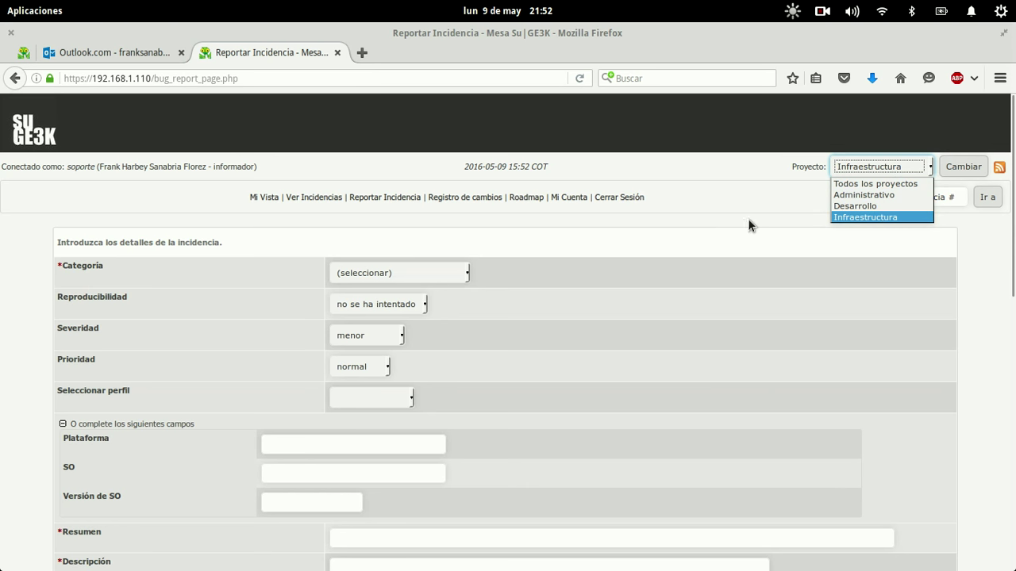
{"action": "left_click", "coordinate": [689, 222]}
{"action": "scroll", "coordinate": [690, 225], "scroll_direction": "down", "scroll_amount": 7}
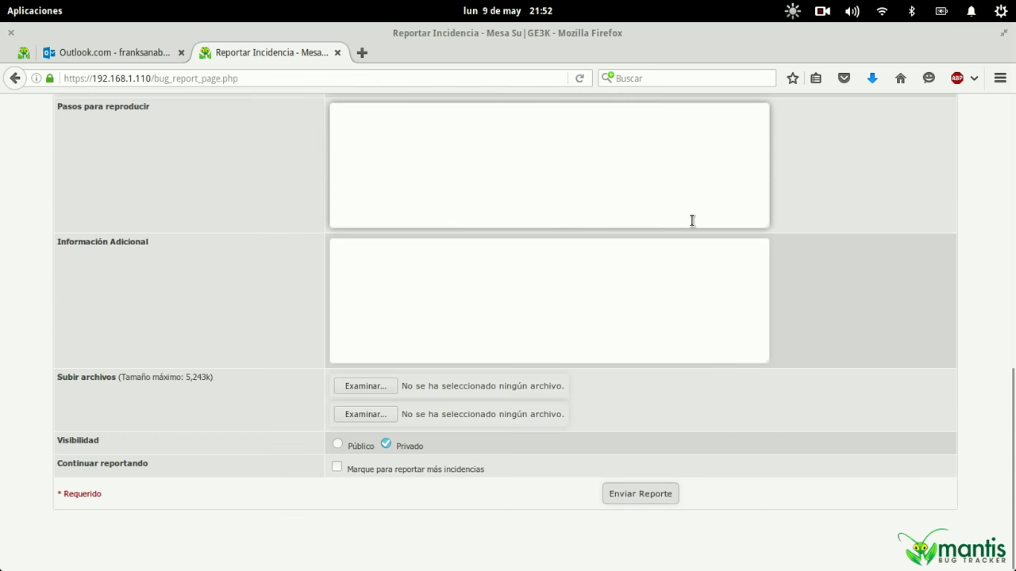
{"action": "scroll", "coordinate": [689, 224], "scroll_direction": "up", "scroll_amount": 7}
Open config_defaults_inc.php in nano, search for 'signup', browse the nearby settings, and exit
{"action": "key", "text": "alt+Tab"}
{"action": "key", "text": "alt+Tab"}
{"action": "key", "text": "alt+Tab"}
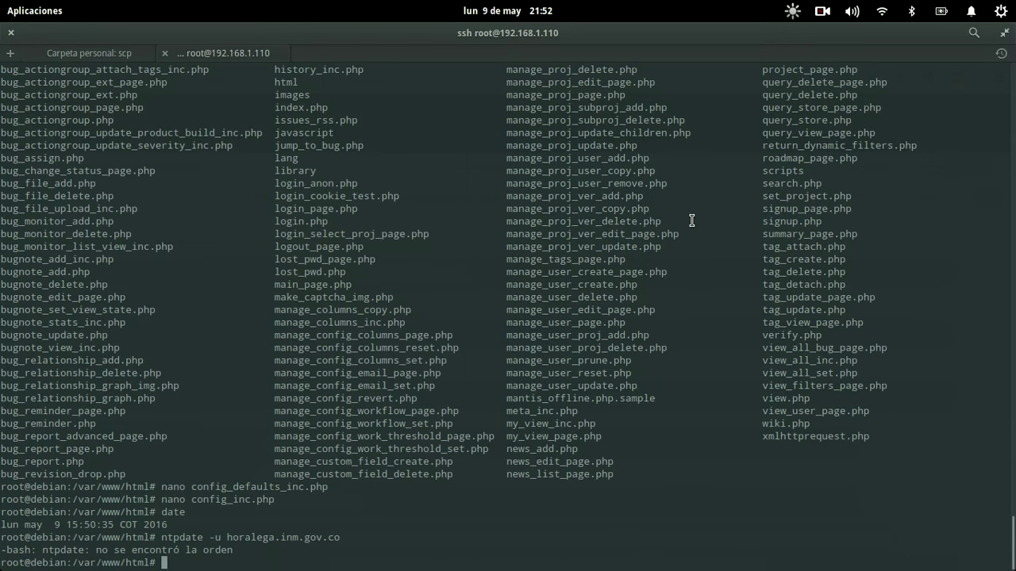
{"action": "key", "text": "Up"}
{"action": "key", "text": "Up"}
{"action": "key", "text": "Up"}
{"action": "key", "text": "Up"}
{"action": "key", "text": "Return"}
{"action": "key", "text": "ctrl+w"}
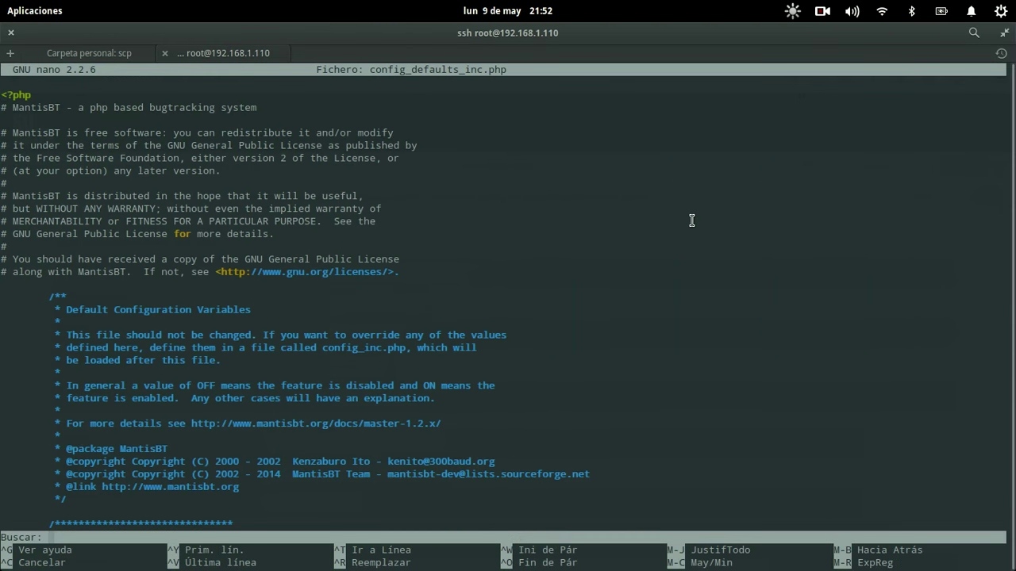
{"action": "type", "text": "signup"}
{"action": "key", "text": "Return"}
{"action": "key", "text": "Down"}
{"action": "key", "text": "Down"}
{"action": "key", "text": "Down"}
{"action": "key", "text": "Down"}
{"action": "key", "text": "Down"}
{"action": "key", "text": "Down"}
{"action": "key", "text": "Down"}
{"action": "key", "text": "Down"}
{"action": "key", "text": "Down"}
{"action": "key", "text": "Down"}
{"action": "key", "text": "Down"}
{"action": "key", "text": "Down"}
{"action": "key", "text": "Down"}
{"action": "key", "text": "Down"}
{"action": "key", "text": "Down"}
{"action": "key", "text": "Down"}
{"action": "key", "text": "Down"}
{"action": "key", "text": "Down"}
{"action": "key", "text": "Down"}
{"action": "key", "text": "Down"}
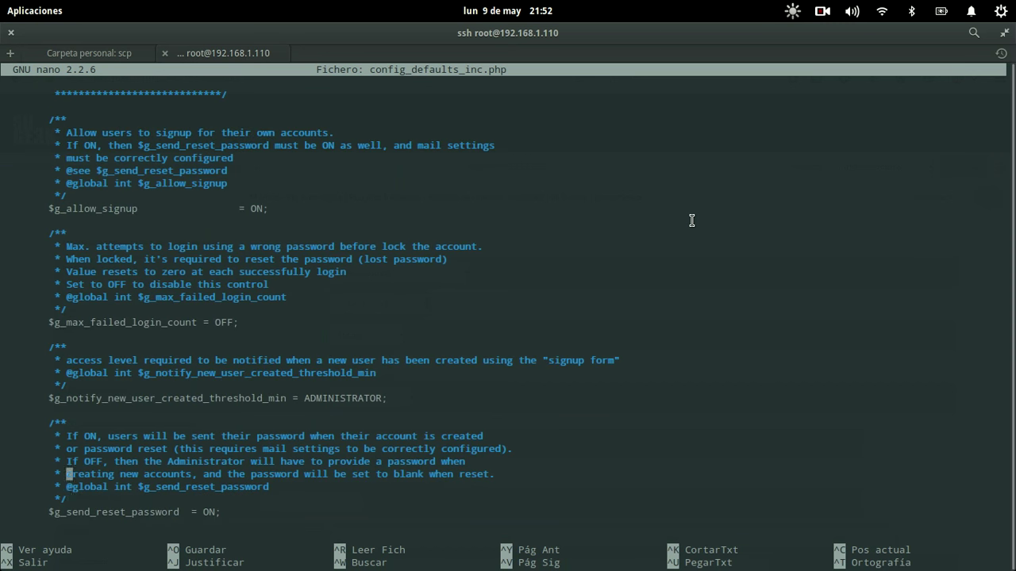
{"action": "key", "text": "Down"}
{"action": "key", "text": "Down"}
{"action": "key", "text": "Down"}
{"action": "key", "text": "Down"}
{"action": "key", "text": "Down"}
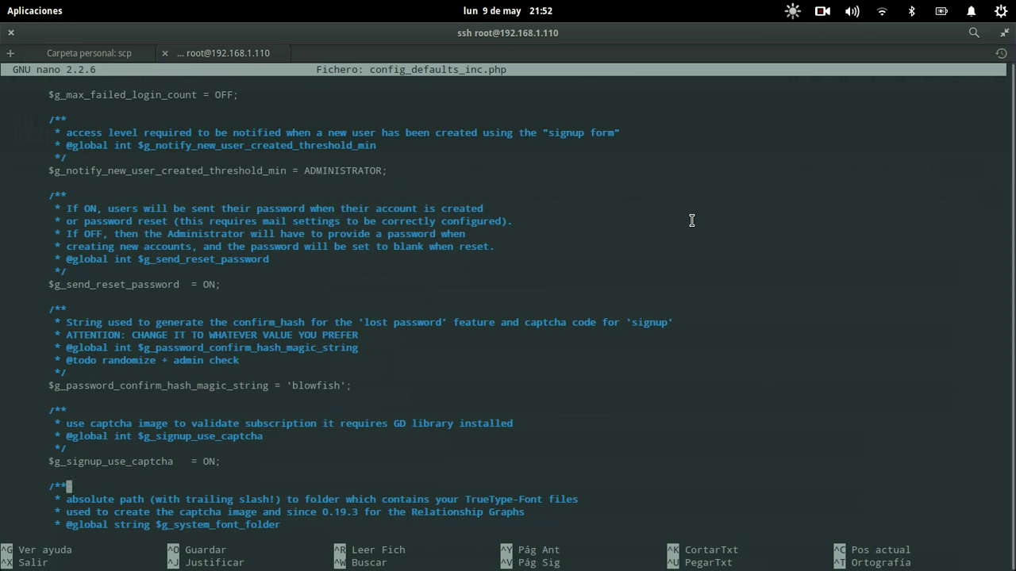
{"action": "key", "text": "Down"}
{"action": "key", "text": "Down"}
{"action": "key", "text": "Down"}
{"action": "key", "text": "Down"}
{"action": "key", "text": "Down"}
{"action": "key", "text": "Down"}
{"action": "key", "text": "Down"}
{"action": "key", "text": "Down"}
{"action": "key", "text": "Down"}
{"action": "key", "text": "Down"}
{"action": "key", "text": "Down"}
{"action": "key", "text": "Down"}
{"action": "key", "text": "Down"}
{"action": "key", "text": "Down"}
{"action": "key", "text": "Down"}
{"action": "key", "text": "Down"}
{"action": "key", "text": "Down"}
{"action": "key", "text": "Down"}
{"action": "key", "text": "Down"}
{"action": "key", "text": "Down"}
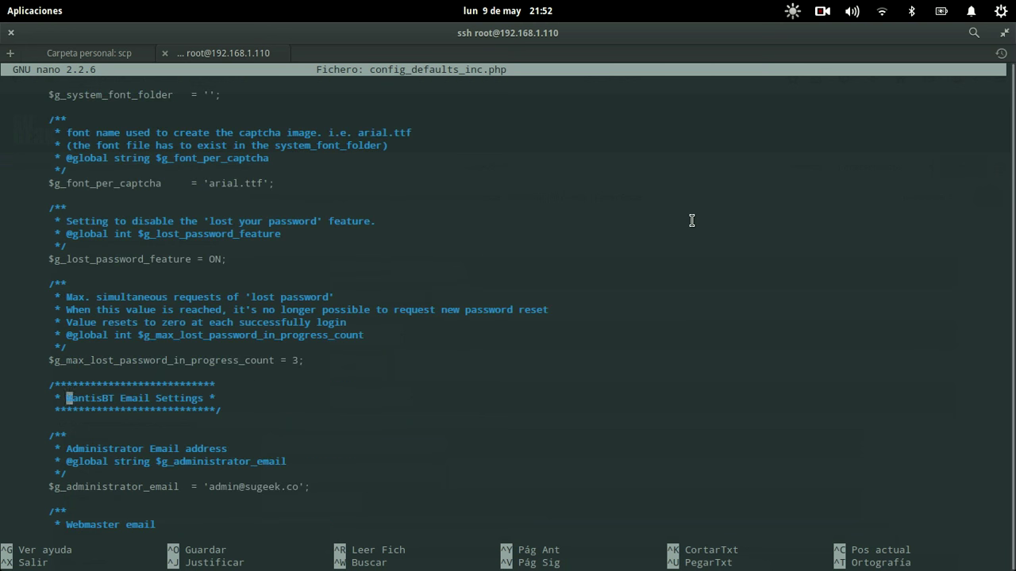
{"action": "key", "text": "Up"}
{"action": "key", "text": "Up"}
{"action": "key", "text": "Up"}
{"action": "key", "text": "Up"}
{"action": "key", "text": "Up"}
{"action": "key", "text": "Up"}
{"action": "key", "text": "Up"}
{"action": "key", "text": "Up"}
{"action": "key", "text": "Up"}
{"action": "key", "text": "Up"}
{"action": "key", "text": "Up"}
{"action": "key", "text": "Up"}
{"action": "key", "text": "Up"}
{"action": "key", "text": "Up"}
{"action": "key", "text": "Up"}
{"action": "key", "text": "Up"}
{"action": "key", "text": "Up"}
{"action": "key", "text": "Up"}
{"action": "key", "text": "Up"}
{"action": "key", "text": "Up"}
{"action": "key", "text": "Up"}
{"action": "key", "text": "Up"}
{"action": "key", "text": "Up"}
{"action": "key", "text": "Up"}
{"action": "key", "text": "Up"}
{"action": "key", "text": "Up"}
{"action": "key", "text": "Up"}
{"action": "key", "text": "Up"}
{"action": "key", "text": "Up"}
{"action": "key", "text": "Up"}
{"action": "key", "text": "Up"}
{"action": "key", "text": "Up"}
{"action": "key", "text": "Up"}
{"action": "key", "text": "Up"}
{"action": "key", "text": "Up"}
{"action": "key", "text": "Up"}
{"action": "key", "text": "Up"}
{"action": "key", "text": "Up"}
{"action": "key", "text": "Up"}
{"action": "key", "text": "Up"}
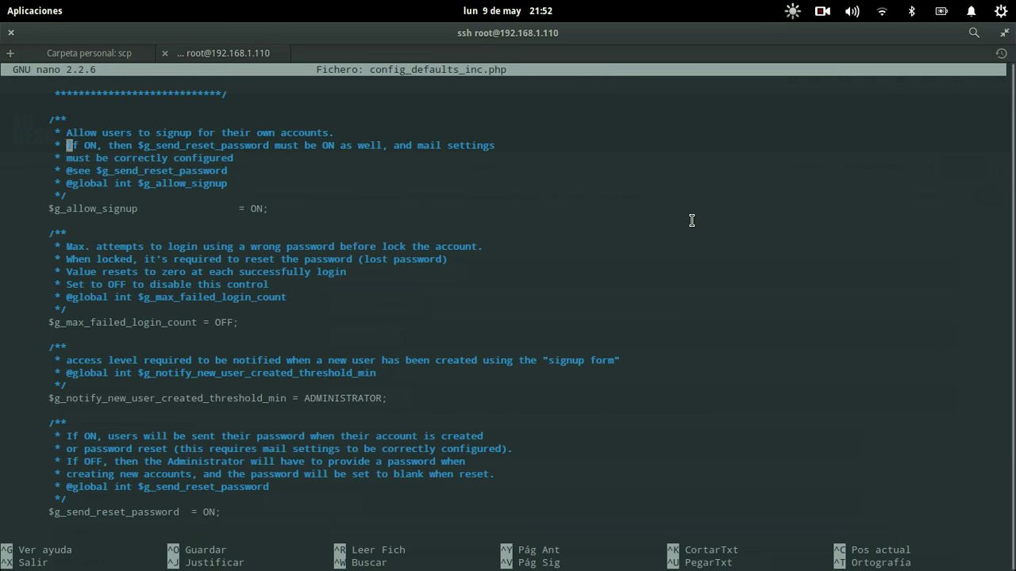
{"action": "key", "text": "Up"}
{"action": "key", "text": "Up"}
{"action": "key", "text": "Up"}
{"action": "key", "text": "Up"}
{"action": "key", "text": "Up"}
{"action": "key", "text": "Up"}
{"action": "key", "text": "Up"}
{"action": "key", "text": "Up"}
{"action": "key", "text": "Up"}
{"action": "key", "text": "Up"}
{"action": "key", "text": "Up"}
{"action": "key", "text": "Up"}
{"action": "key", "text": "Up"}
{"action": "key", "text": "Up"}
{"action": "key", "text": "Up"}
{"action": "key", "text": "Up"}
{"action": "key", "text": "Up"}
{"action": "key", "text": "Up"}
{"action": "key", "text": "Up"}
{"action": "key", "text": "Up"}
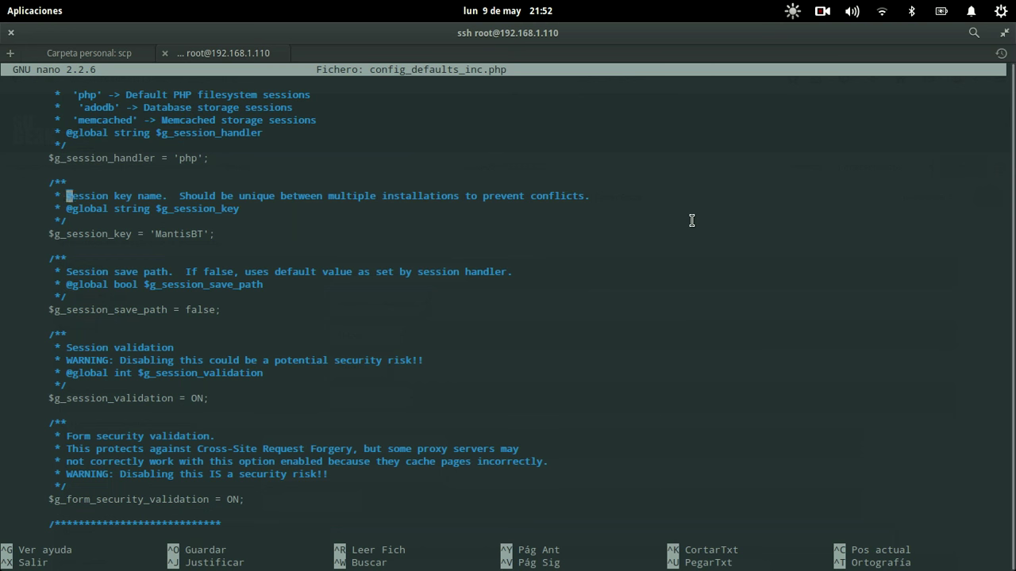
{"action": "key", "text": "ctrl+x"}
Log out of Mantis in Firefox and return to the terminal prompt
{"action": "key", "text": "alt+Tab"}
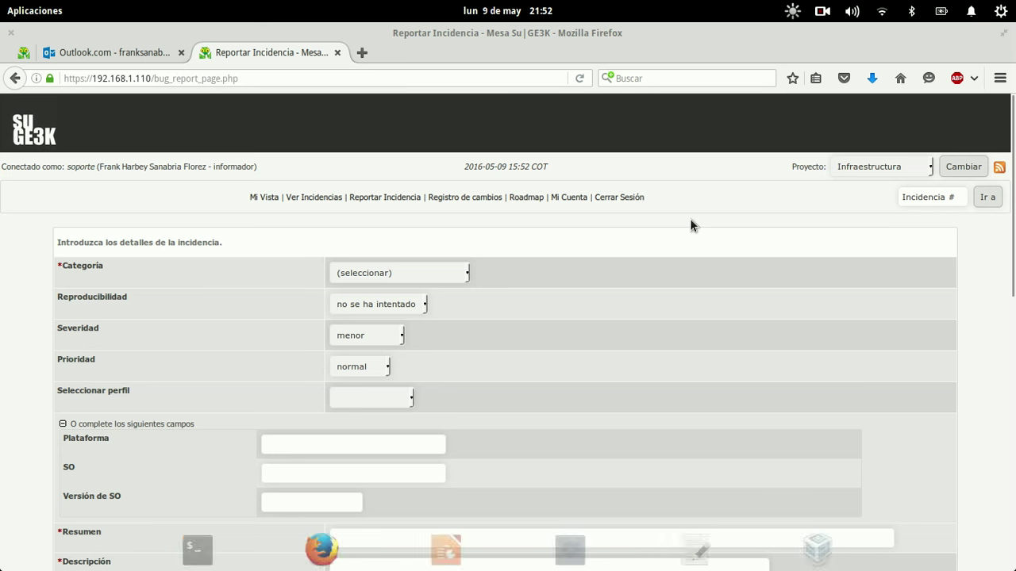
{"action": "left_click", "coordinate": [684, 204]}
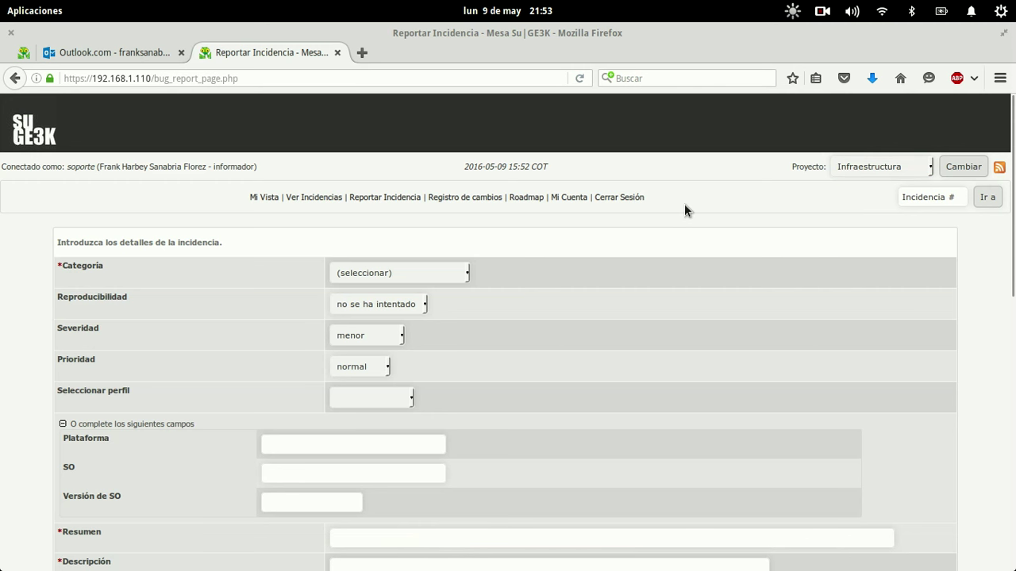
{"action": "left_click", "coordinate": [626, 197]}
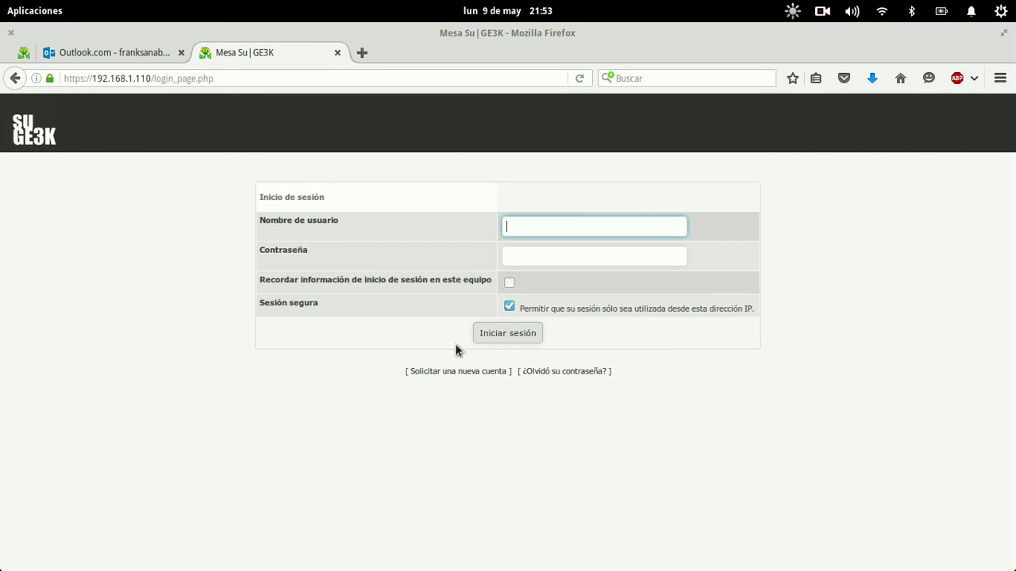
{"action": "key", "text": "alt+Tab"}
{"action": "key", "text": "Up"}
{"action": "key", "text": "Up"}
{"action": "key", "text": "Up"}
{"action": "key", "text": "Up"}
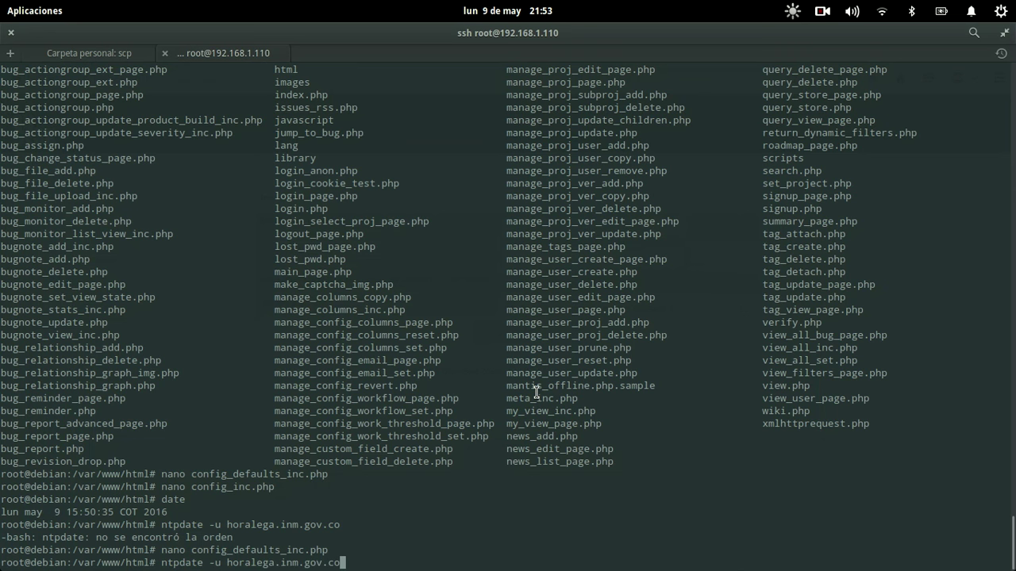
Open config_inc.php in nano, change $g_allow_signup = ON to OFF, and save it
{"action": "key", "text": "Return"}
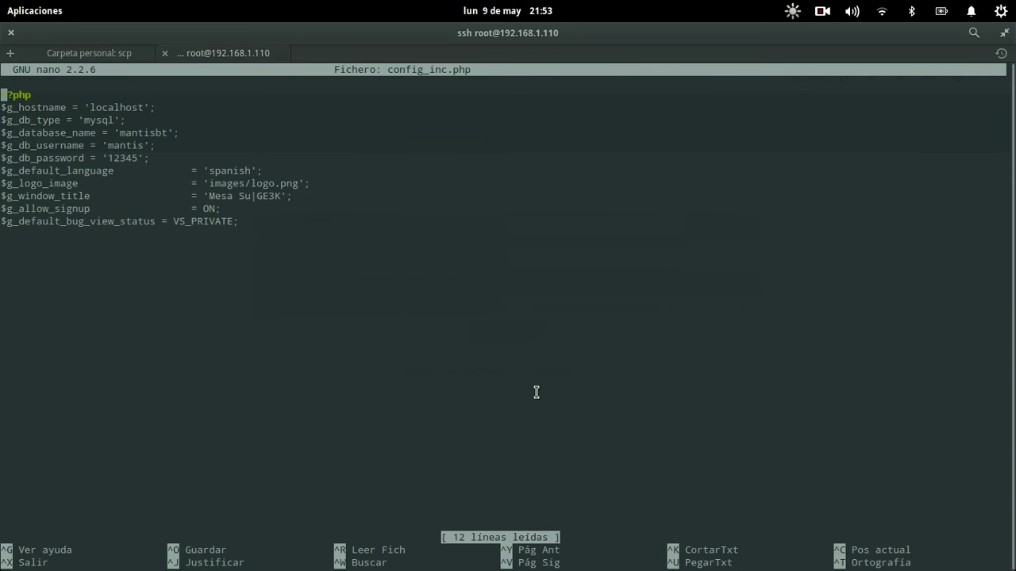
{"action": "key", "text": "Down"}
{"action": "key", "text": "Down"}
{"action": "key", "text": "Down"}
{"action": "key", "text": "Down"}
{"action": "key", "text": "Down"}
{"action": "key", "text": "Down"}
{"action": "key", "text": "Down"}
{"action": "key", "text": "Down"}
{"action": "key", "text": "Down"}
{"action": "key", "text": "Down"}
{"action": "key", "text": "Down"}
{"action": "key", "text": "Up"}
{"action": "key", "text": "End"}
{"action": "key", "text": "BackSpace"}
{"action": "key", "text": "BackSpace"}
{"action": "type", "text": "FF"}
{"action": "key", "text": "ctrl+o"}
{"action": "key", "text": "Return"}
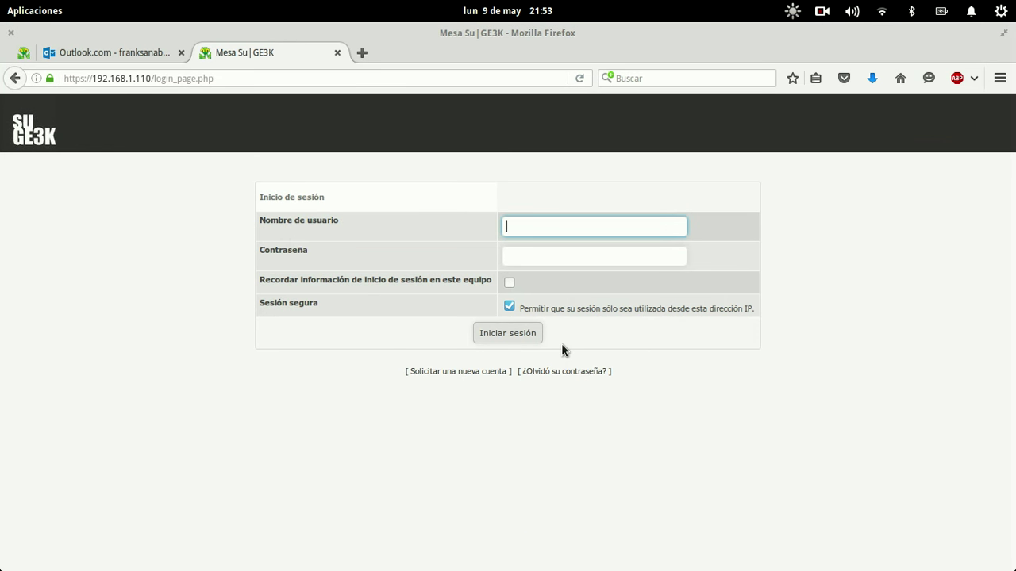
Log in as the administrator account, fixing the mistyped username after the first attempt fails
{"action": "type", "text": "adminis"}
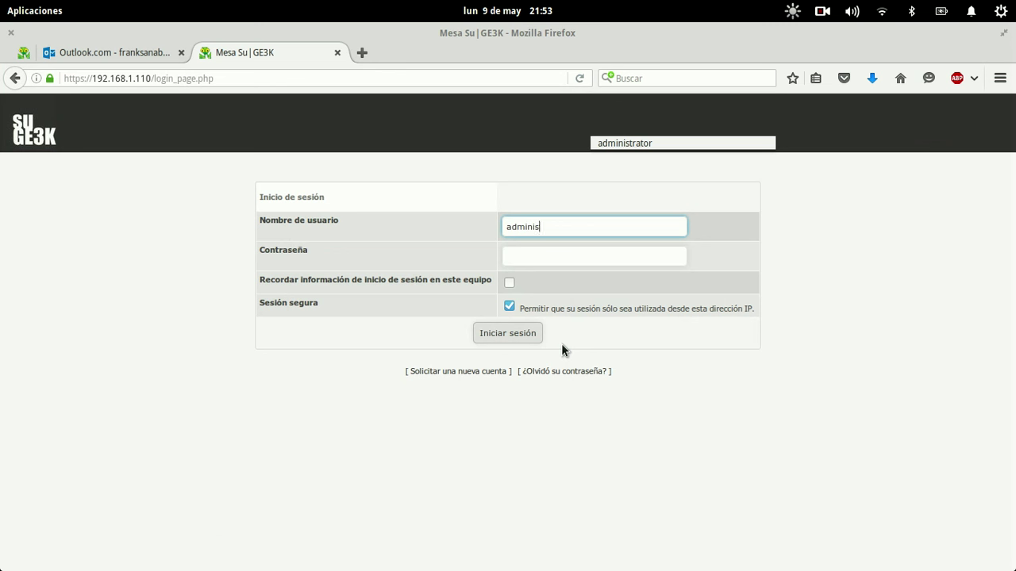
{"action": "type", "text": "trador"}
{"action": "key", "text": "Tab"}
{"action": "type", "text": "••"}
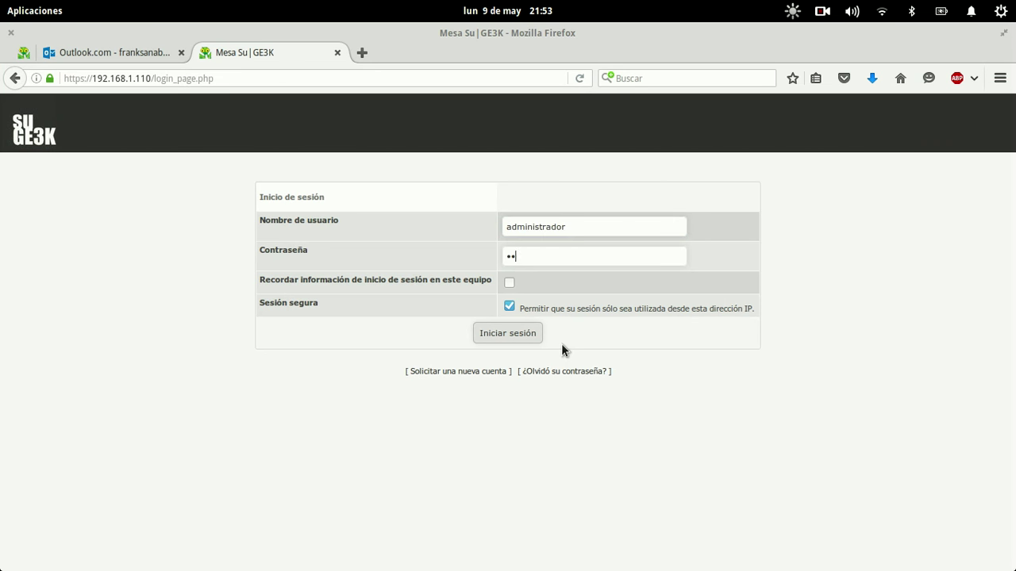
{"action": "type", "text": "•••••••"}
{"action": "key", "text": "Return"}
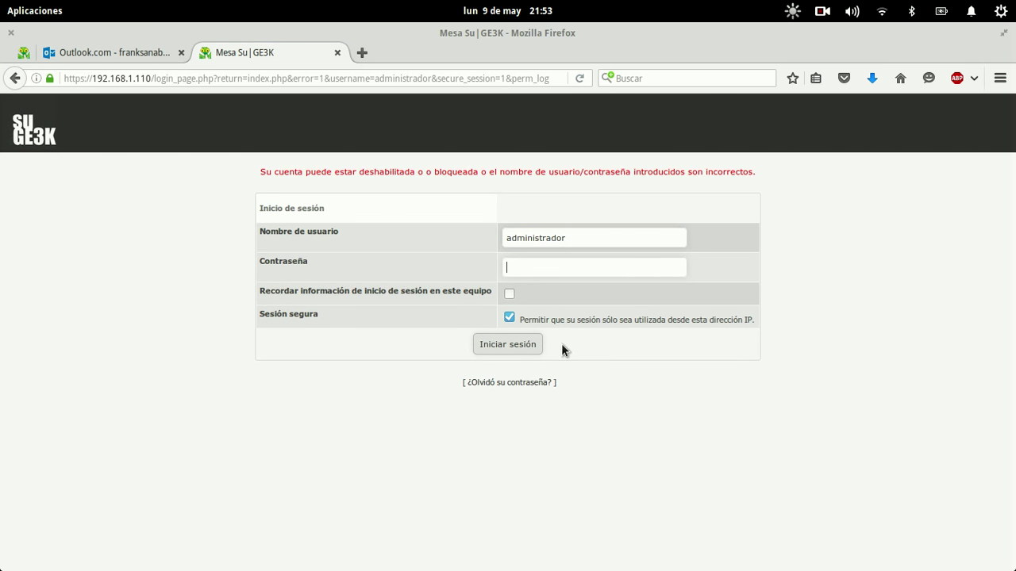
{"action": "type", "text": "•••••••••"}
{"action": "key", "text": "shift+Tab"}
{"action": "key", "text": "BackSpace"}
{"action": "key", "text": "BackSpace"}
{"action": "key", "text": "BackSpace"}
{"action": "type", "text": "tor"}
{"action": "key", "text": "Return"}
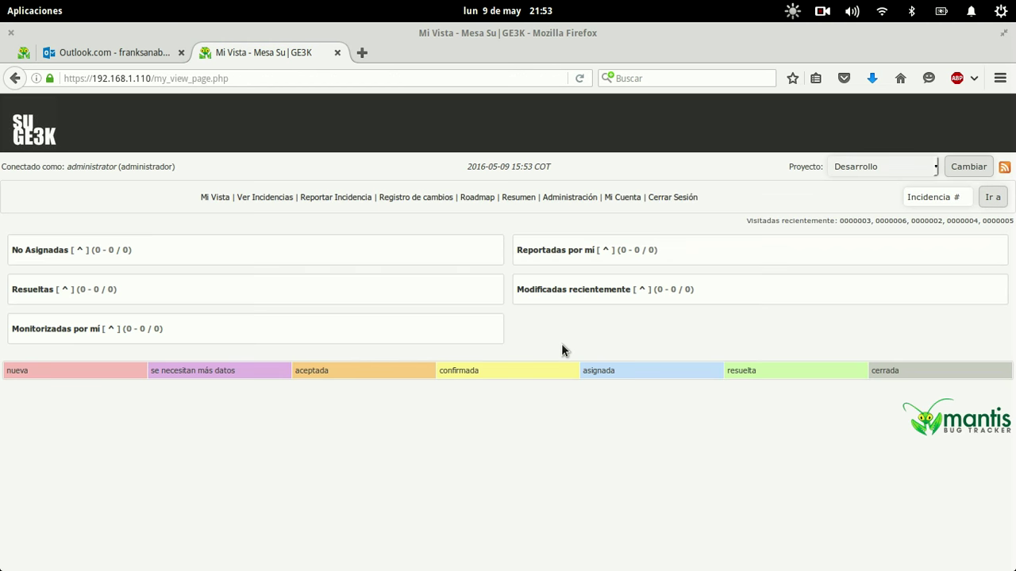
Open Administrar Usuarios and filter to never-used accounts with disabled accounts shown
{"action": "left_click", "coordinate": [568, 197]}
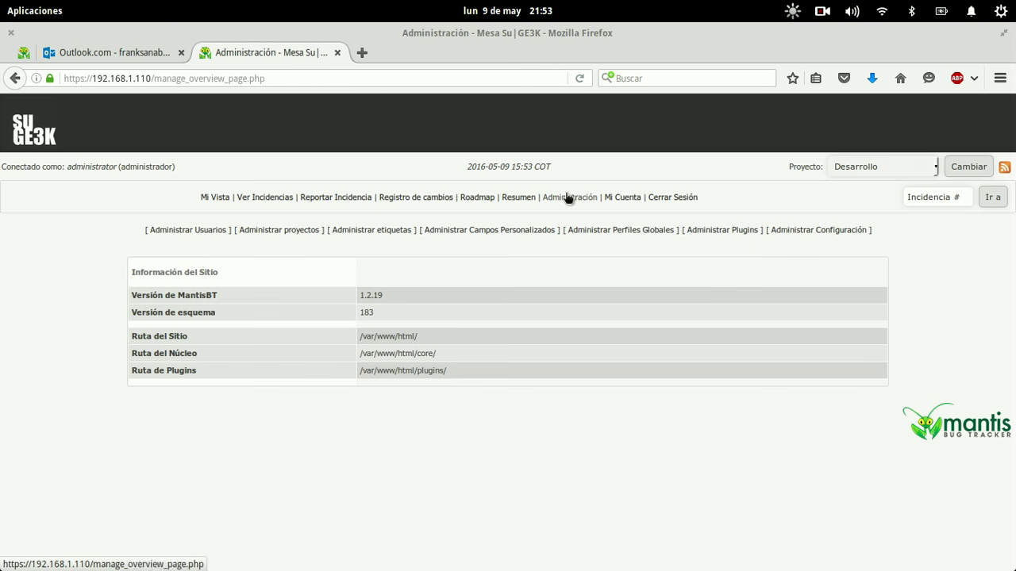
{"action": "left_click", "coordinate": [204, 230]}
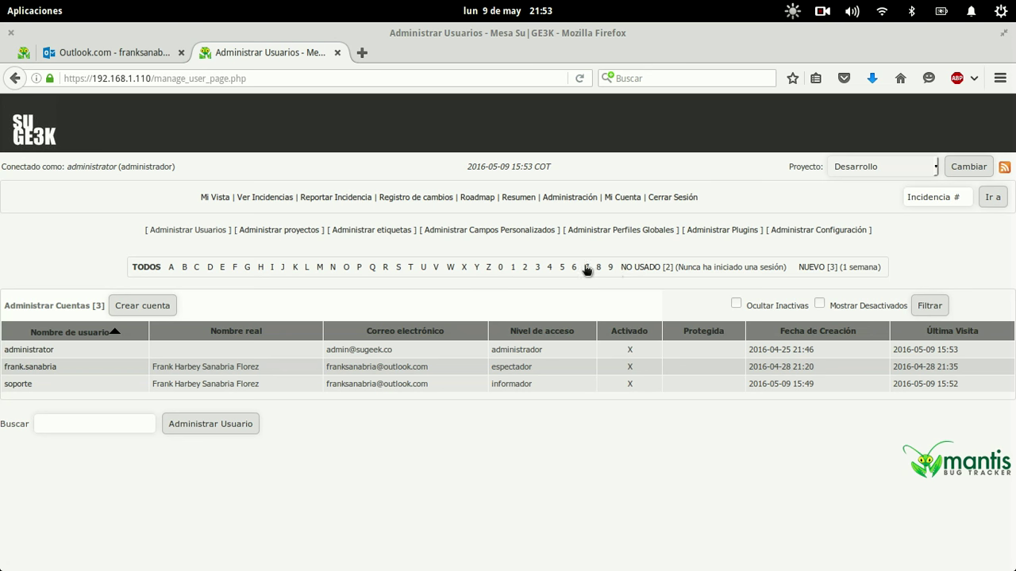
{"action": "left_click", "coordinate": [642, 270]}
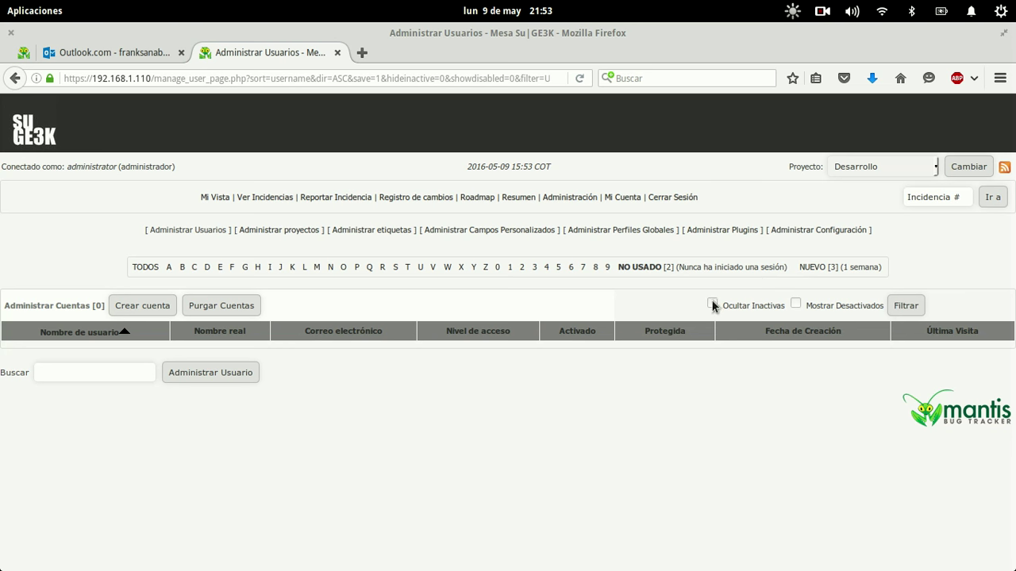
{"action": "left_click", "coordinate": [795, 303]}
{"action": "left_click", "coordinate": [903, 307]}
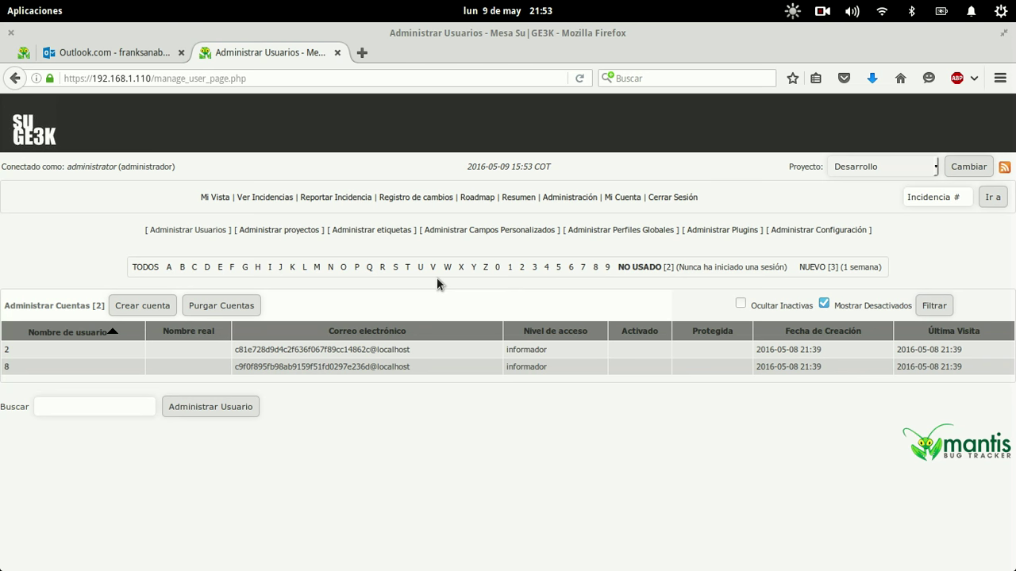
Try Purgar Cuentas, then hide disabled accounts and refilter the list
{"action": "left_click", "coordinate": [213, 309]}
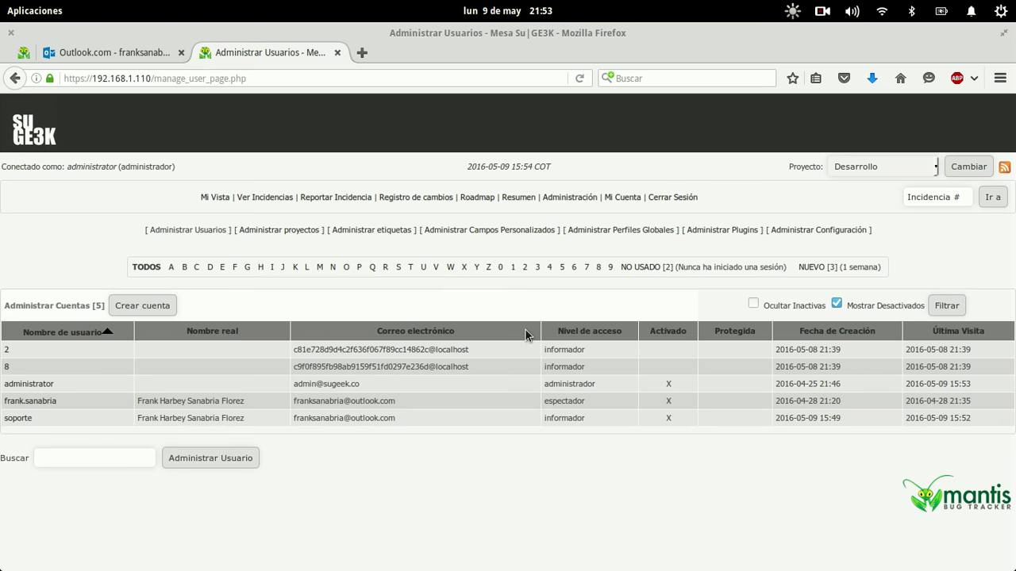
{"action": "left_click", "coordinate": [836, 303]}
{"action": "left_click", "coordinate": [946, 306]}
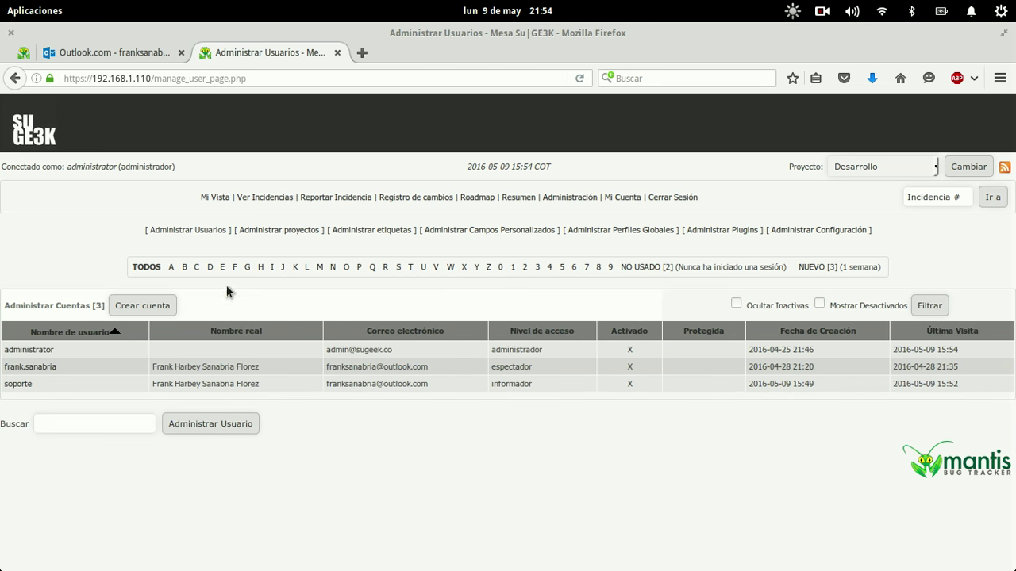
{"action": "double_click", "coordinate": [212, 385]}
Create user soporte2 with its real name, e-mail and espectador access level
{"action": "left_click", "coordinate": [158, 307]}
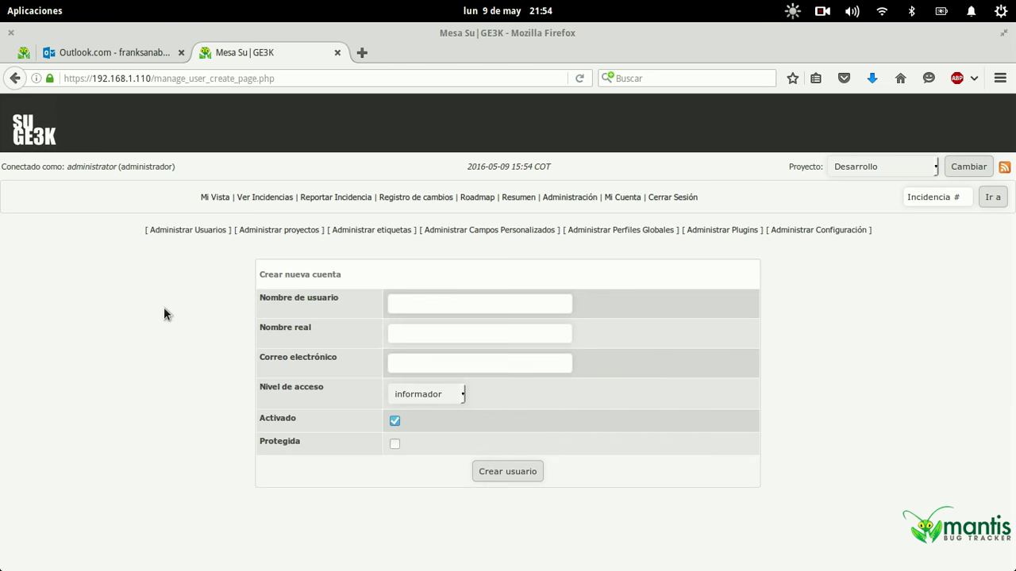
{"action": "left_click", "coordinate": [446, 304]}
{"action": "type", "text": "soporte"}
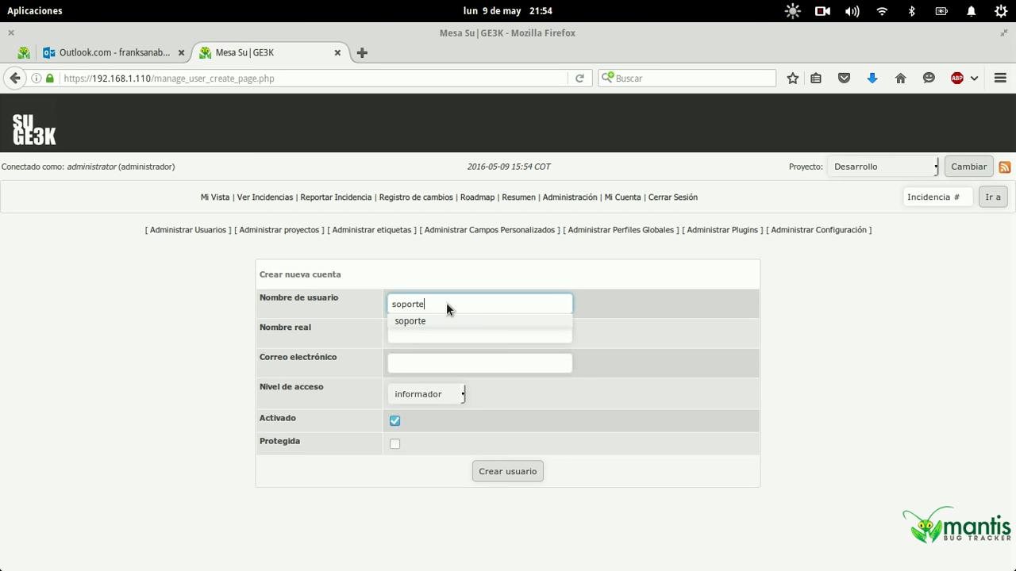
{"action": "type", "text": "2"}
{"action": "key", "text": "Tab"}
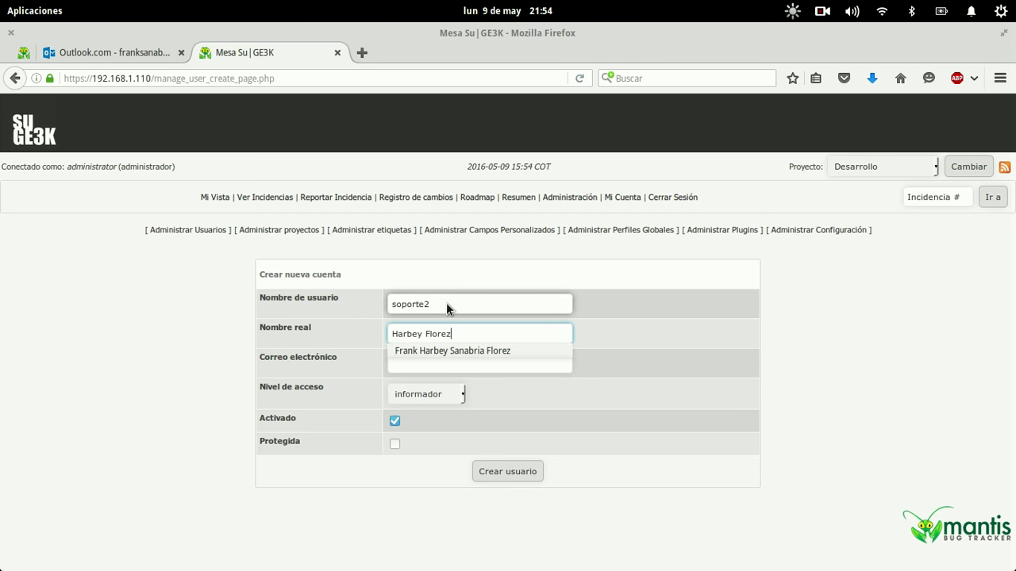
{"action": "key", "text": "Tab"}
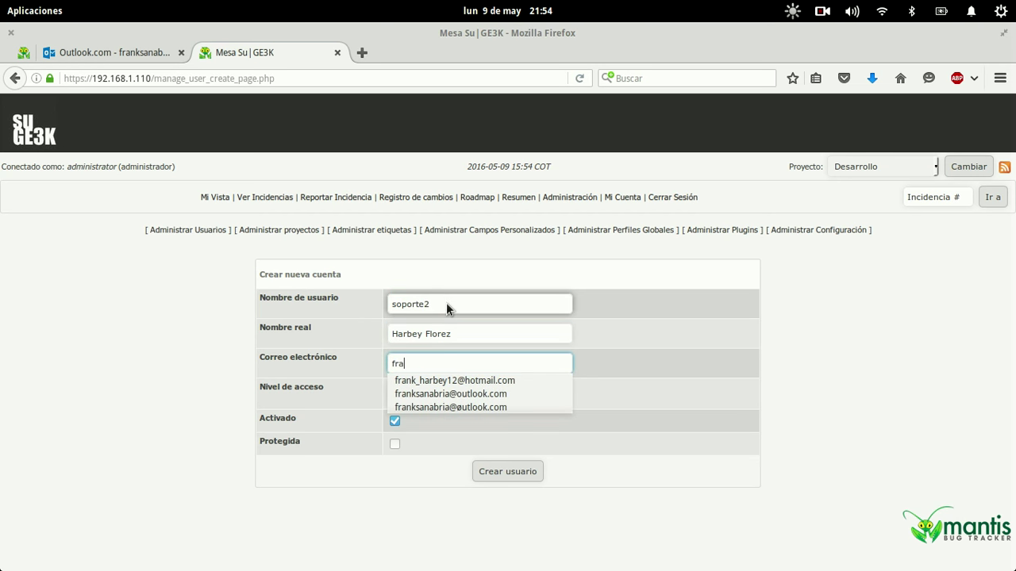
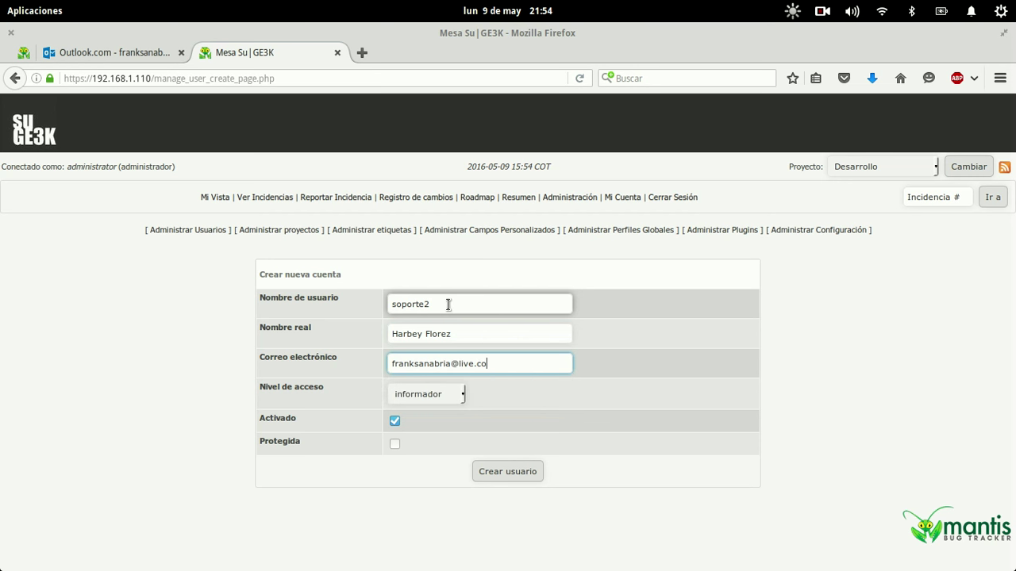
{"action": "key", "text": "Tab"}
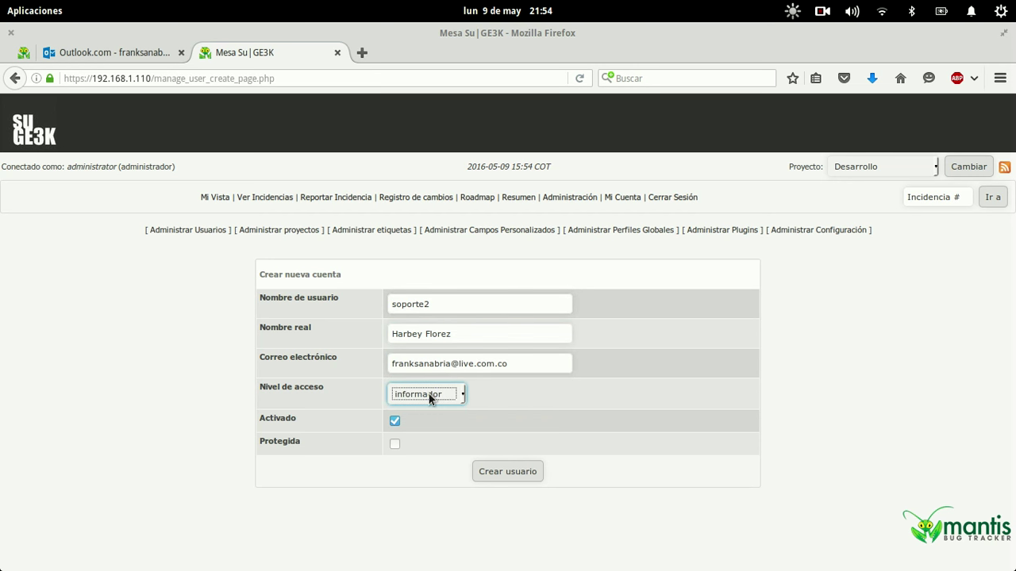
{"action": "left_click", "coordinate": [429, 393]}
{"action": "left_click", "coordinate": [426, 412]}
{"action": "left_click", "coordinate": [351, 412]}
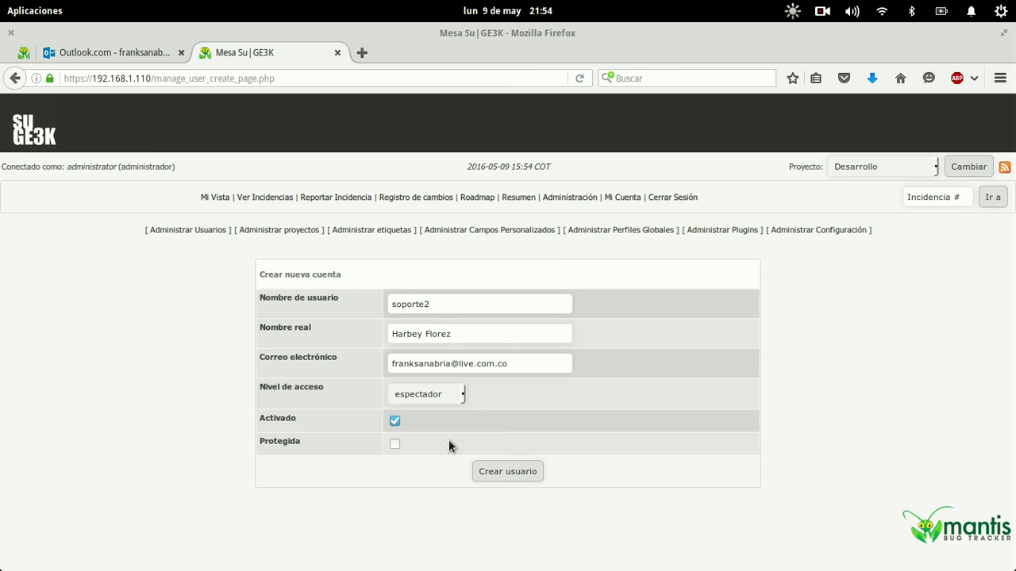
{"action": "left_click", "coordinate": [489, 473]}
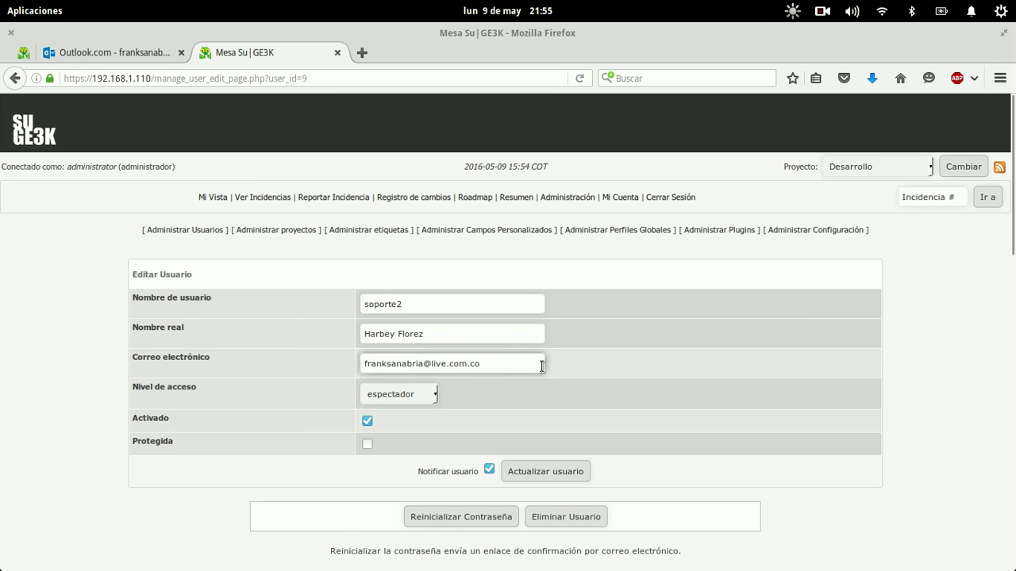
Read soporte2's 09:54 registration e-mail in Outlook.com, then return to its MantisBT edit page
{"action": "left_click", "coordinate": [91, 45]}
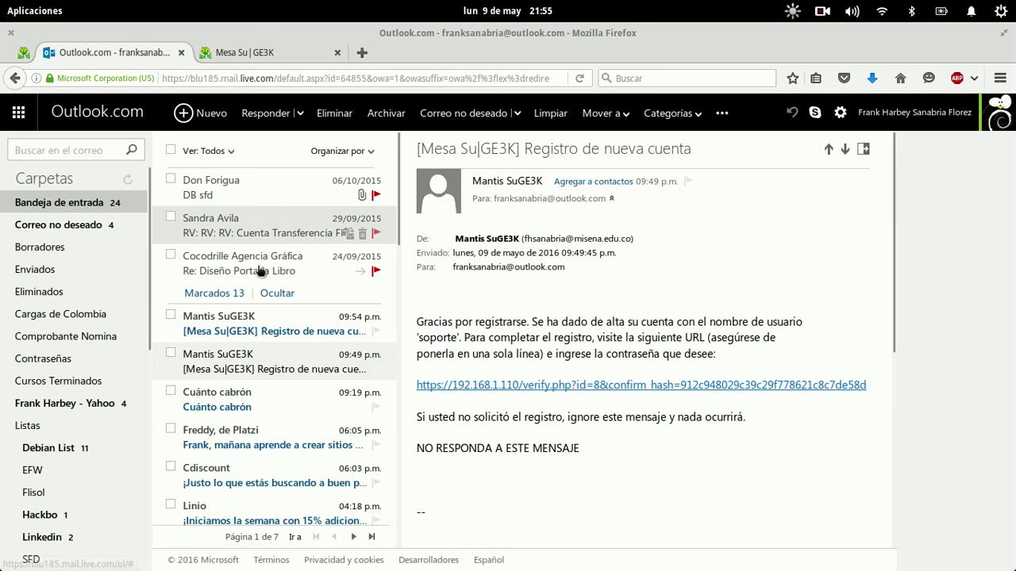
{"action": "left_click", "coordinate": [274, 332]}
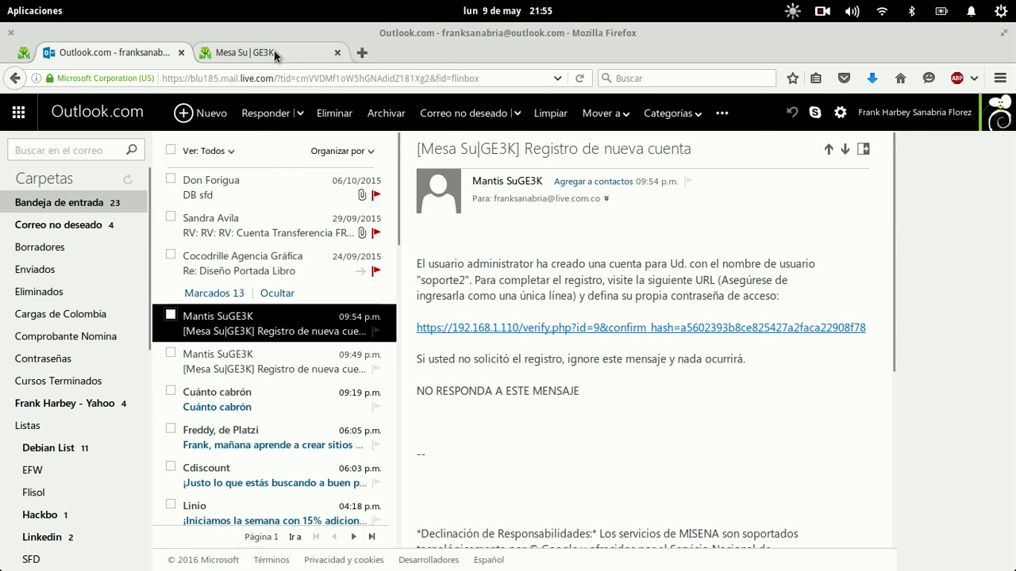
{"action": "left_click", "coordinate": [238, 52]}
{"action": "scroll", "coordinate": [572, 333], "scroll_direction": "down", "scroll_amount": 5}
{"action": "scroll", "coordinate": [571, 333], "scroll_direction": "down", "scroll_amount": 3}
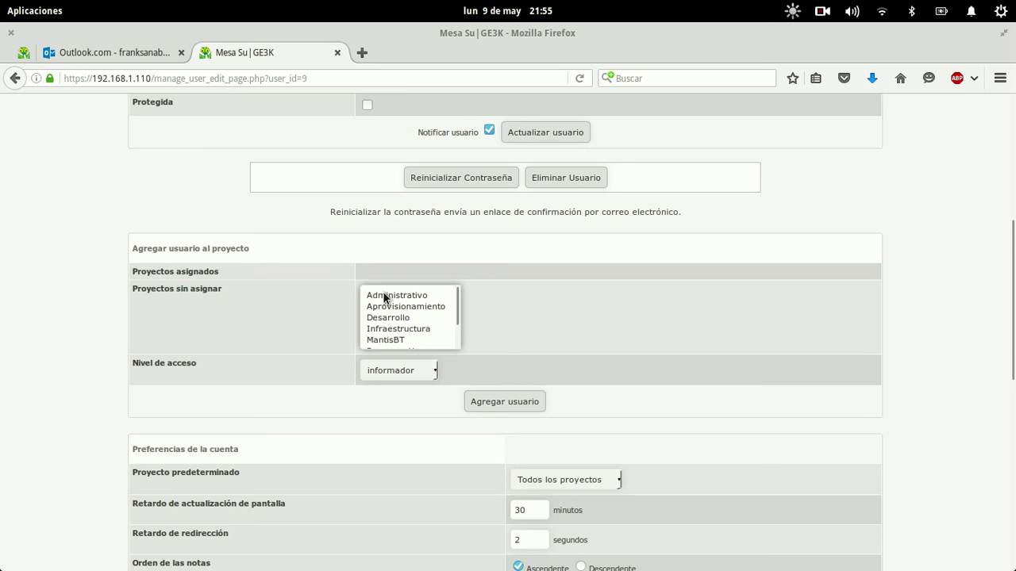
Look over the access level and default project choices without changing them
{"action": "left_click", "coordinate": [398, 371]}
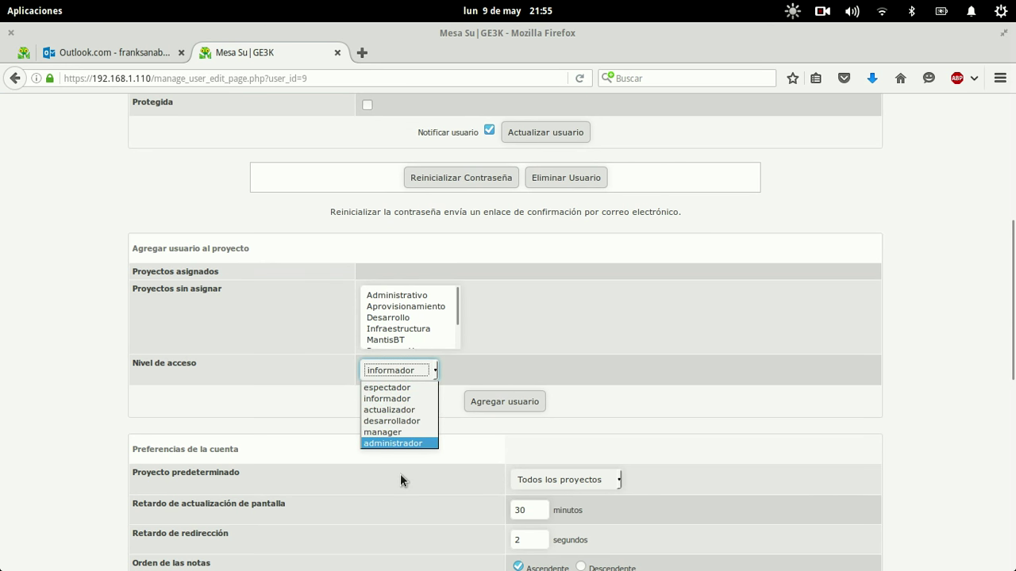
{"action": "left_click", "coordinate": [518, 326]}
{"action": "scroll", "coordinate": [517, 325], "scroll_direction": "down", "scroll_amount": 4}
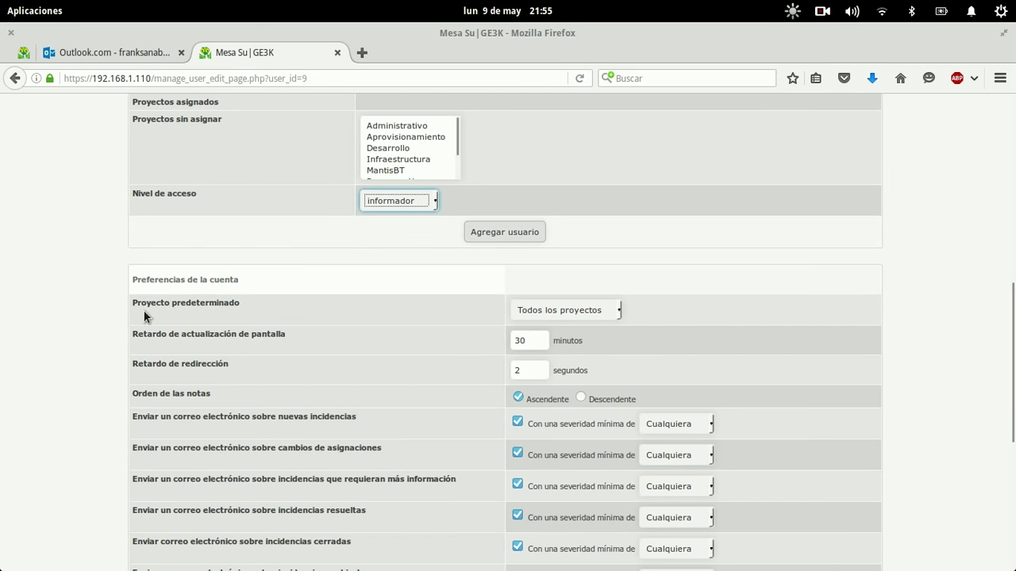
{"action": "left_click", "coordinate": [529, 310]}
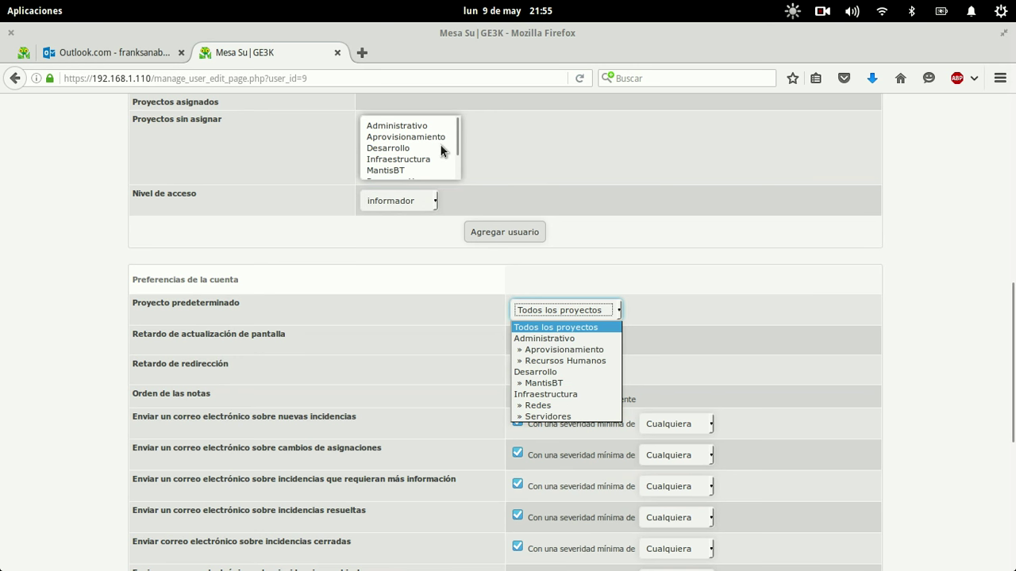
{"action": "left_click", "coordinate": [474, 157]}
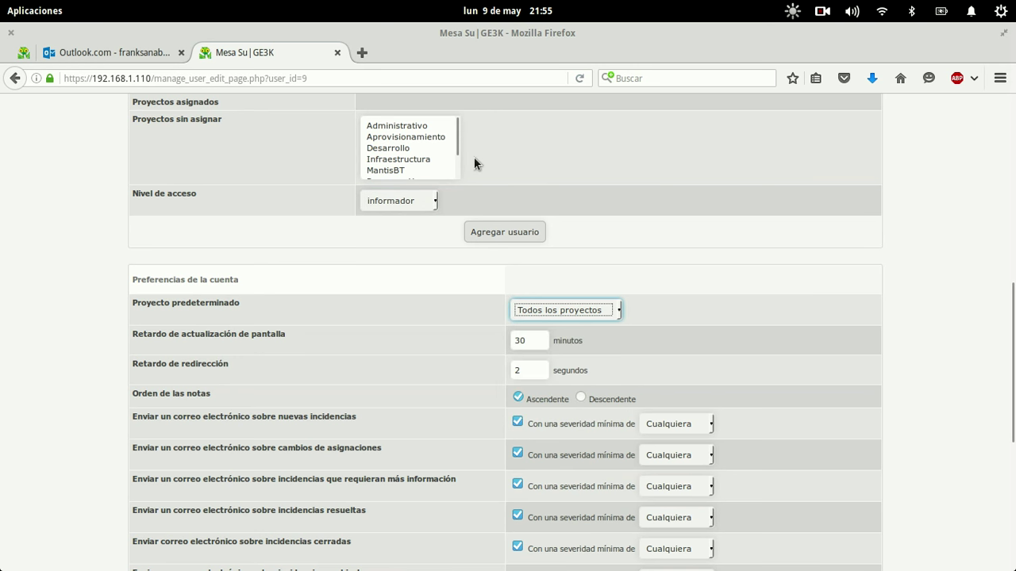
{"action": "scroll", "coordinate": [412, 167], "scroll_direction": "down", "scroll_amount": 2}
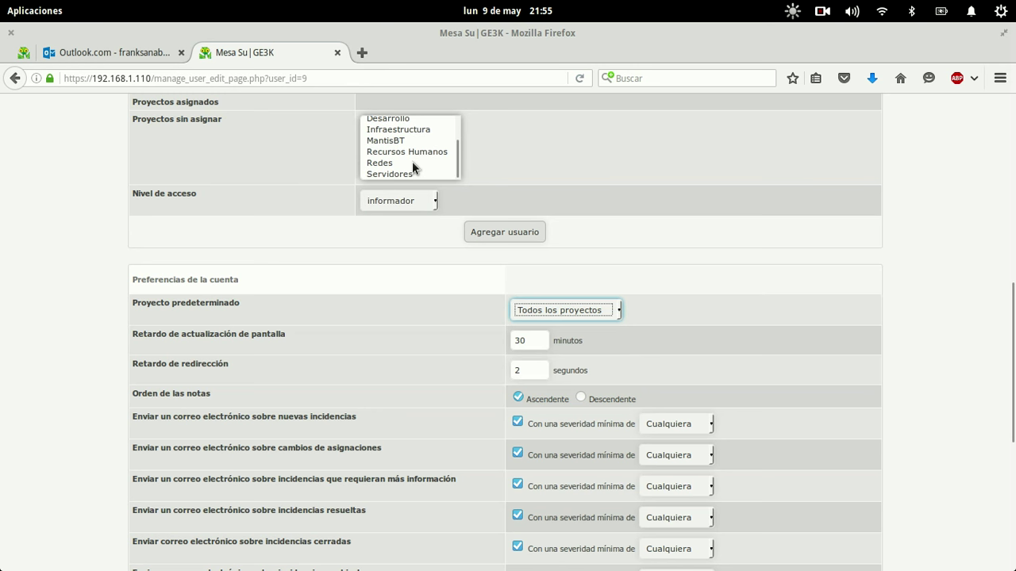
{"action": "scroll", "coordinate": [411, 167], "scroll_direction": "up", "scroll_amount": 2}
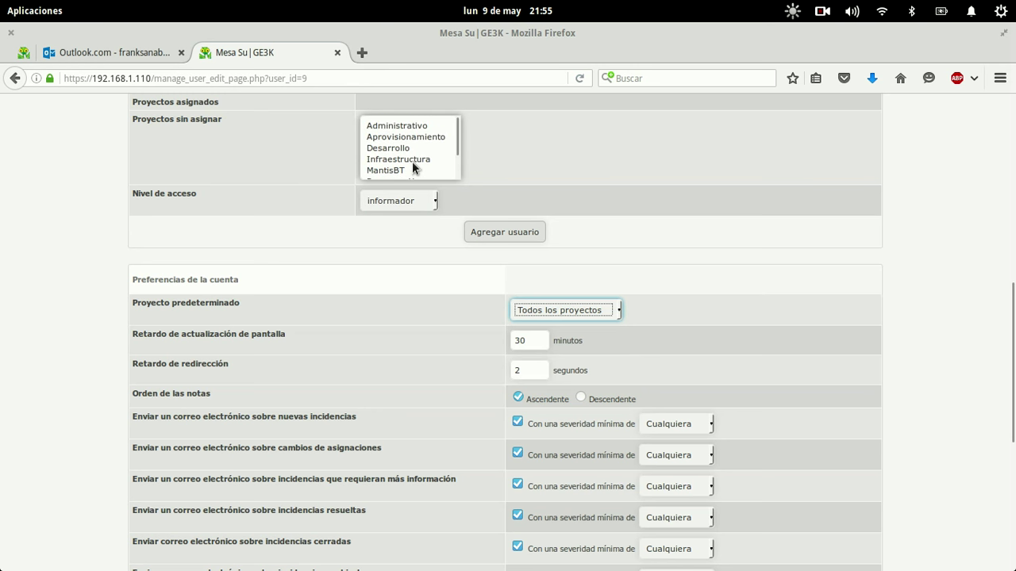
Add soporte2 to Aprovisionamiento with desarrollador access and check the new assignment line
{"action": "left_click", "coordinate": [420, 140]}
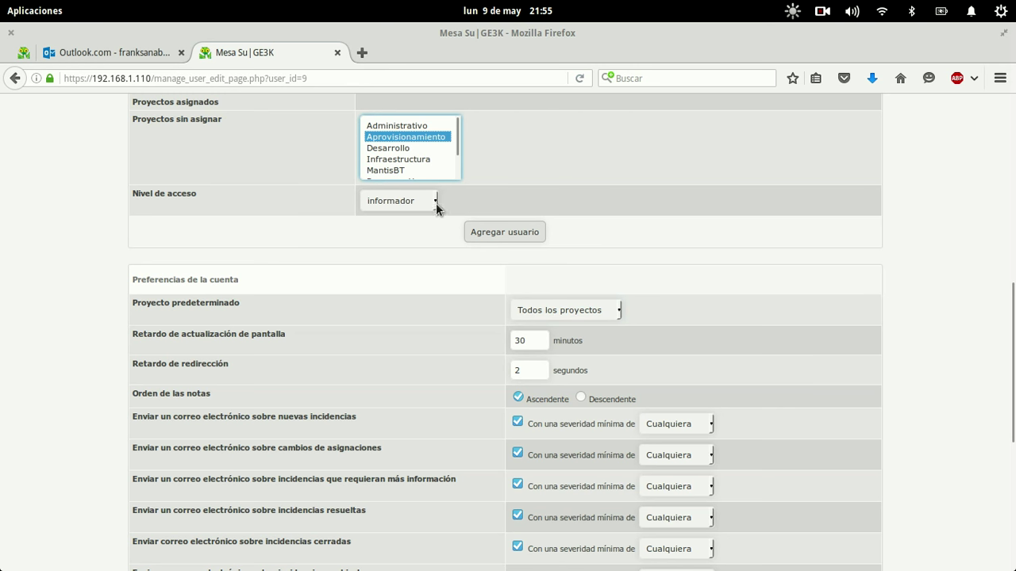
{"action": "left_click", "coordinate": [394, 200]}
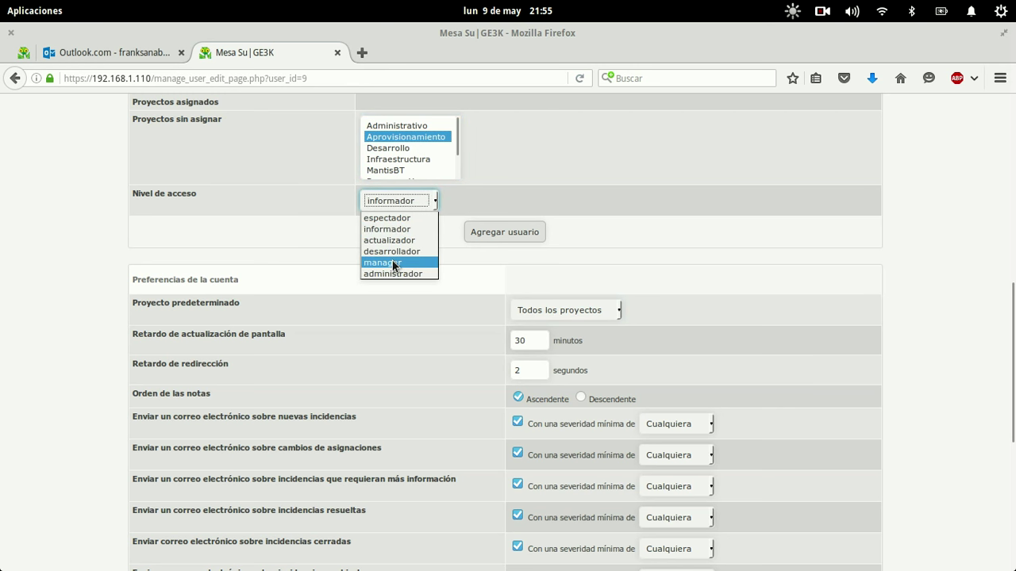
{"action": "left_click", "coordinate": [392, 261]}
{"action": "left_click", "coordinate": [420, 201]}
{"action": "left_click", "coordinate": [401, 250]}
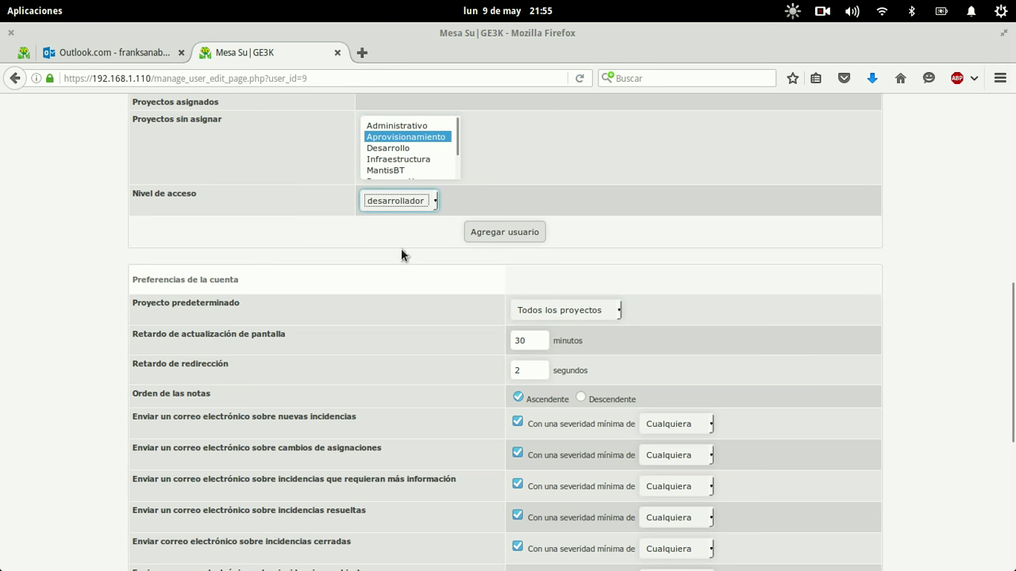
{"action": "left_click", "coordinate": [334, 202]}
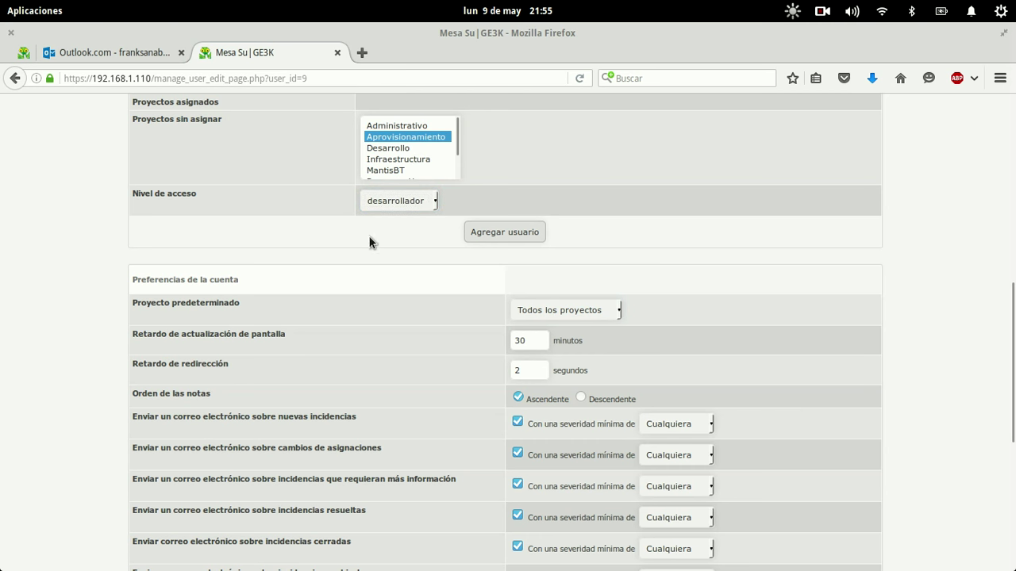
{"action": "left_click", "coordinate": [531, 236]}
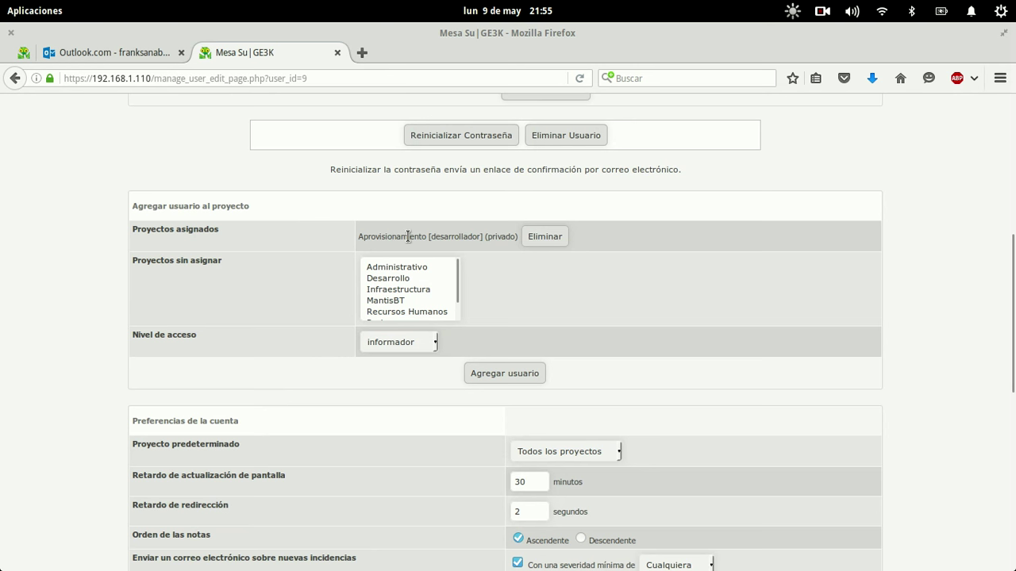
{"action": "left_click_drag", "start_coordinate": [408, 237], "coordinate": [472, 236]}
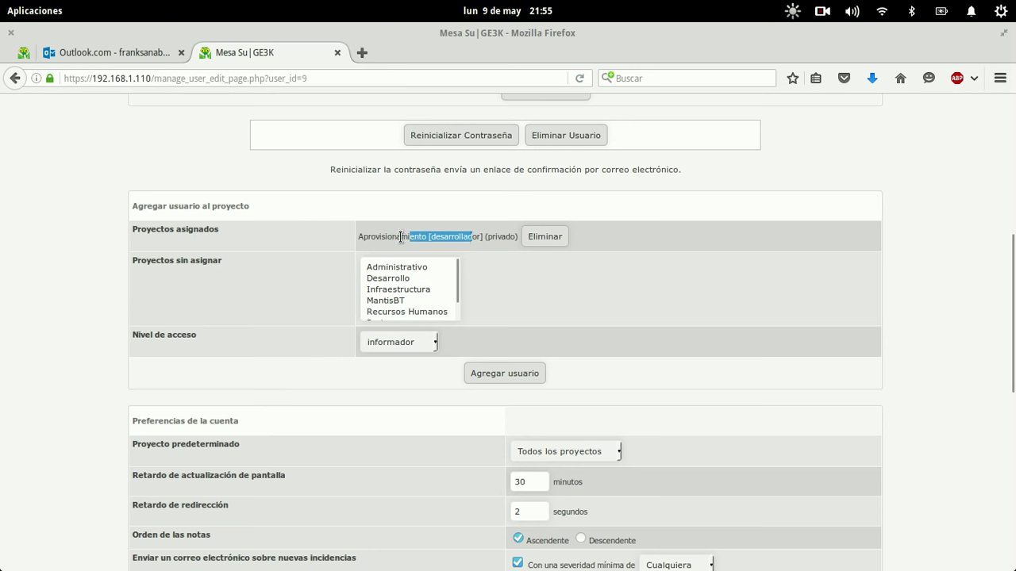
{"action": "double_click", "coordinate": [400, 238]}
{"action": "triple_click", "coordinate": [399, 237]}
{"action": "left_click", "coordinate": [400, 236]}
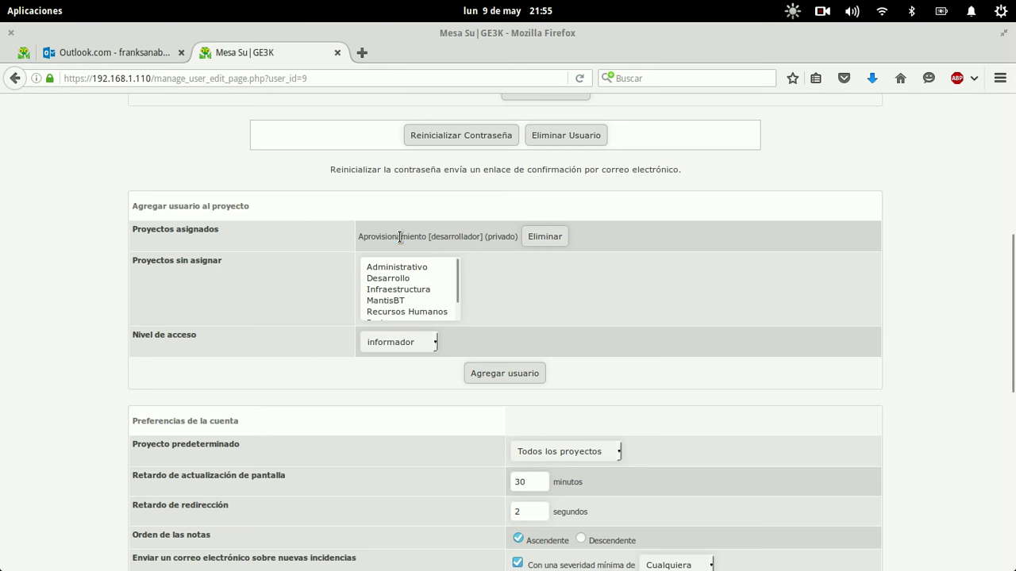
{"action": "scroll", "coordinate": [594, 293], "scroll_direction": "down", "scroll_amount": 5}
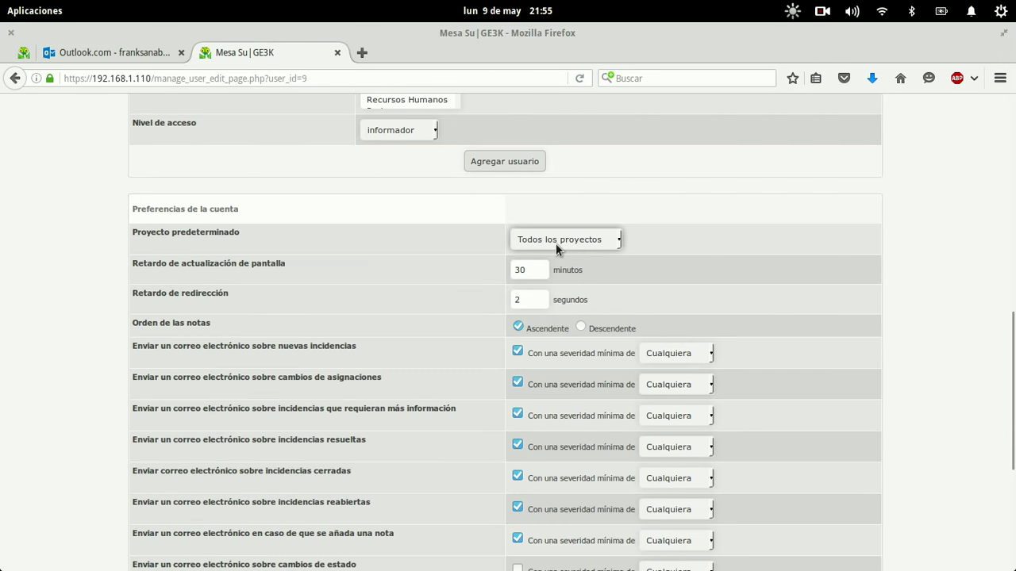
Make Aprovisionamiento the default project and change the refresh delay from 30 to 5
{"action": "left_click", "coordinate": [555, 243]}
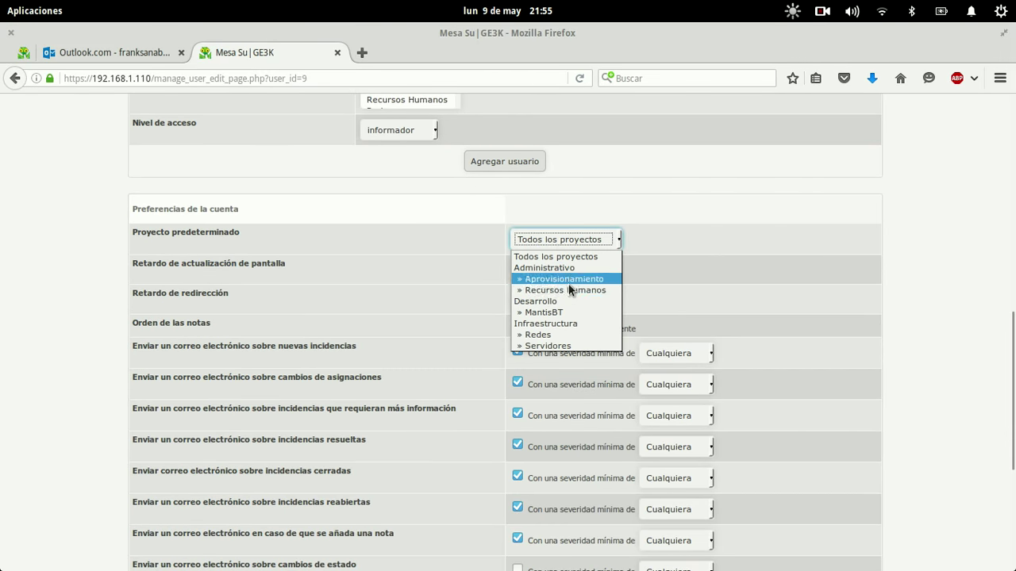
{"action": "left_click", "coordinate": [565, 279]}
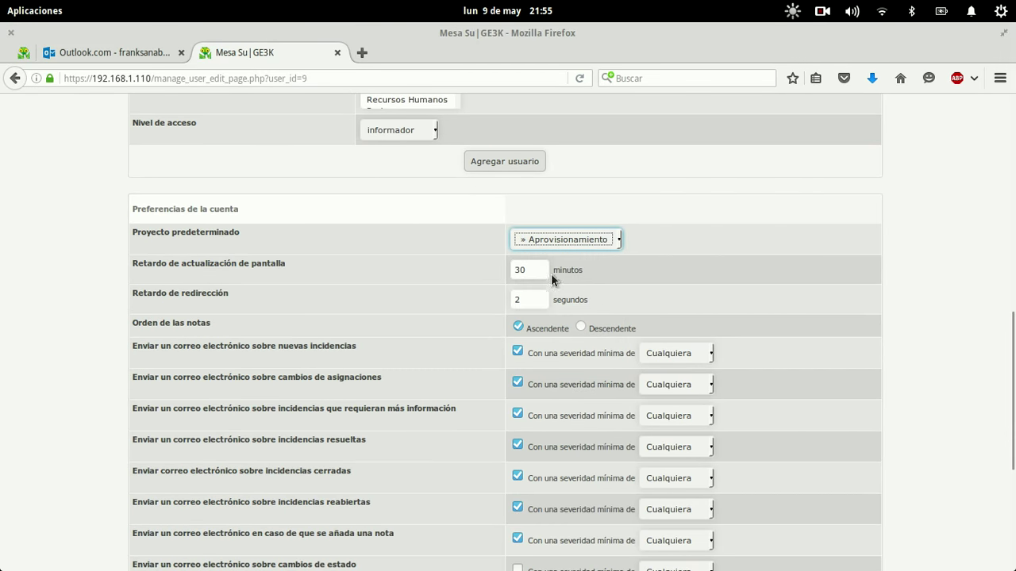
{"action": "left_click", "coordinate": [543, 274]}
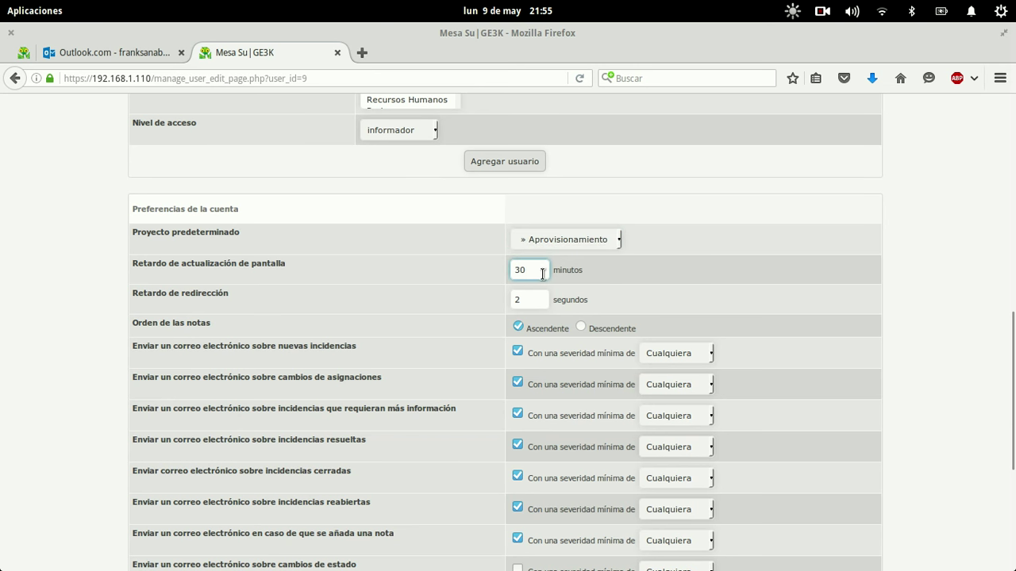
{"action": "left_click_drag", "start_coordinate": [543, 274], "coordinate": [458, 267]}
{"action": "type", "text": "5"}
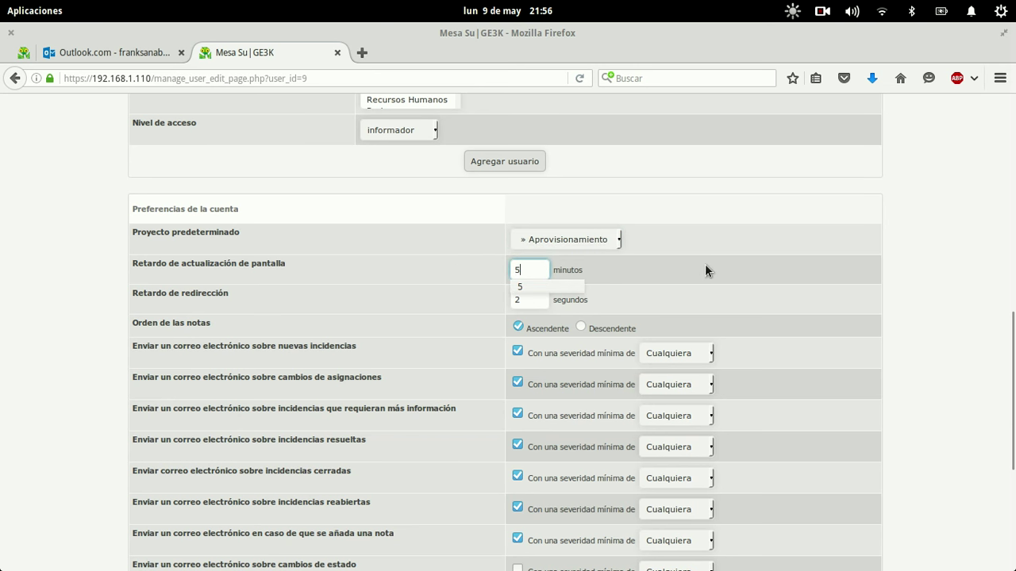
{"action": "left_click", "coordinate": [705, 266]}
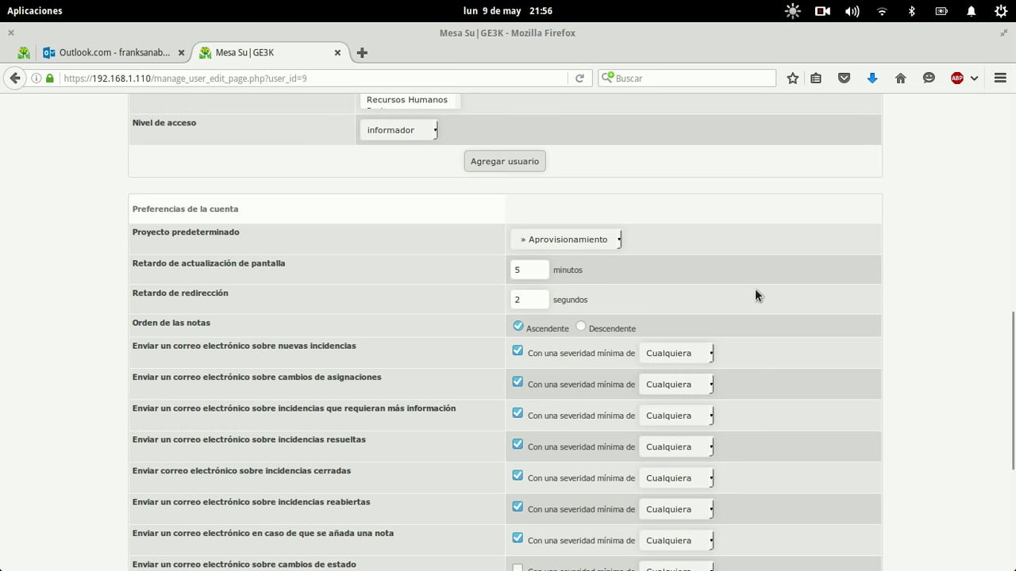
Review the new-issue e-mail severity options and save the account preferences
{"action": "scroll", "coordinate": [755, 290], "scroll_direction": "down", "scroll_amount": 3}
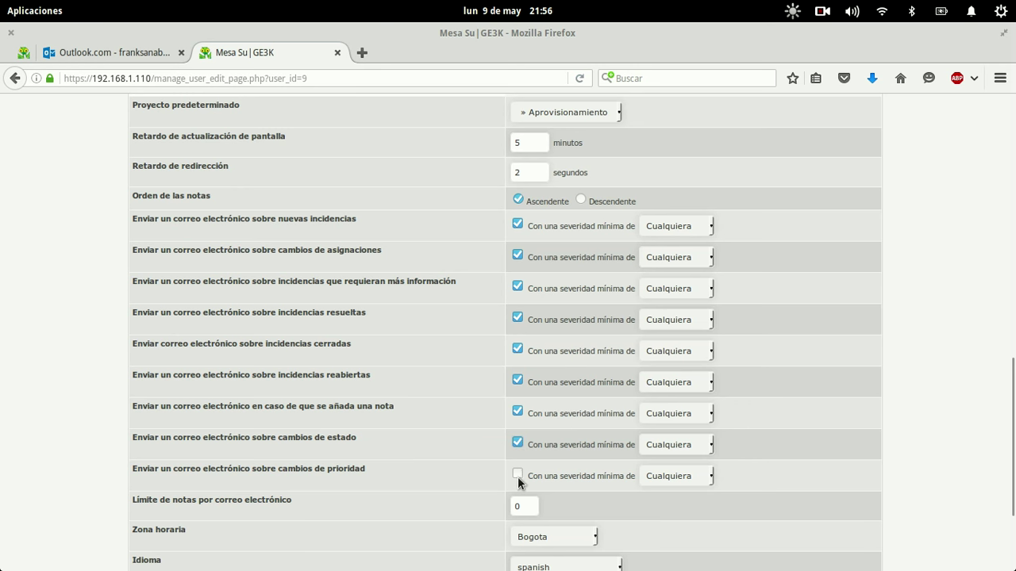
{"action": "left_click", "coordinate": [671, 226]}
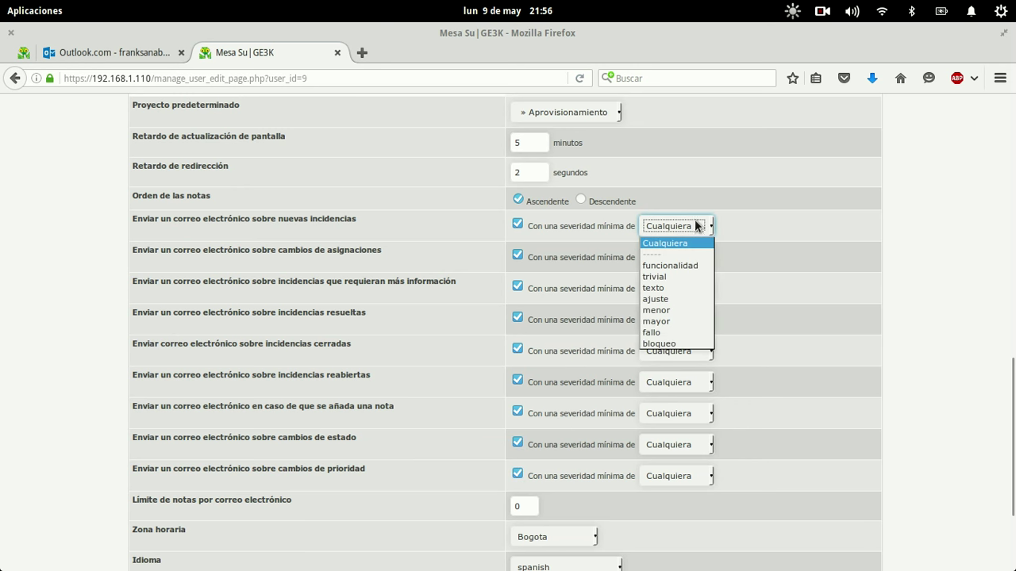
{"action": "scroll", "coordinate": [790, 251], "scroll_direction": "down", "scroll_amount": 3}
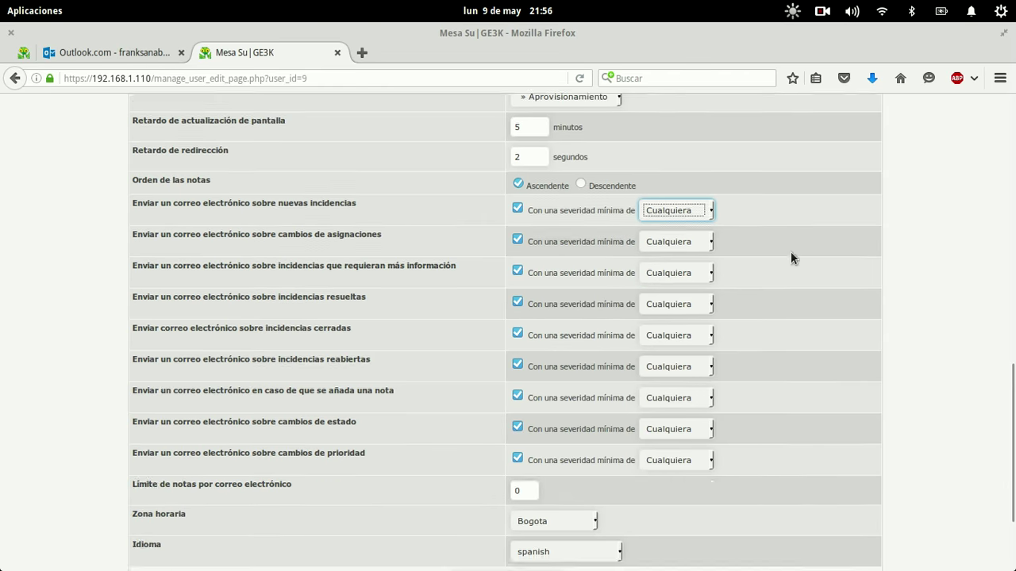
{"action": "scroll", "coordinate": [790, 252], "scroll_direction": "up", "scroll_amount": 7}
{"action": "scroll", "coordinate": [790, 253], "scroll_direction": "up", "scroll_amount": 5}
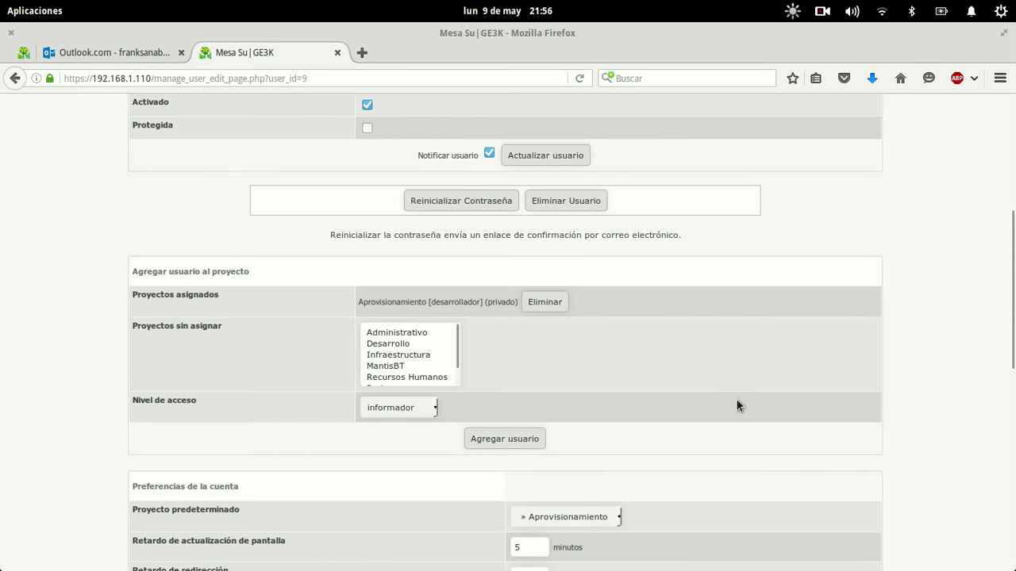
{"action": "scroll", "coordinate": [735, 398], "scroll_direction": "down", "scroll_amount": 8}
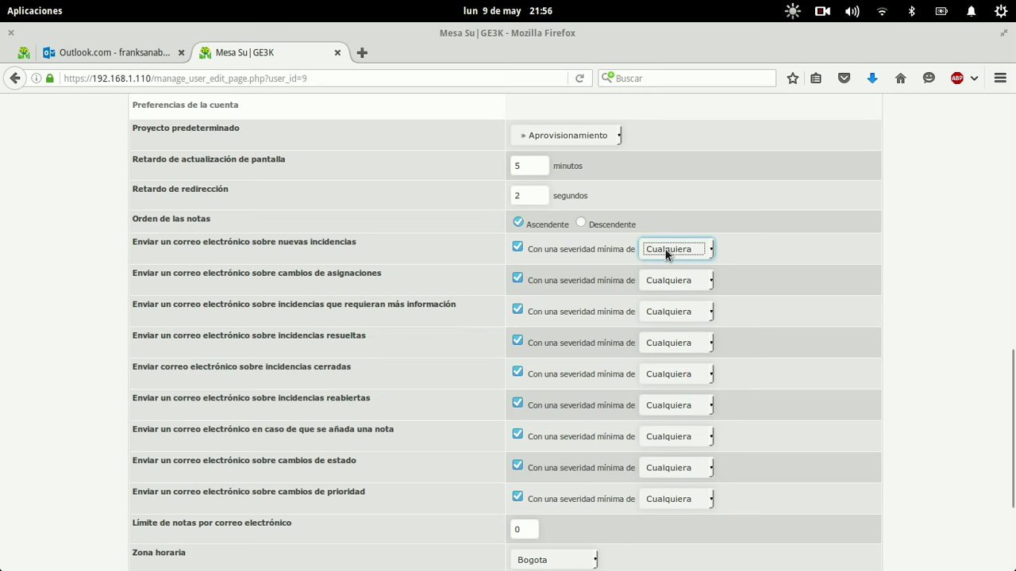
{"action": "left_click", "coordinate": [665, 249]}
{"action": "scroll", "coordinate": [758, 249], "scroll_direction": "down", "scroll_amount": 4}
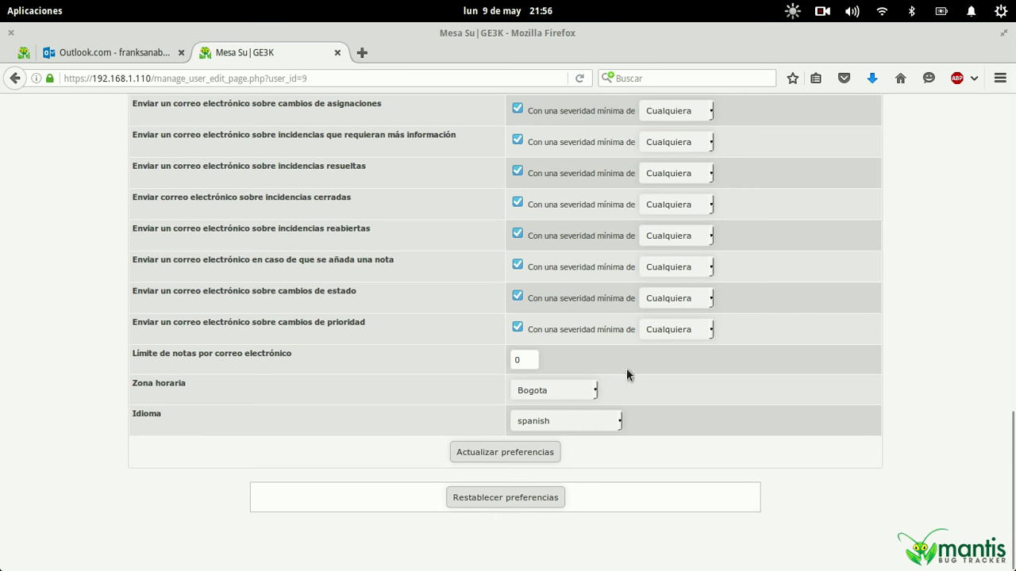
{"action": "left_click", "coordinate": [502, 450]}
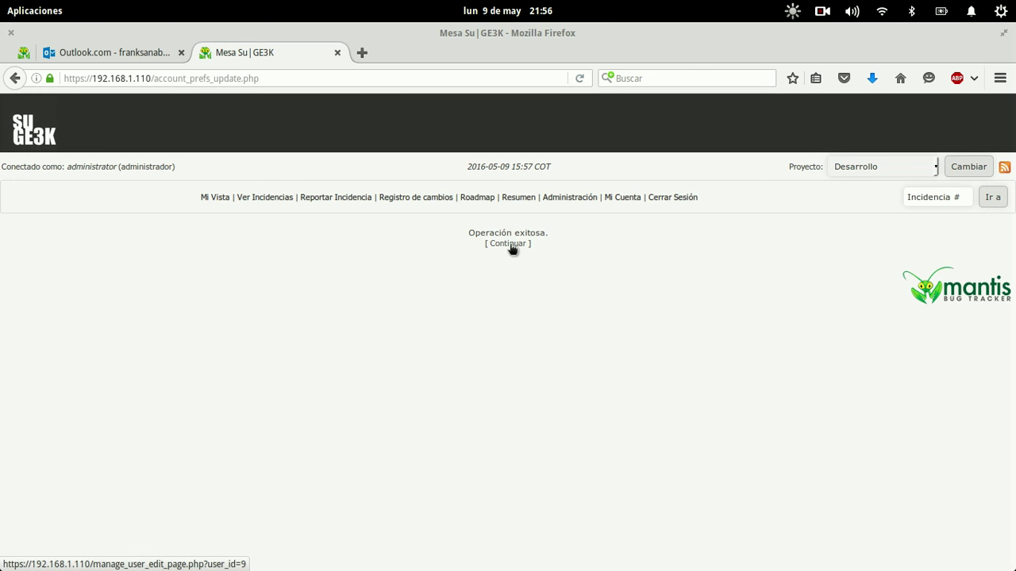
Open the user accounts list and briefly toggle the show-disabled option
{"action": "left_click", "coordinate": [512, 244]}
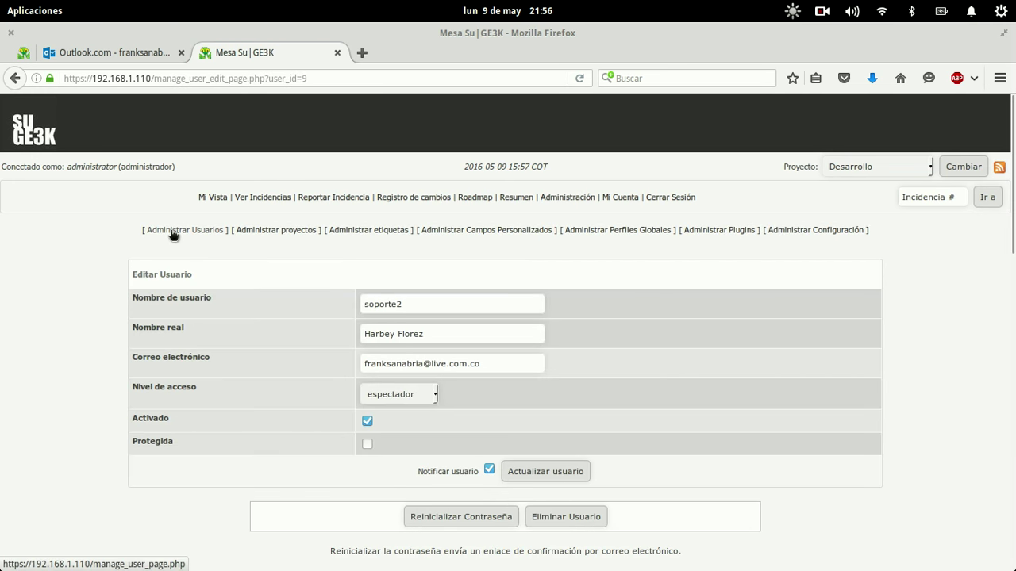
{"action": "left_click", "coordinate": [171, 230]}
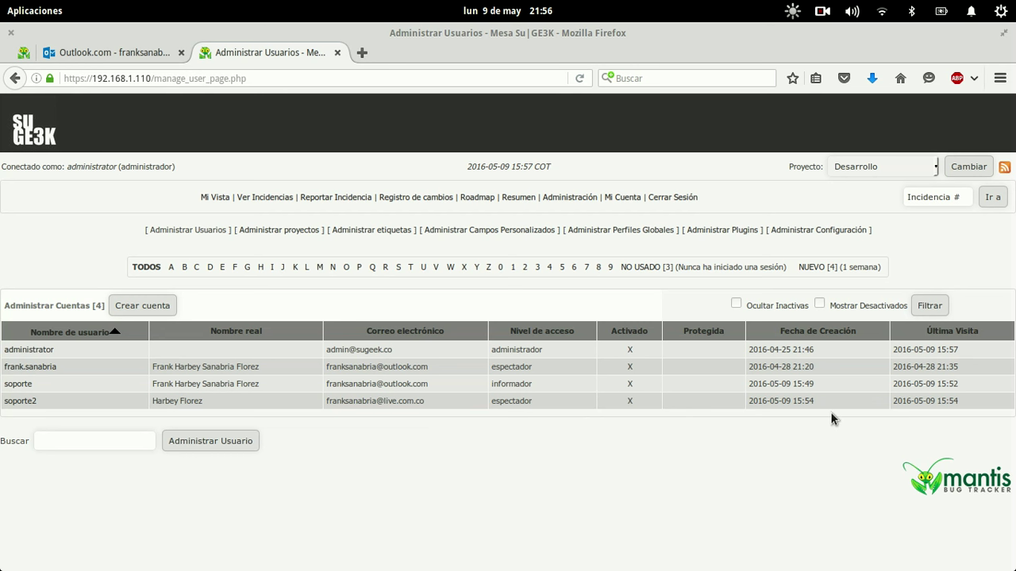
{"action": "left_click_drag", "start_coordinate": [966, 405], "coordinate": [892, 406]}
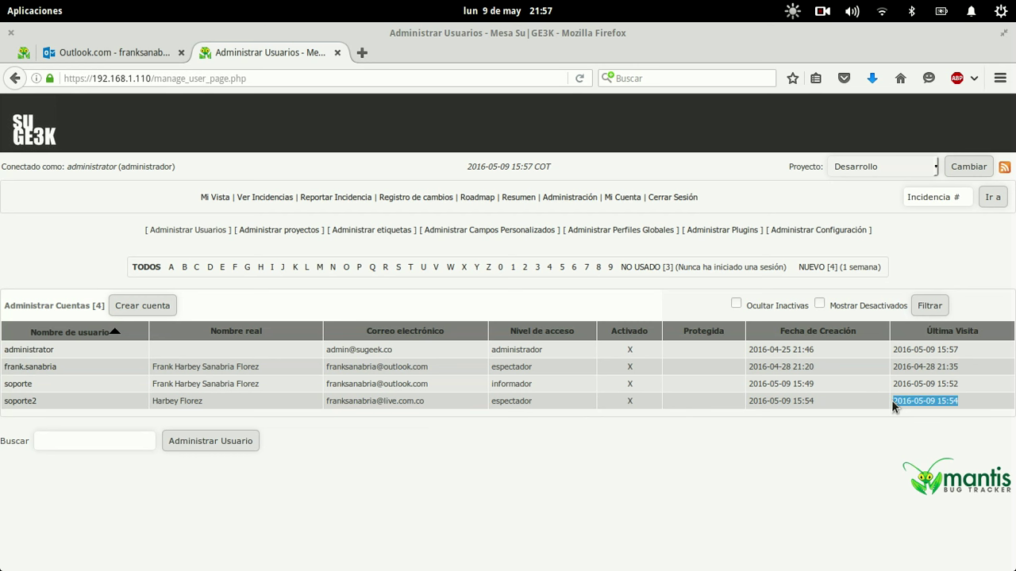
{"action": "left_click", "coordinate": [819, 305]}
{"action": "left_click", "coordinate": [819, 307]}
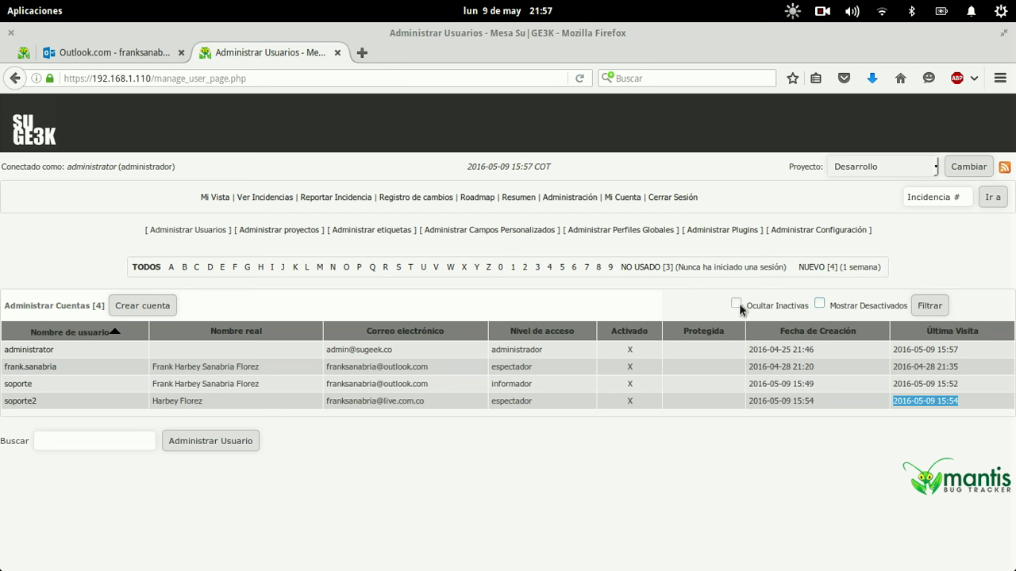
{"action": "left_click", "coordinate": [941, 306]}
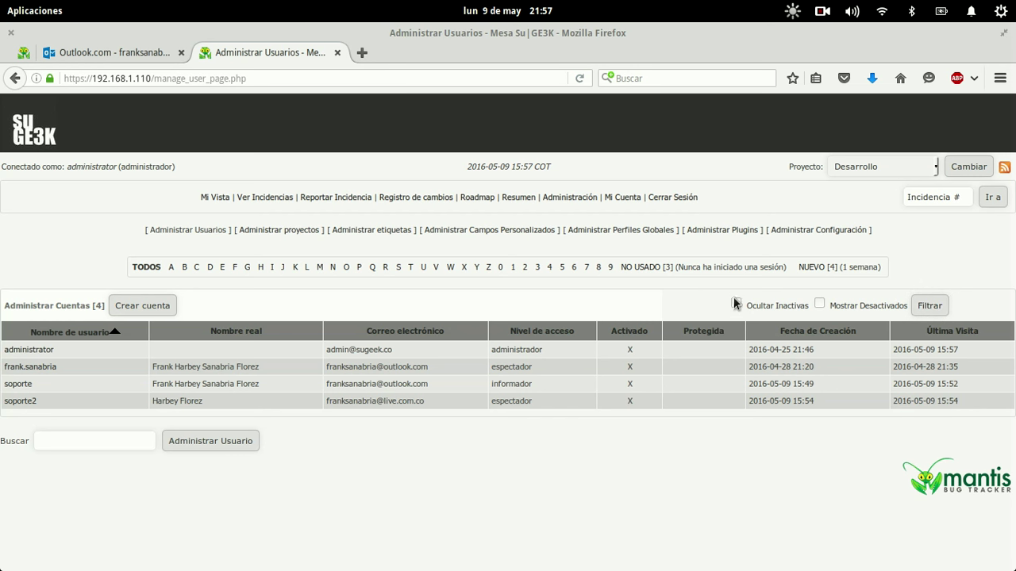
Filter the list with Ocultar Inactivas, review soporte2's dates, then untick the checkbox
{"action": "left_click", "coordinate": [734, 304]}
{"action": "left_click", "coordinate": [943, 311]}
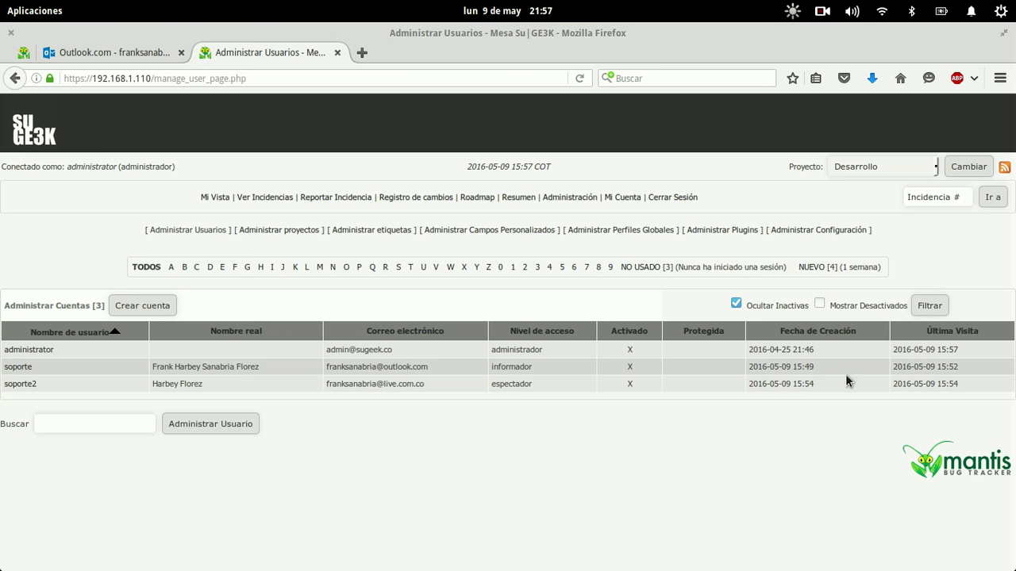
{"action": "left_click_drag", "start_coordinate": [942, 385], "coordinate": [811, 386]}
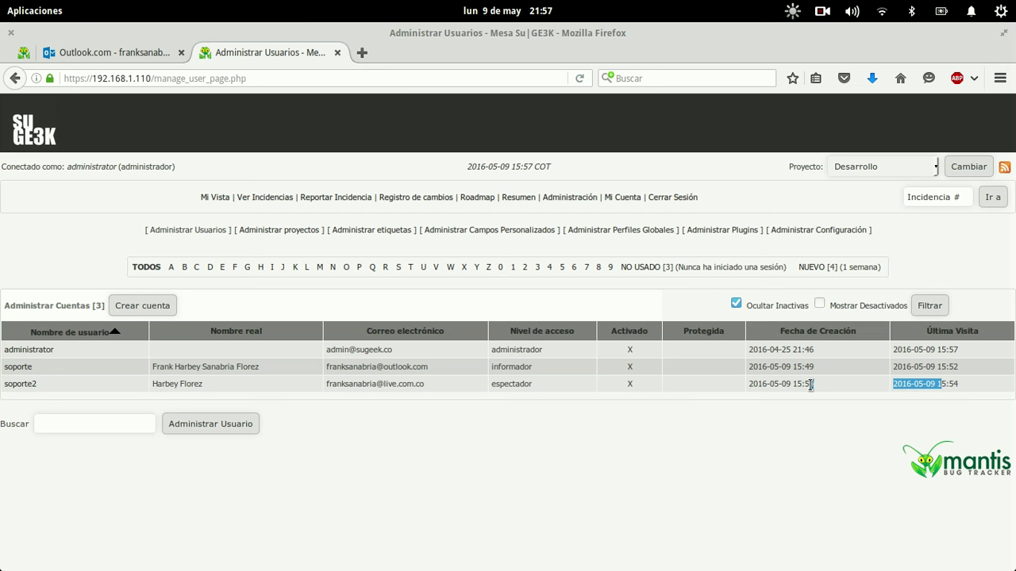
{"action": "triple_click", "coordinate": [810, 386]}
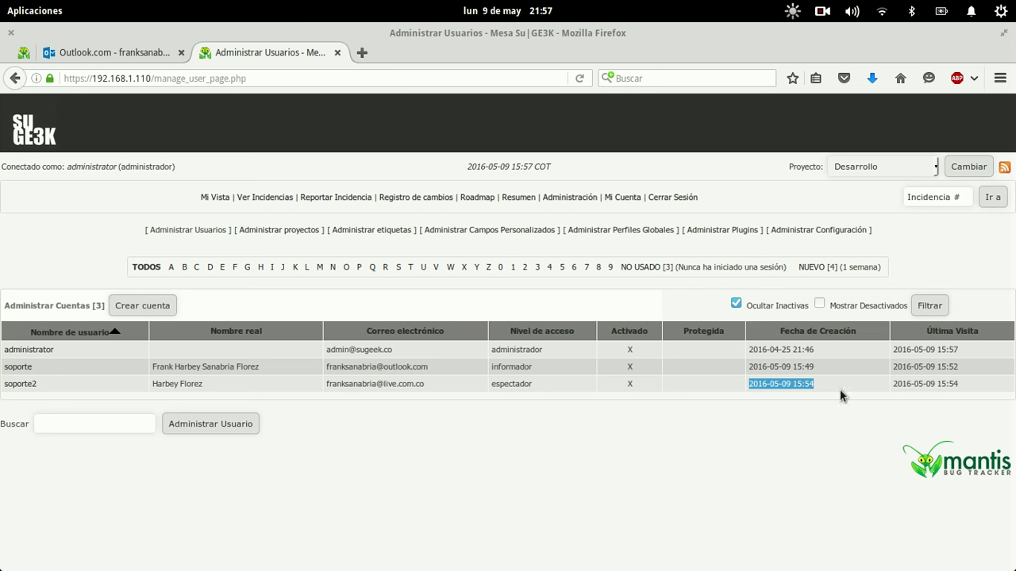
{"action": "left_click", "coordinate": [736, 305]}
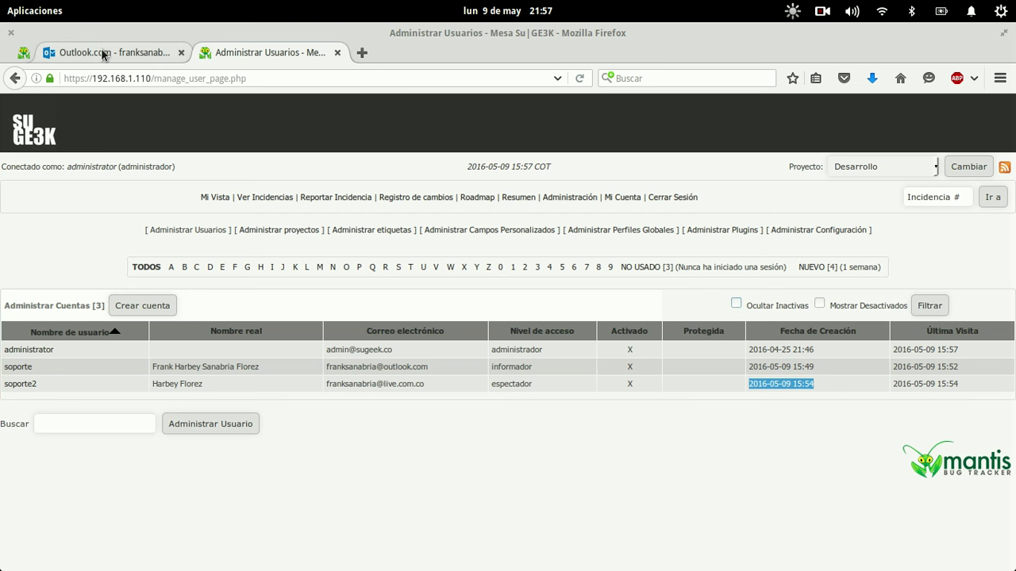
Log out, follow the e-mail verification link and set soporte2's new password
{"action": "left_click", "coordinate": [673, 197]}
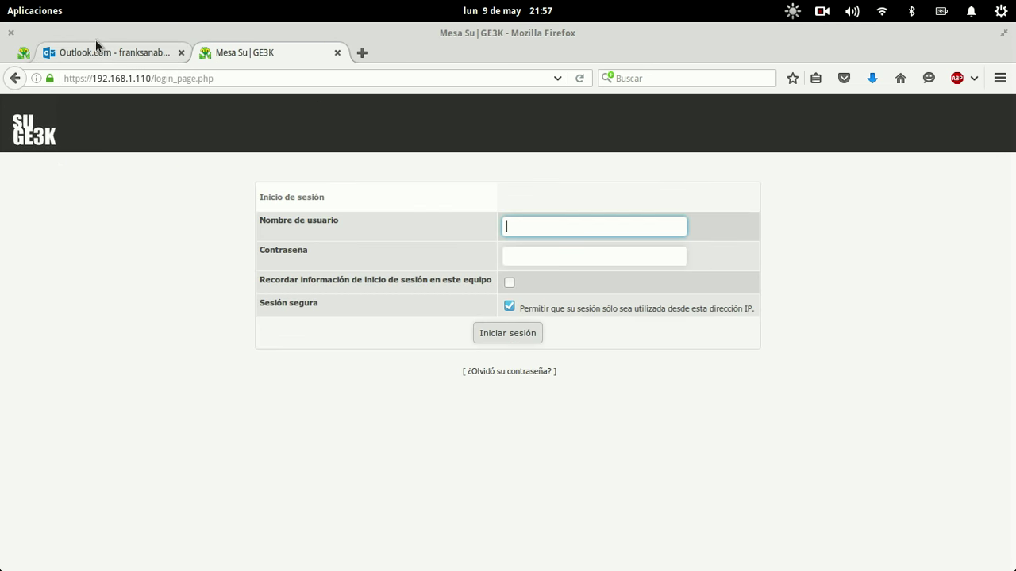
{"action": "left_click", "coordinate": [95, 45]}
{"action": "left_click", "coordinate": [512, 327]}
{"action": "left_click", "coordinate": [451, 328]}
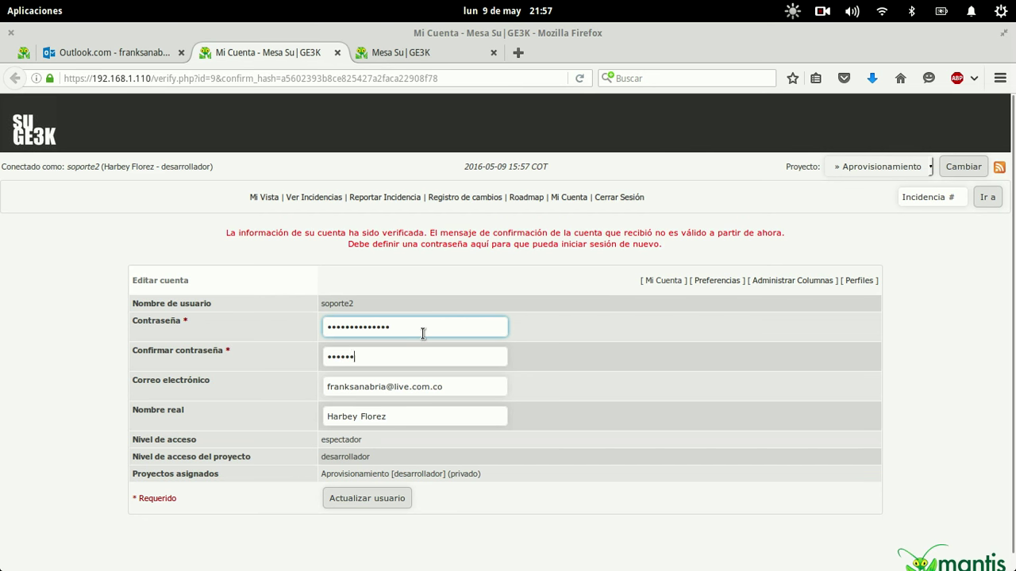
{"action": "key", "text": "Return"}
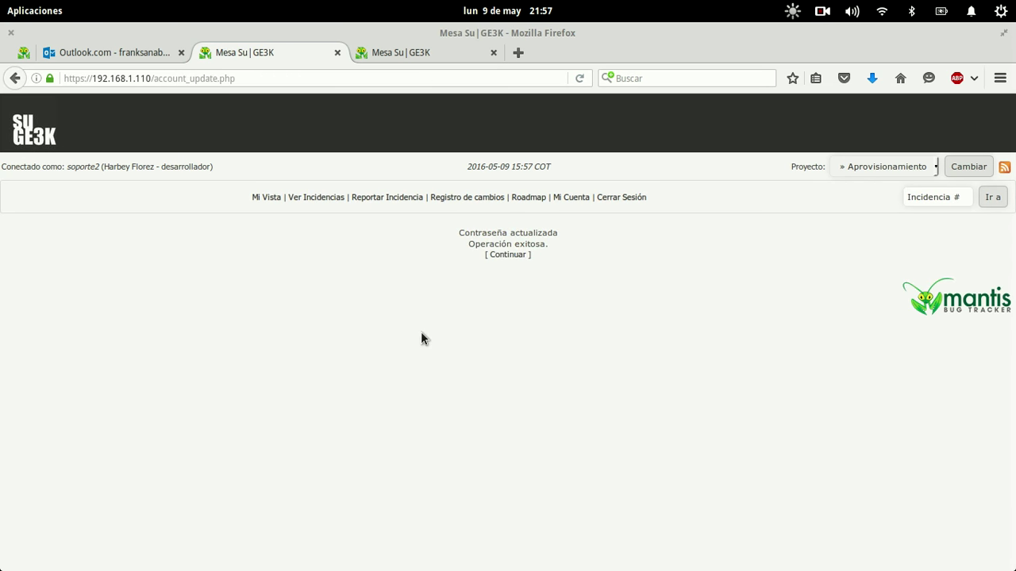
{"action": "left_click", "coordinate": [509, 254]}
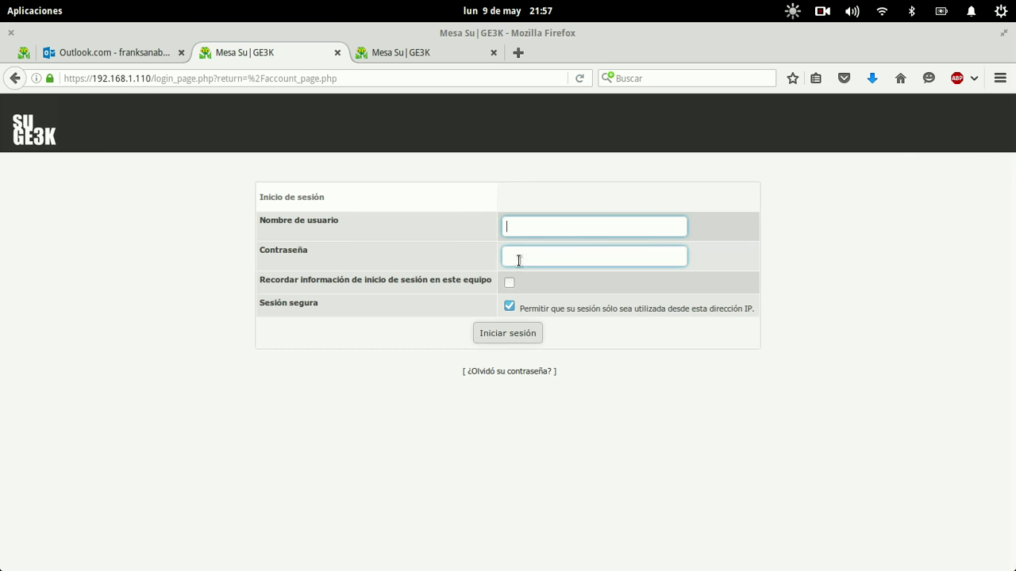
Sign in to MantisBT as soporte2 with the new password
{"action": "type", "text": "soporte"}
{"action": "key", "text": "Down"}
{"action": "key", "text": "Down"}
{"action": "key", "text": "Tab"}
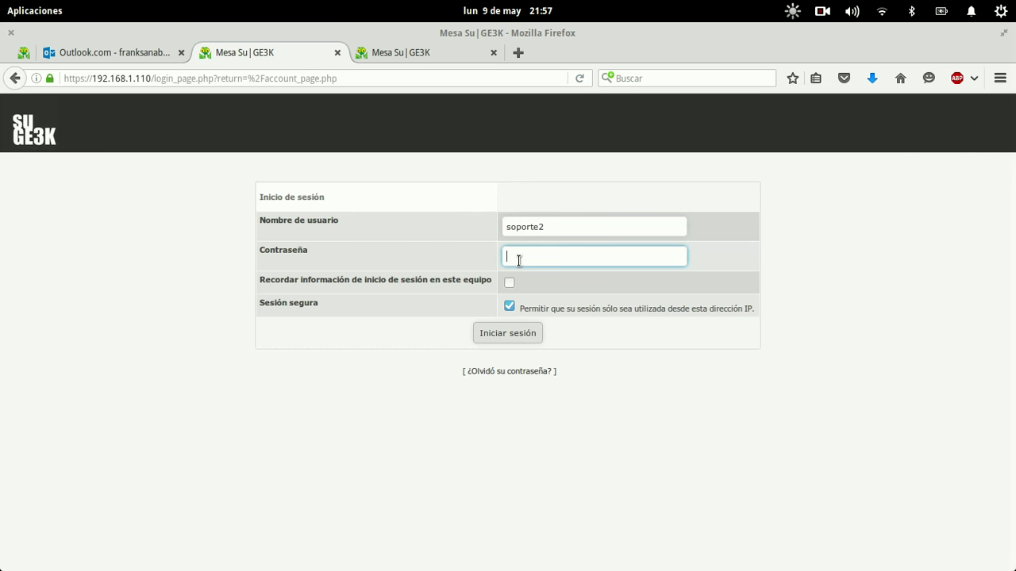
{"action": "type", "text": "s"}
{"action": "key", "text": "Return"}
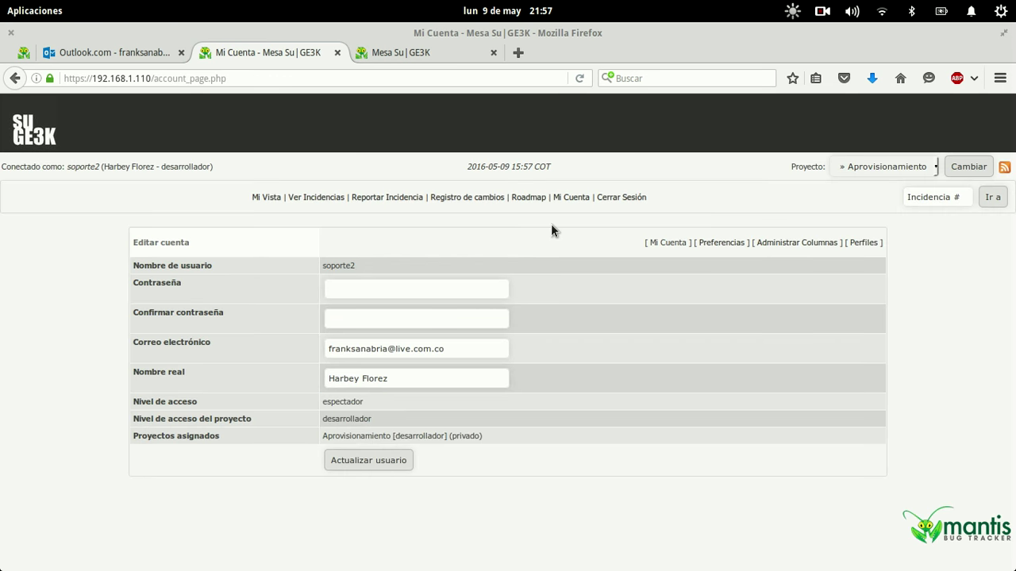
Open soporte2's Mi Vista and check which projects it can access
{"action": "left_click", "coordinate": [264, 197]}
{"action": "left_click", "coordinate": [860, 167]}
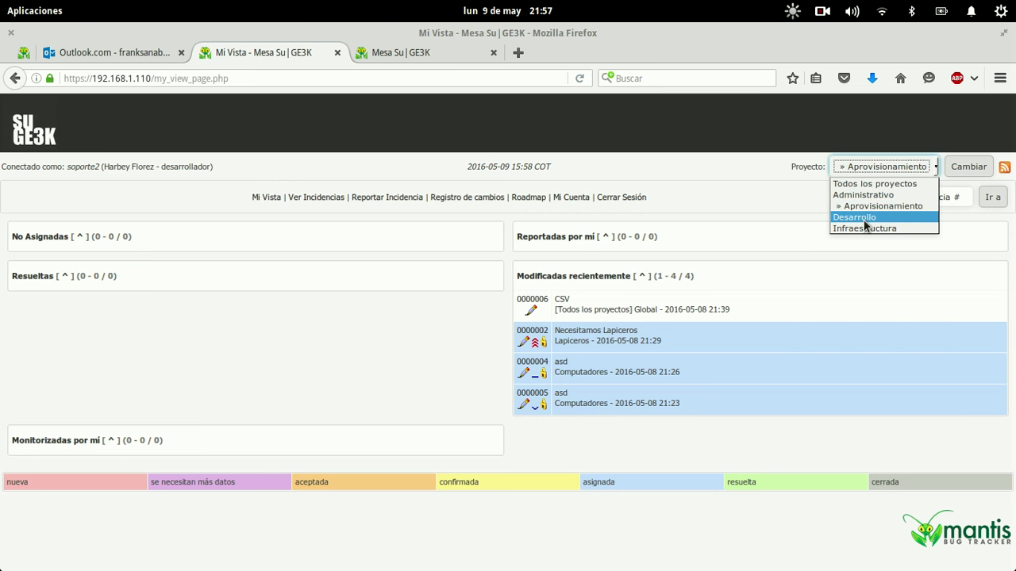
{"action": "left_click", "coordinate": [685, 181]}
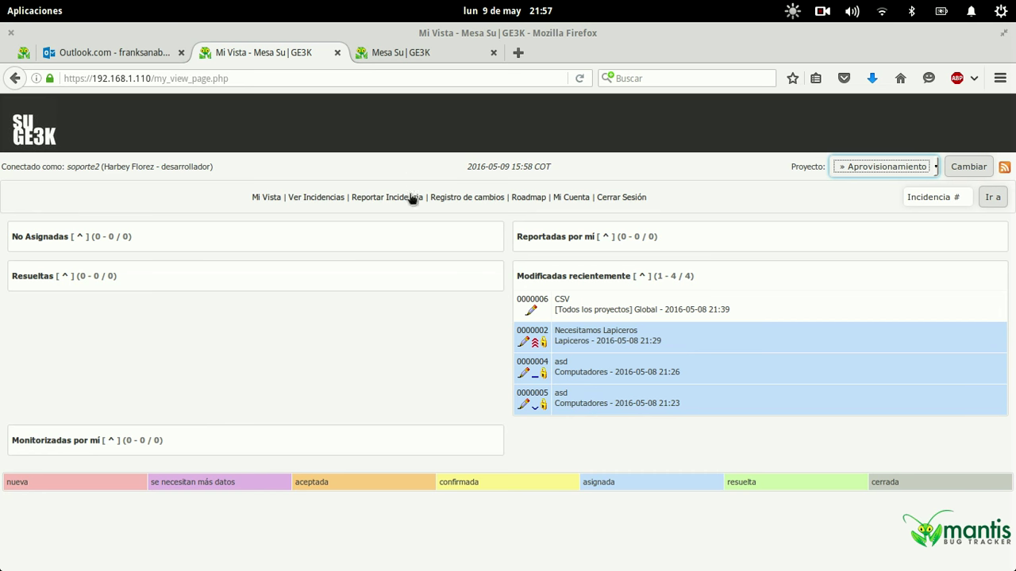
Visit Mi Cuenta and Preferencias, hit access denied on Perfiles, return to Mi Vista and sign out
{"action": "left_click", "coordinate": [567, 198]}
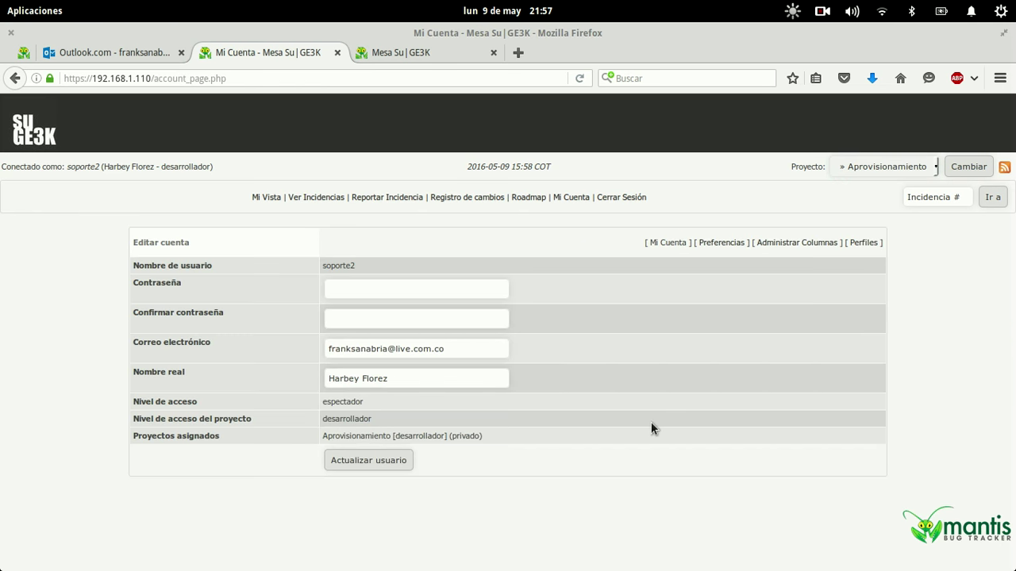
{"action": "left_click", "coordinate": [730, 242]}
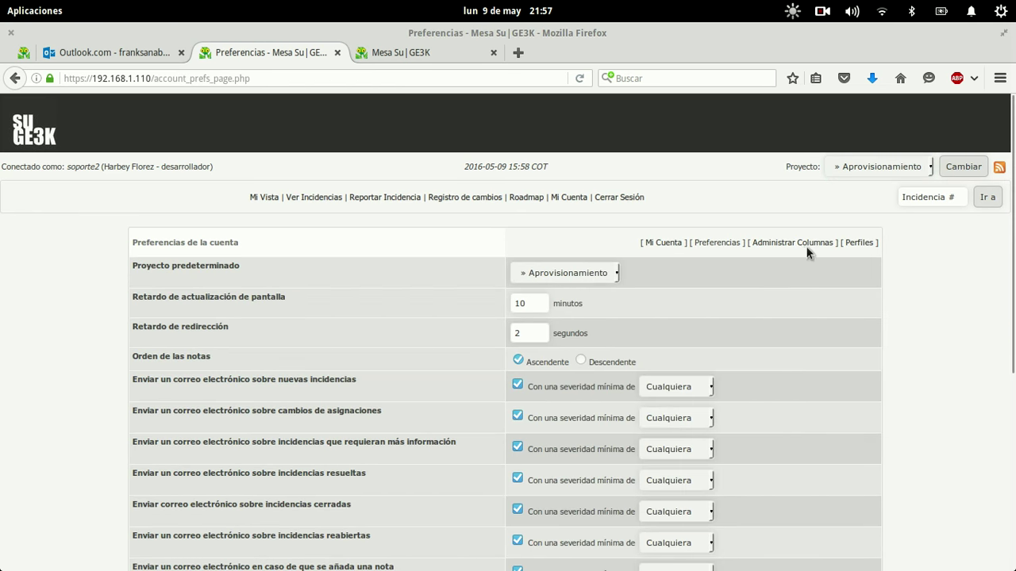
{"action": "scroll", "coordinate": [805, 263], "scroll_direction": "down", "scroll_amount": 5}
{"action": "scroll", "coordinate": [804, 262], "scroll_direction": "up", "scroll_amount": 5}
{"action": "left_click", "coordinate": [855, 243]}
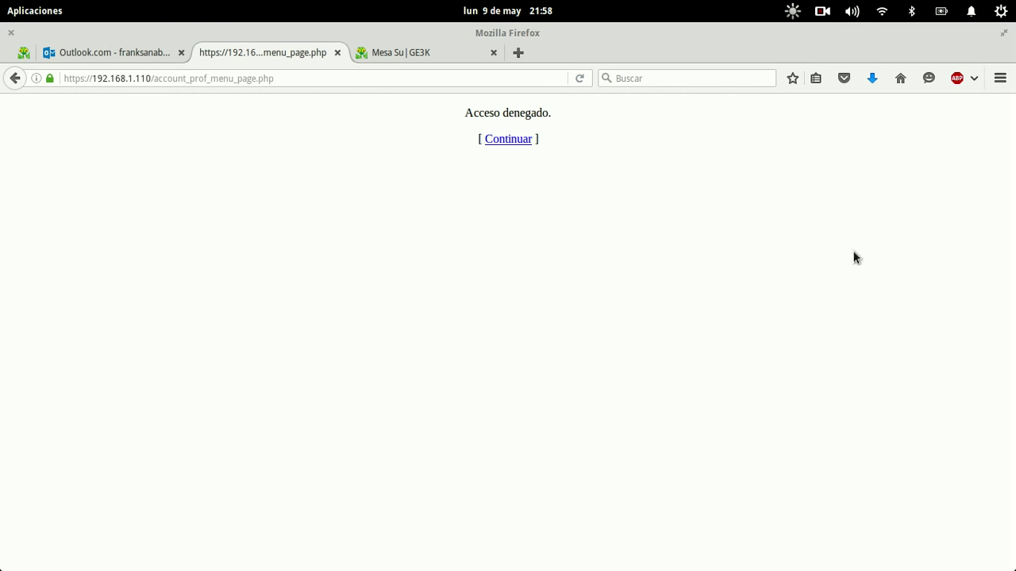
{"action": "left_click", "coordinate": [520, 141]}
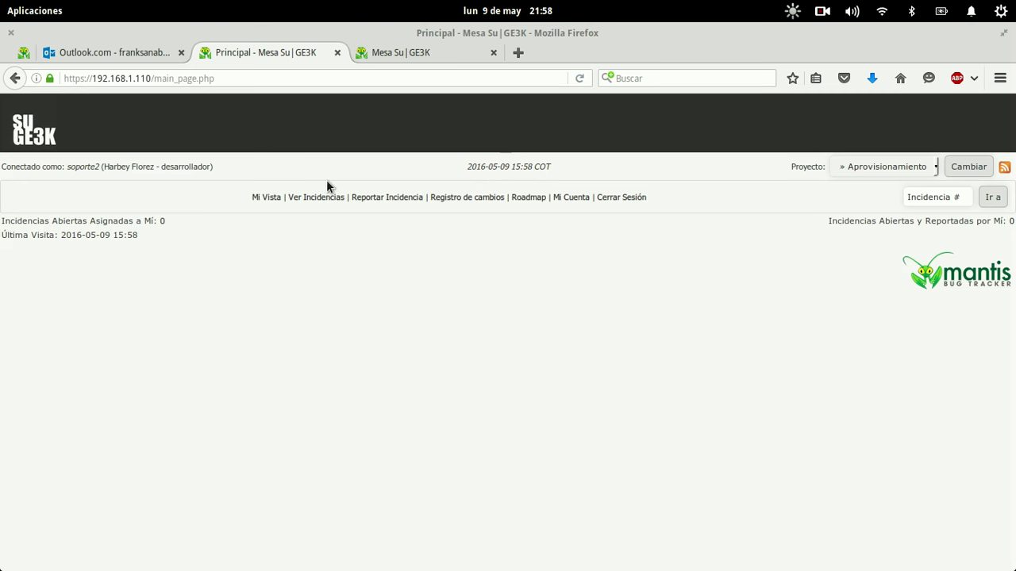
{"action": "left_click", "coordinate": [268, 198]}
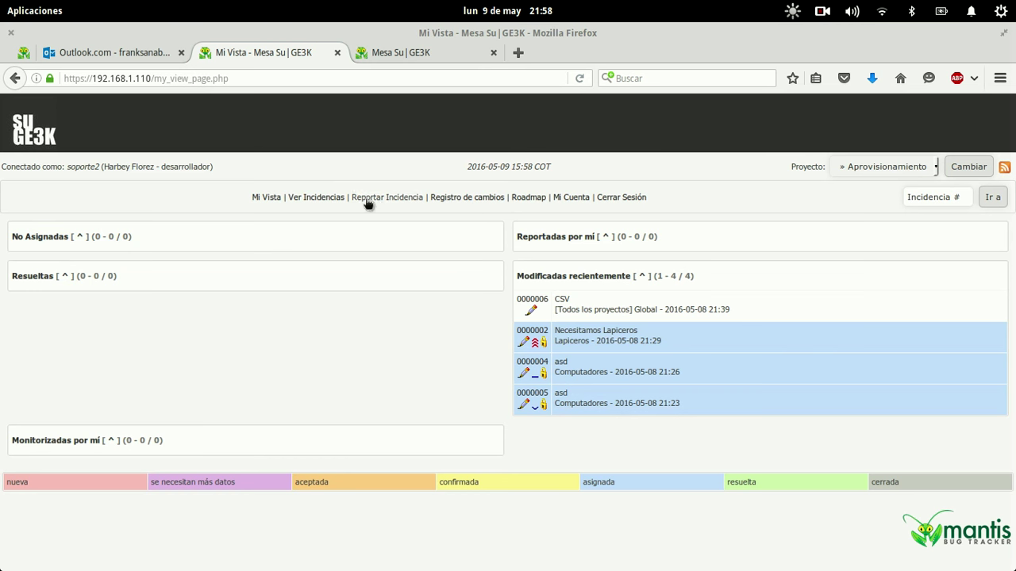
{"action": "left_click", "coordinate": [634, 197]}
Sign back in to MantisBT as administrator
{"action": "type", "text": "s"}
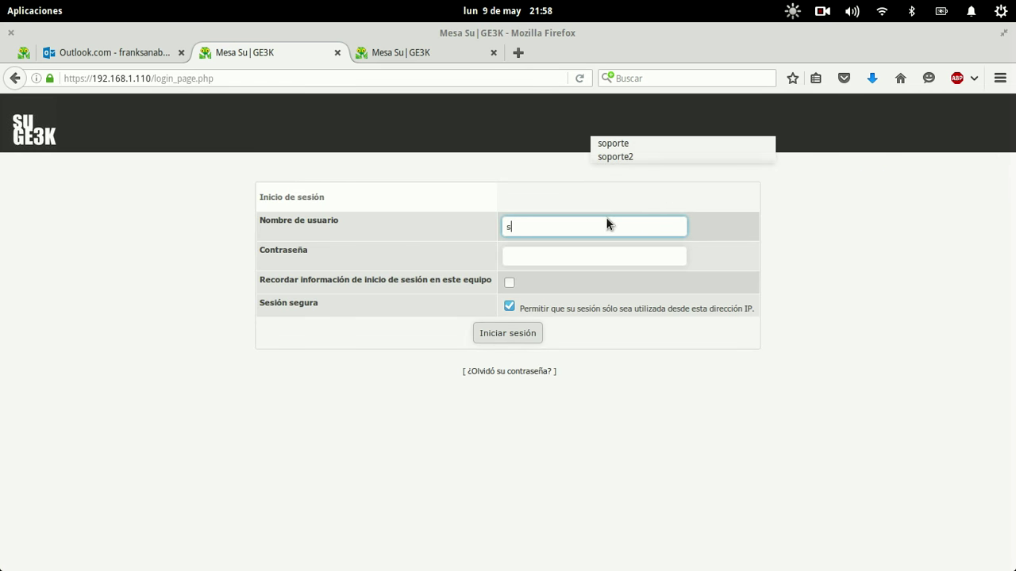
{"action": "key", "text": "BackSpace"}
{"action": "type", "text": "administrator"}
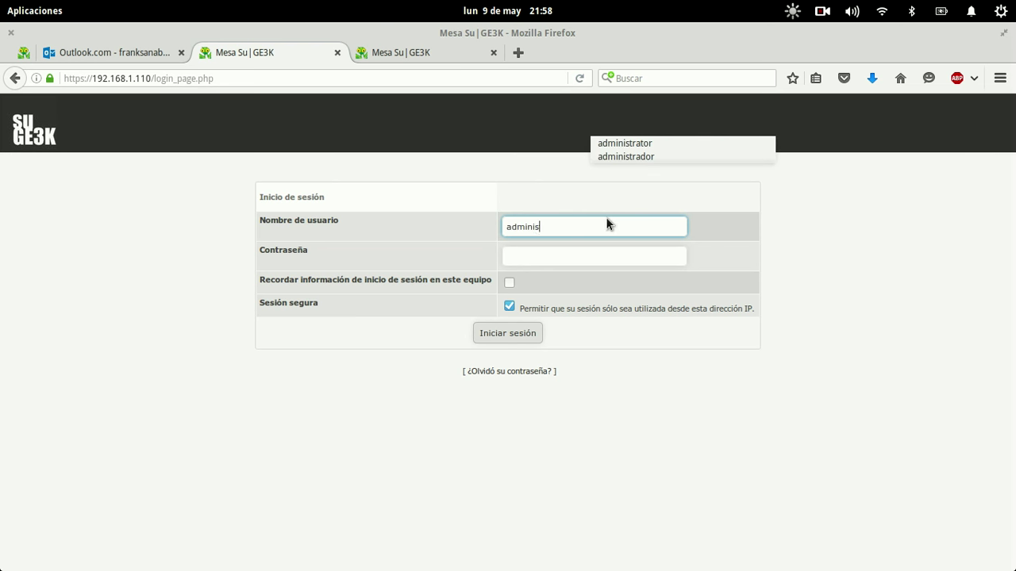
{"action": "key", "text": "Tab"}
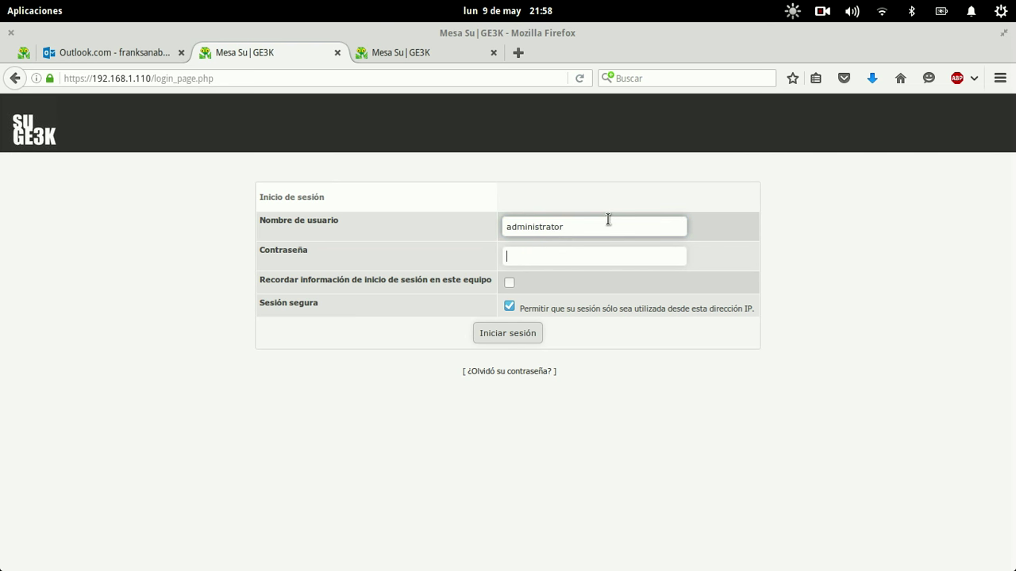
{"action": "key", "text": "Return"}
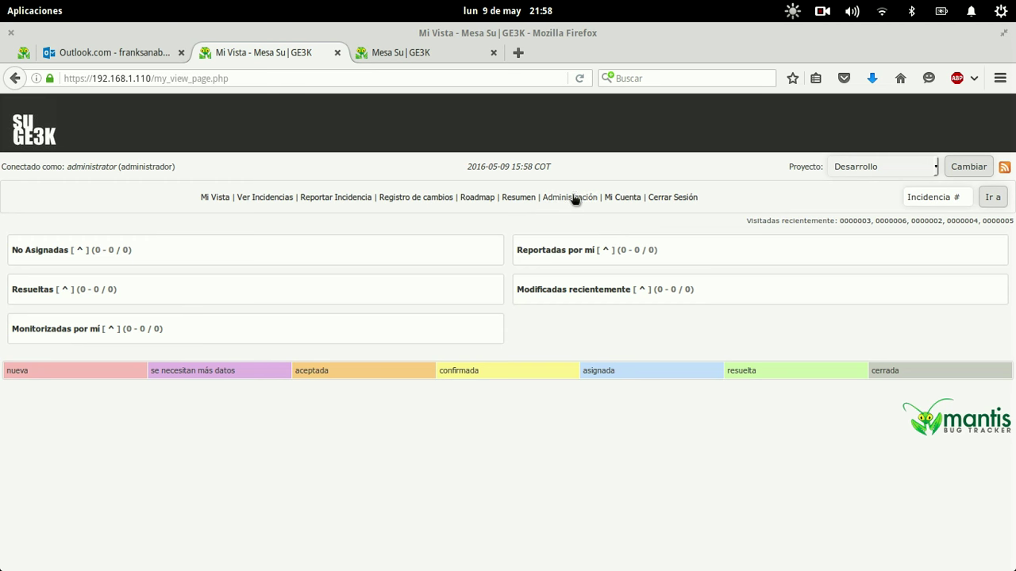
Go to Administrar proyectos and set the Administrativo project to privado
{"action": "left_click", "coordinate": [573, 198]}
{"action": "left_click", "coordinate": [188, 230]}
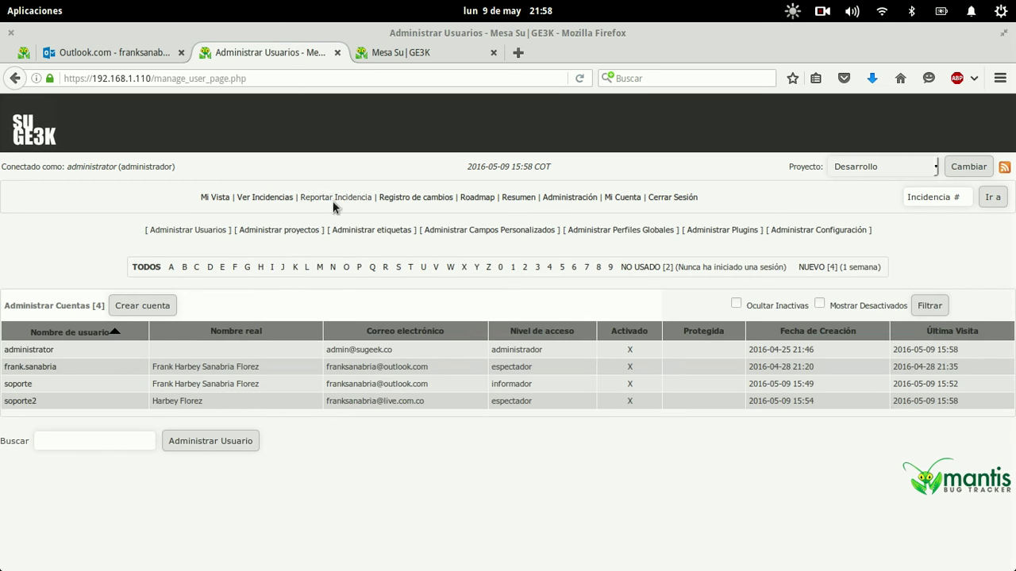
{"action": "left_click", "coordinate": [284, 230]}
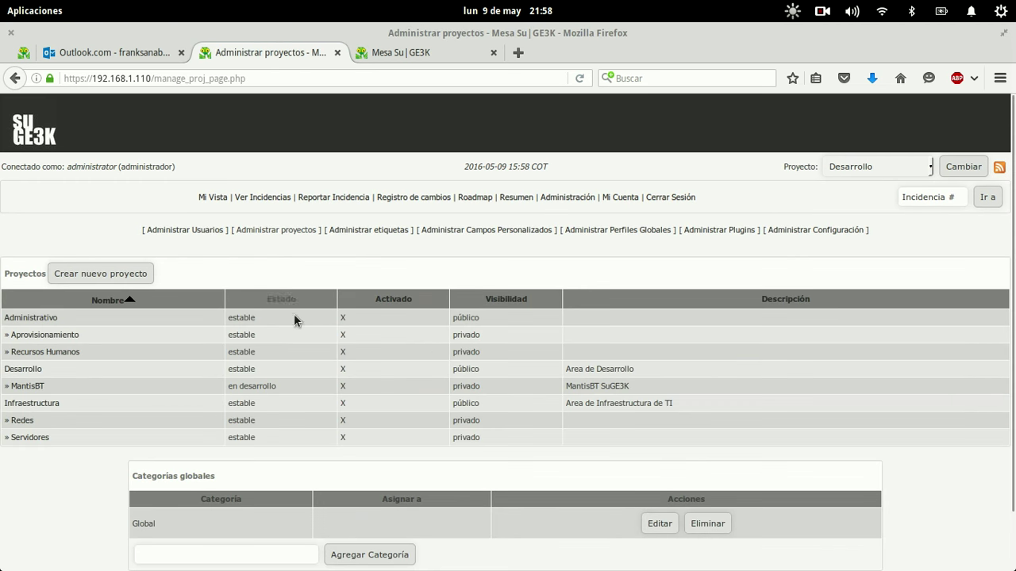
{"action": "left_click", "coordinate": [43, 321]}
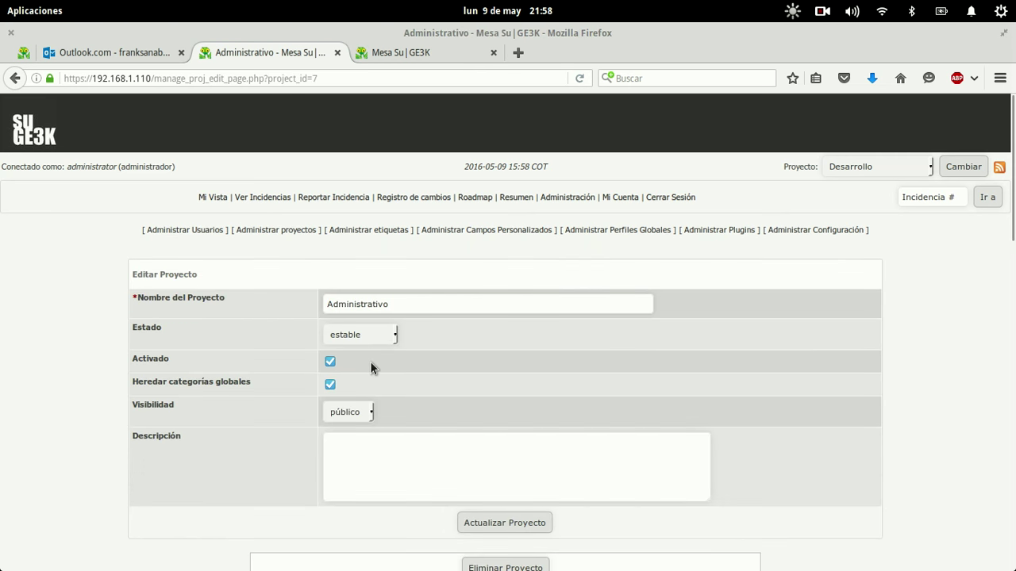
{"action": "left_click", "coordinate": [344, 413]}
{"action": "left_click", "coordinate": [343, 439]}
{"action": "left_click", "coordinate": [470, 522]}
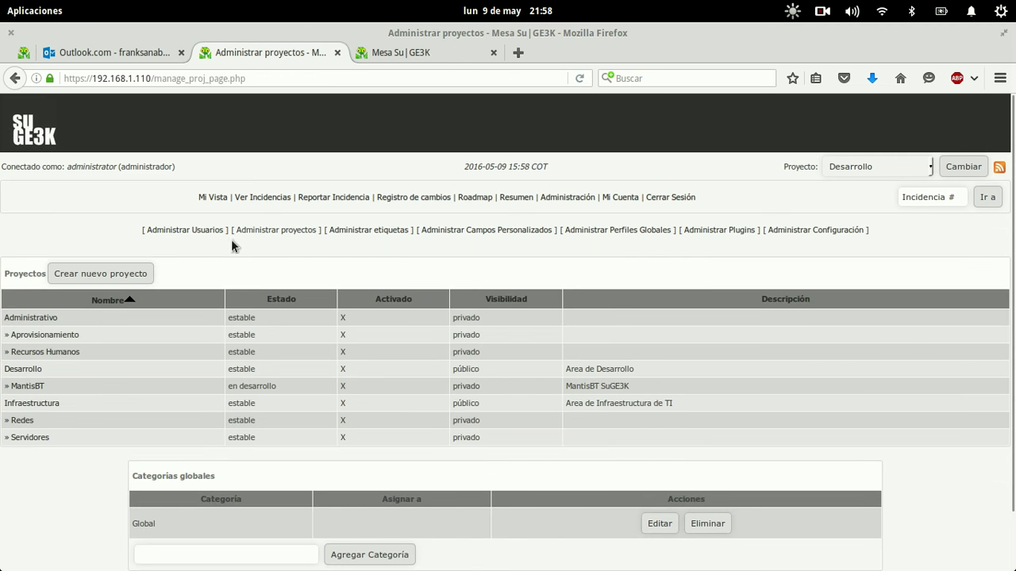
Set Desarrollo and Infraestructura to privado, then return to Mi Vista
{"action": "left_click", "coordinate": [29, 369]}
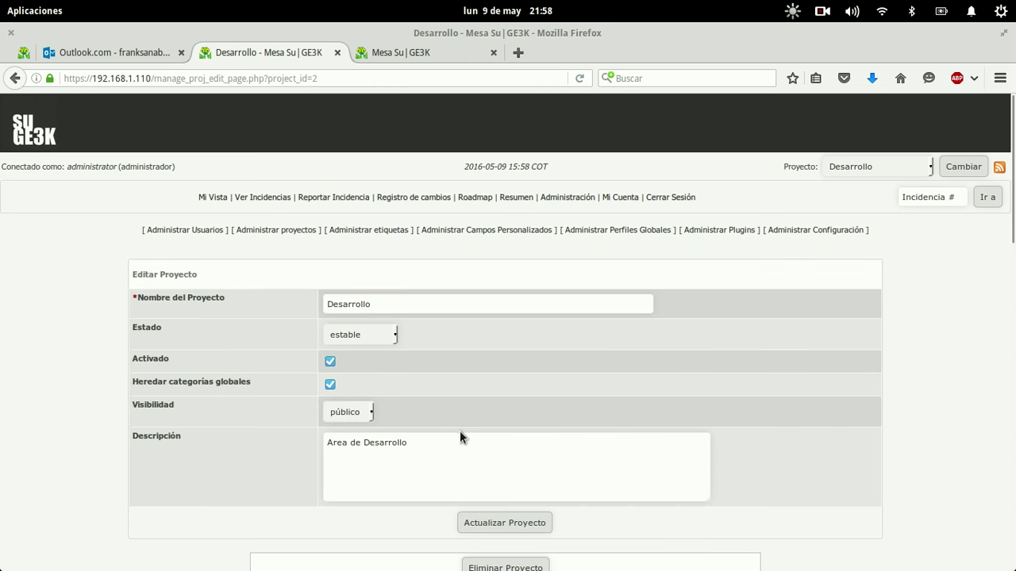
{"action": "left_click", "coordinate": [366, 411]}
{"action": "left_click", "coordinate": [356, 441]}
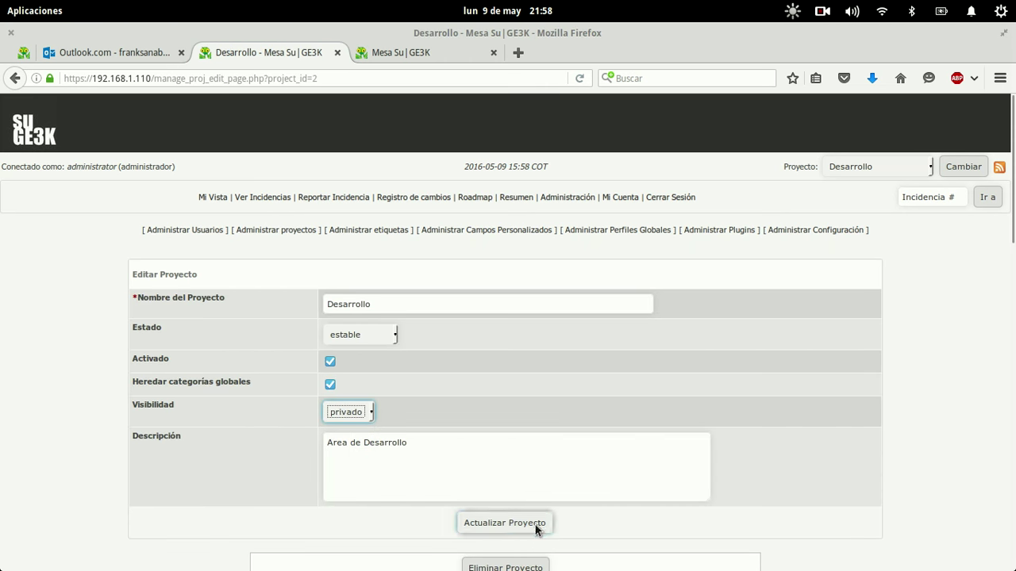
{"action": "left_click", "coordinate": [537, 525]}
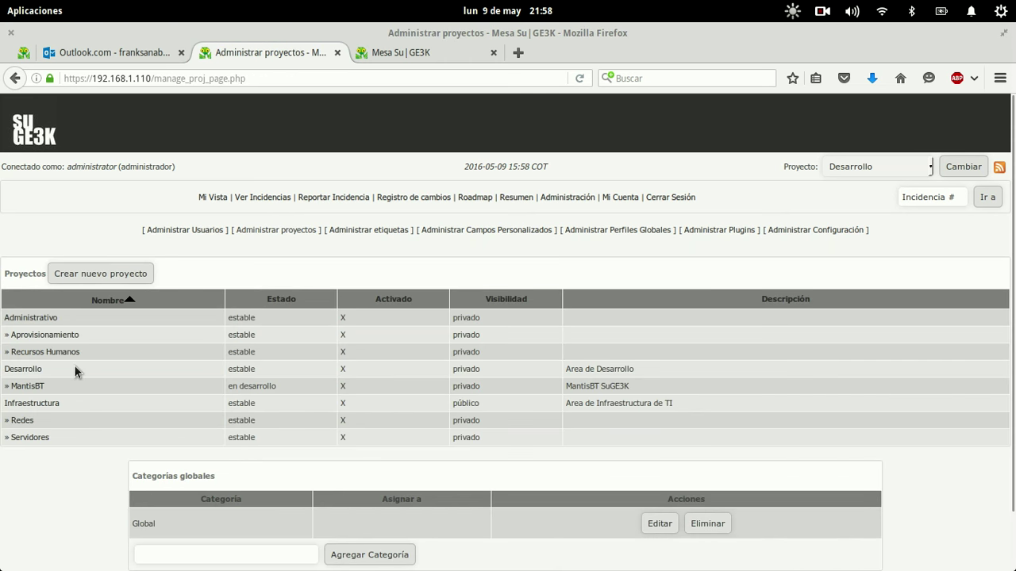
{"action": "left_click", "coordinate": [46, 405]}
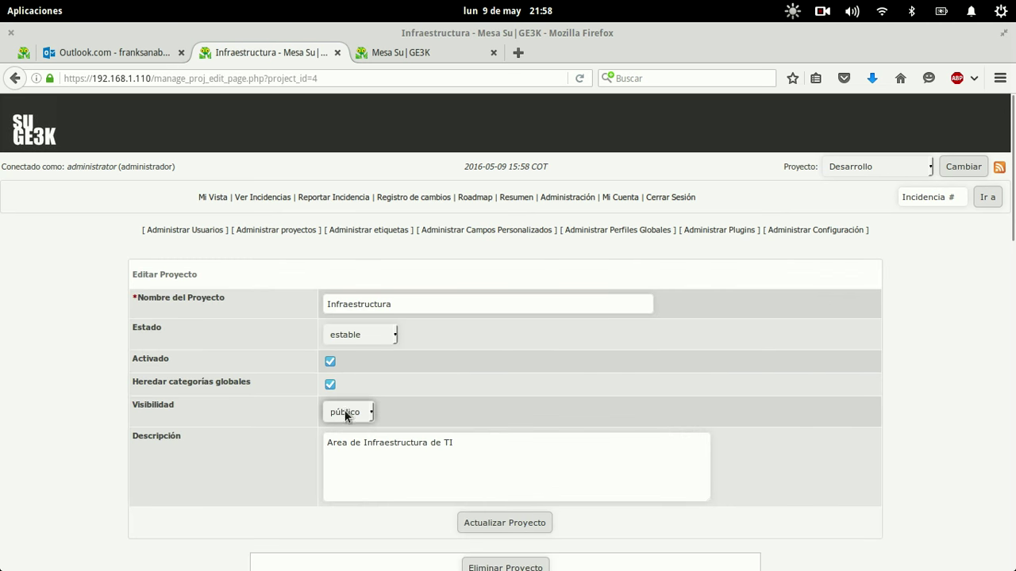
{"action": "left_click", "coordinate": [354, 441]}
{"action": "left_click", "coordinate": [509, 525]}
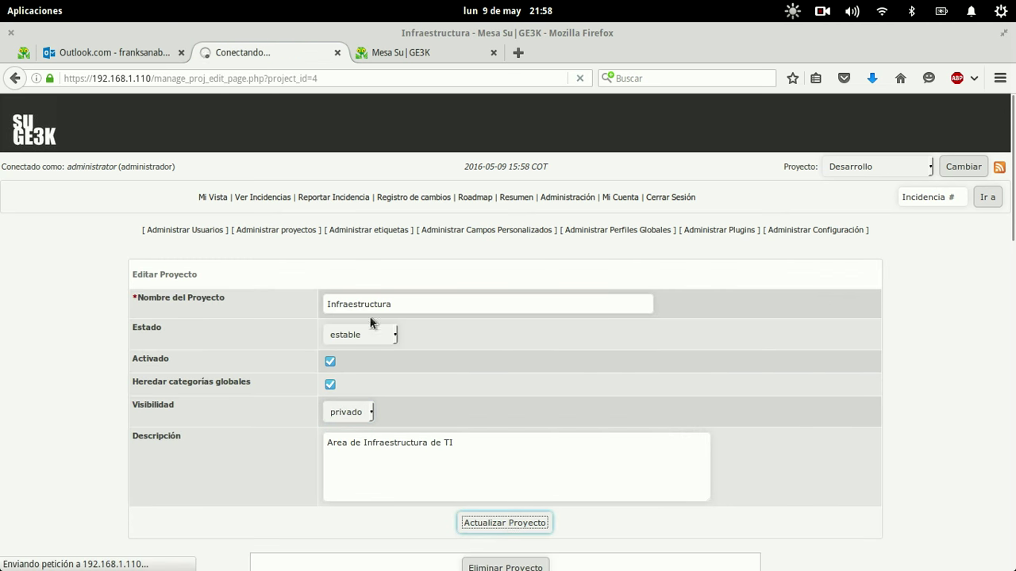
{"action": "left_click", "coordinate": [199, 197]}
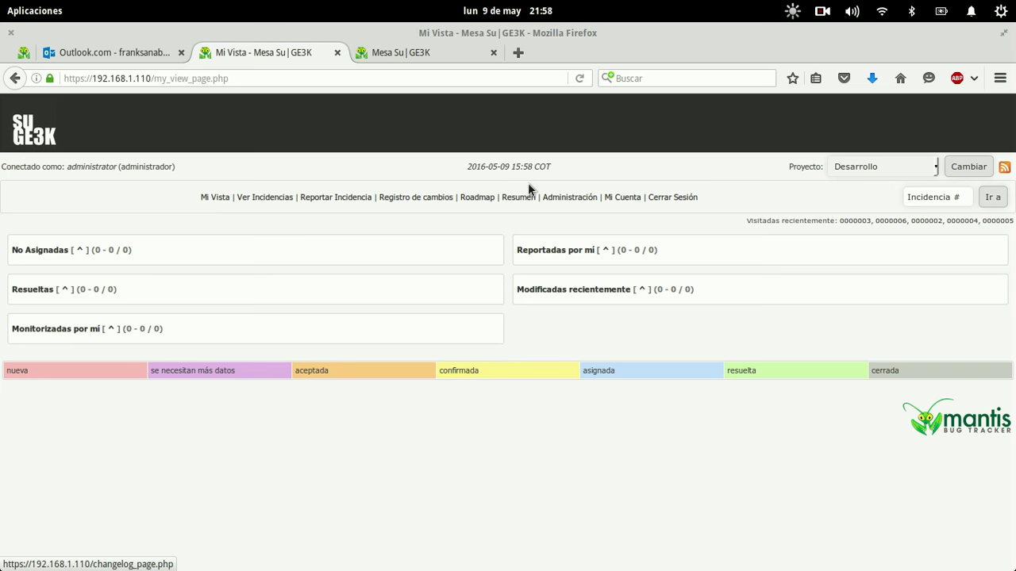
Log out and sign in as soporte with its password
{"action": "left_click", "coordinate": [670, 198]}
{"action": "type", "text": "soporte"}
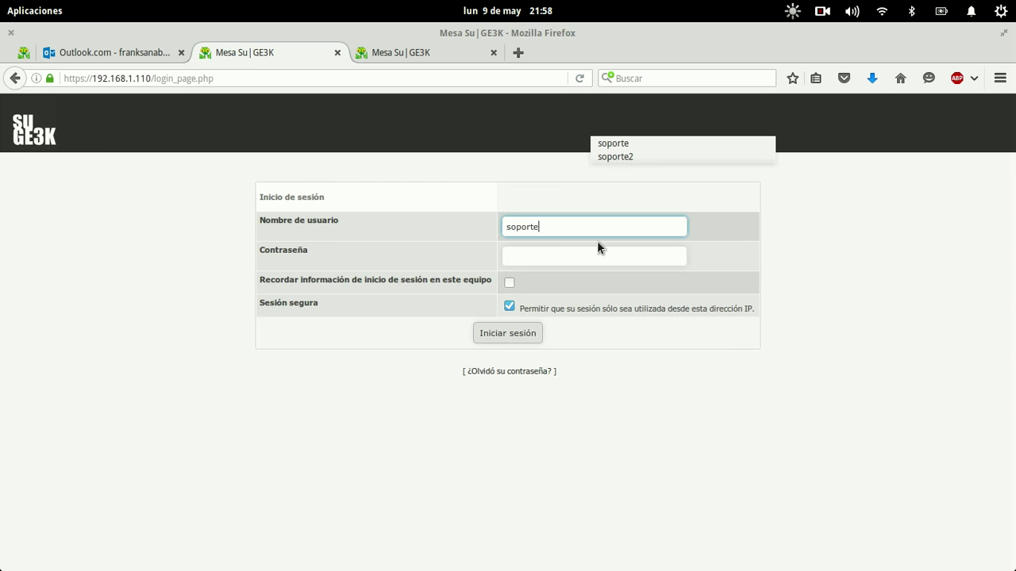
{"action": "key", "text": "Tab"}
{"action": "type", "text": "********"}
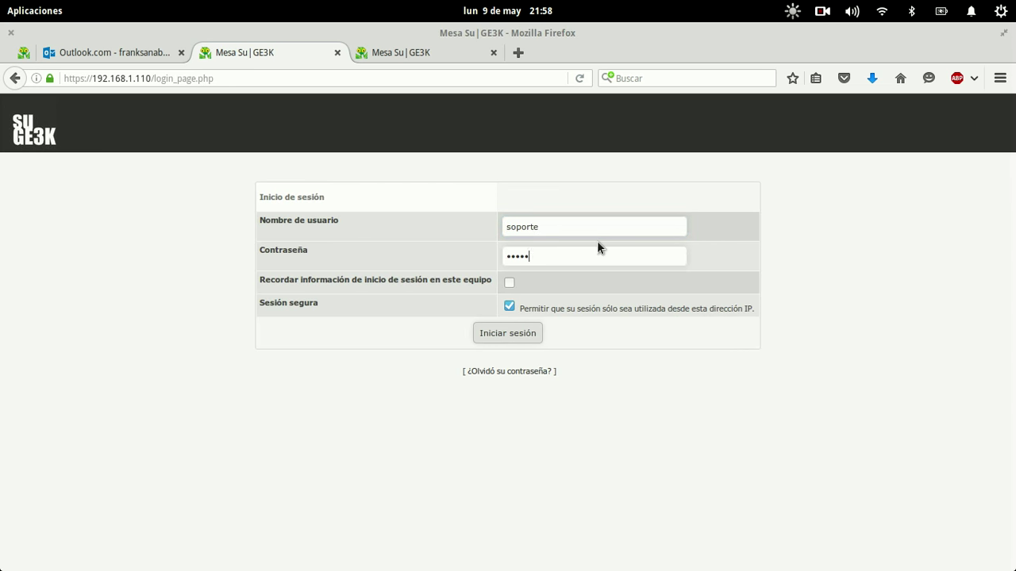
{"action": "type", "text": "*****"}
{"action": "key", "text": "Return"}
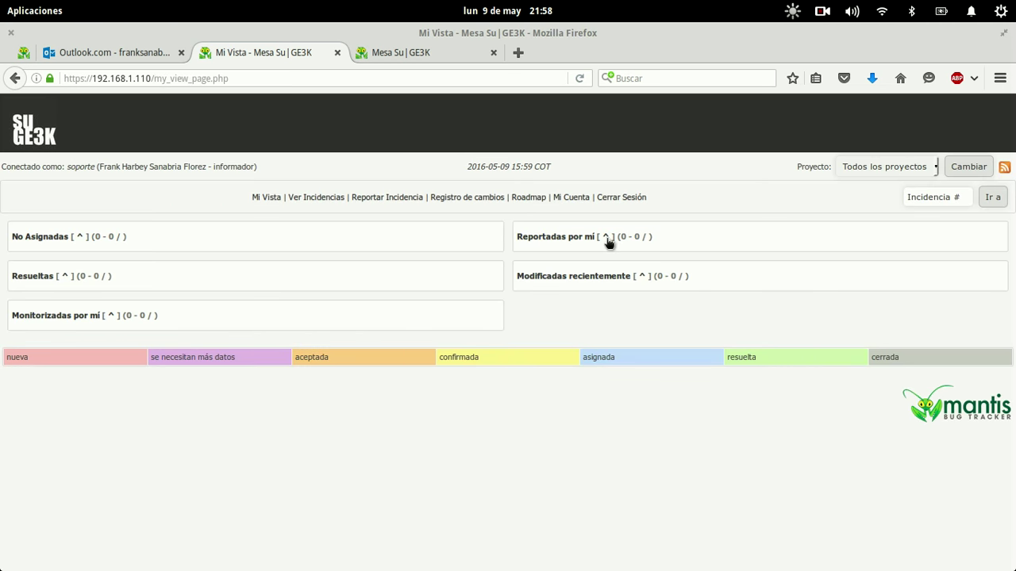
Confirm soporte has no projects in the Proyecto list or on Reportar Incidencia
{"action": "left_click", "coordinate": [865, 168]}
{"action": "left_click", "coordinate": [866, 205]}
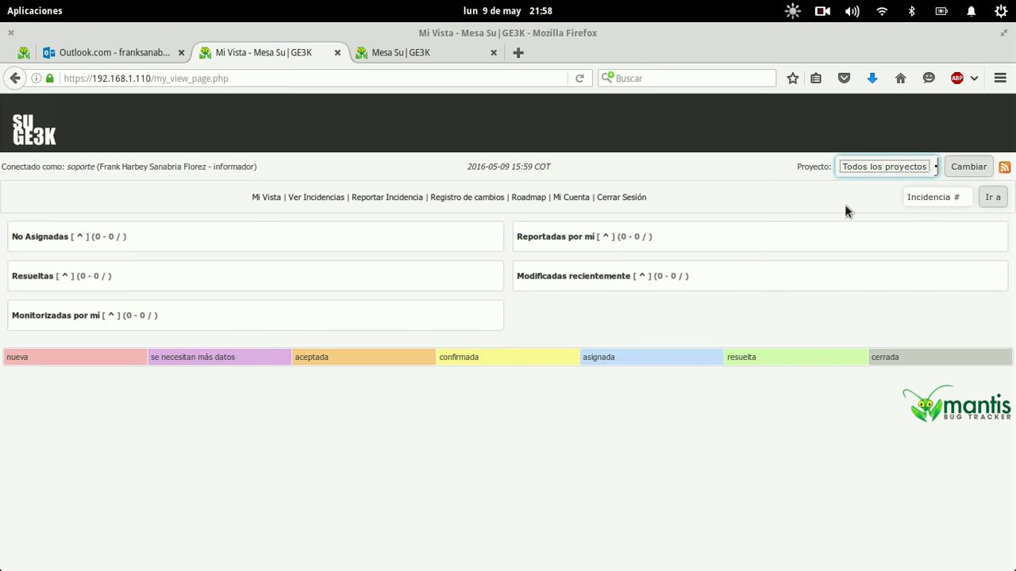
{"action": "left_click", "coordinate": [410, 198]}
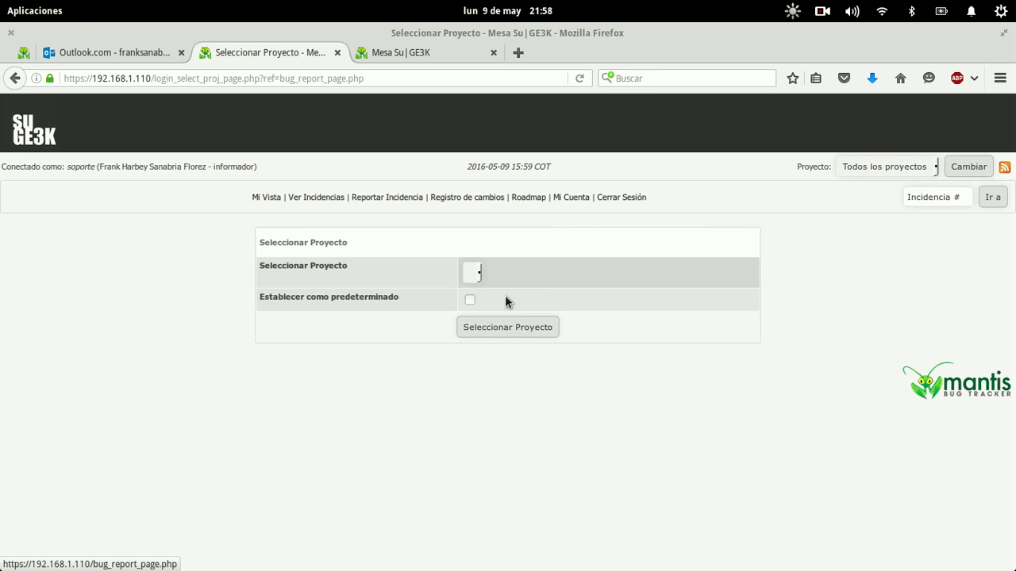
{"action": "left_click", "coordinate": [471, 273]}
{"action": "left_click", "coordinate": [471, 273]}
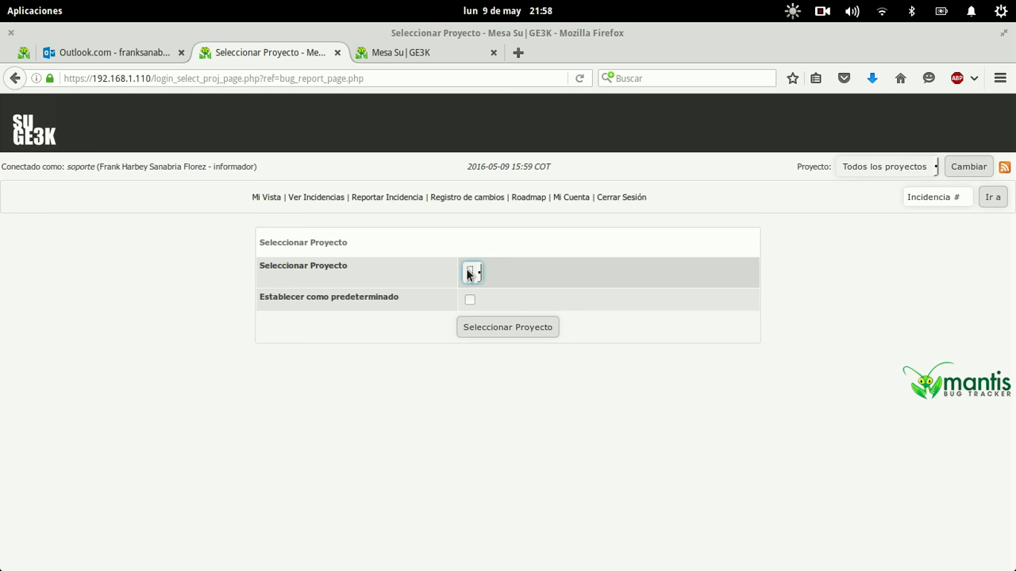
{"action": "left_click", "coordinate": [471, 273]}
Log out, sign in as administrator after correcting the username, and open Administración
{"action": "left_click", "coordinate": [637, 204]}
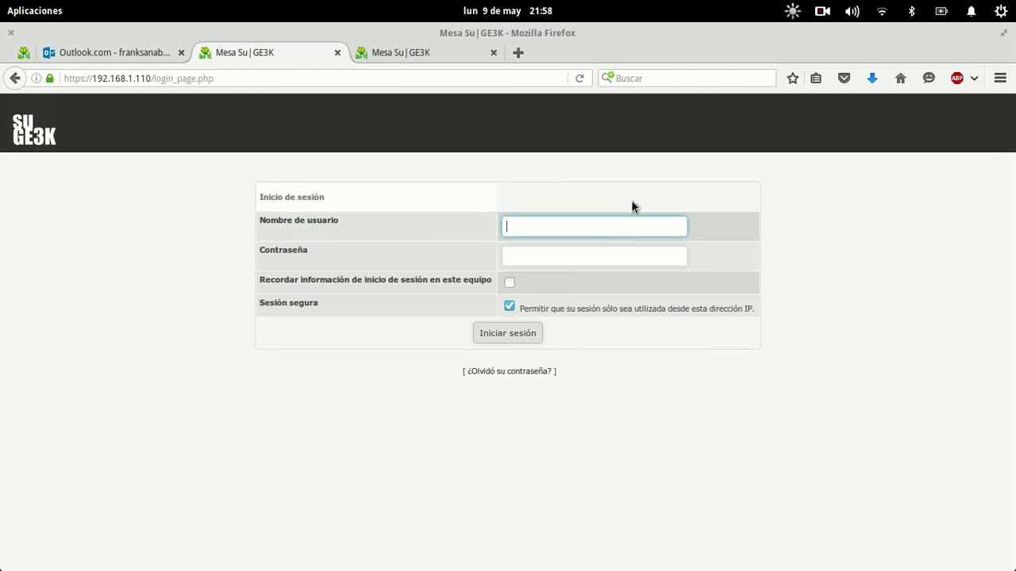
{"action": "type", "text": "adminis"}
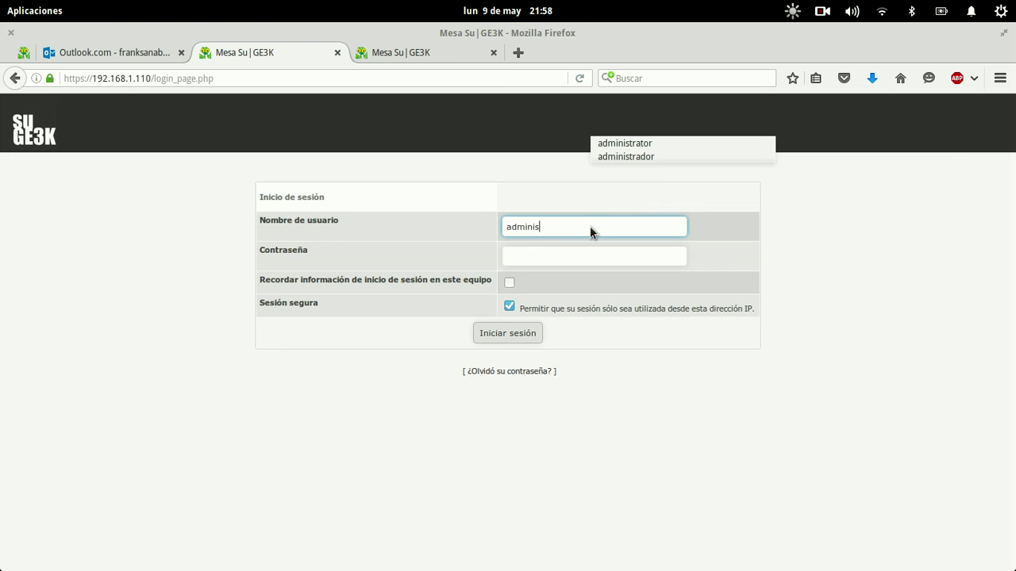
{"action": "type", "text": "trador"}
{"action": "key", "text": "Tab"}
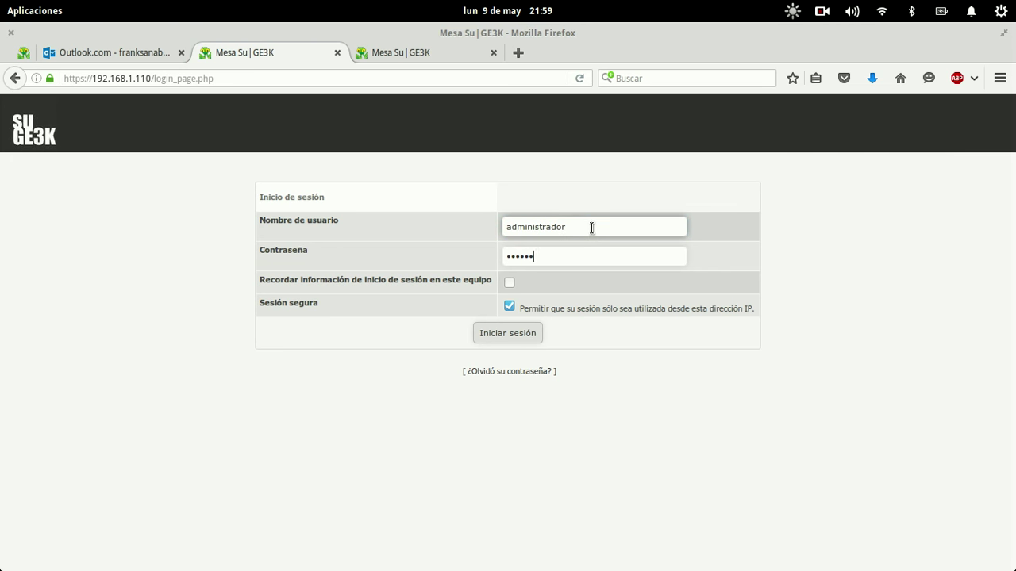
{"action": "key", "text": "Return"}
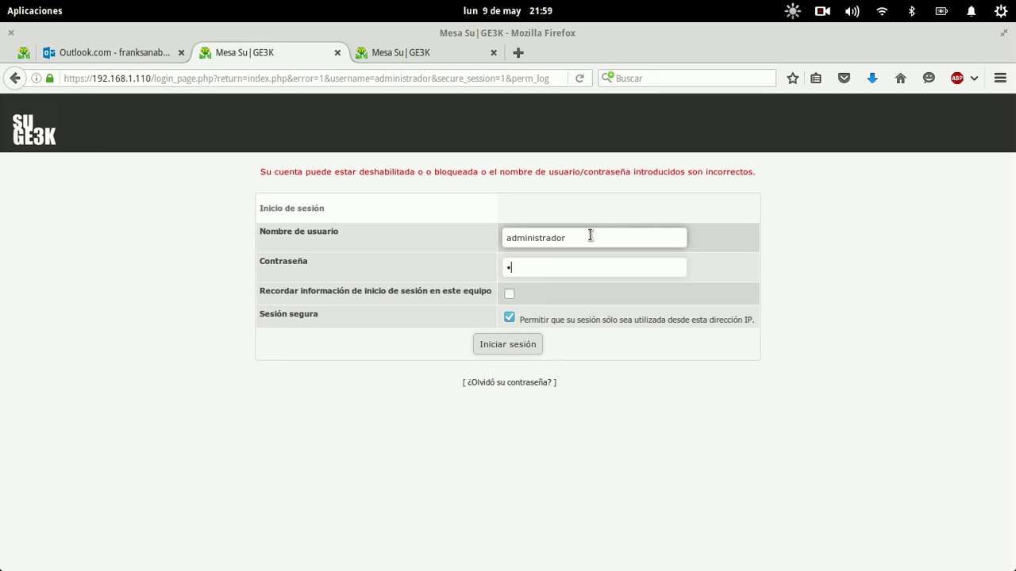
{"action": "left_click", "coordinate": [589, 235]}
{"action": "key", "text": "BackSpace"}
{"action": "key", "text": "Tab"}
{"action": "key", "text": "Return"}
{"action": "left_click", "coordinate": [575, 199]}
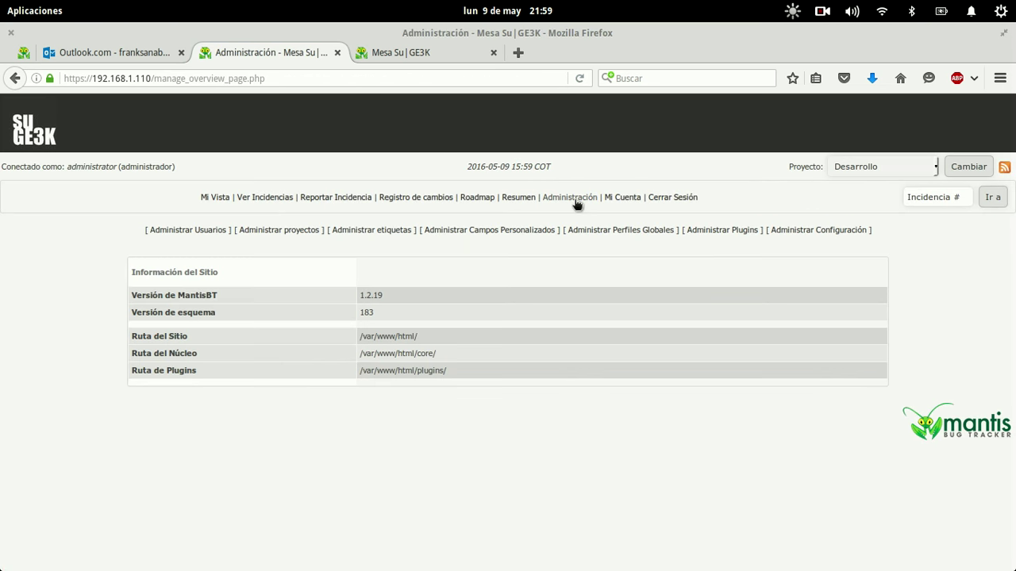
Untick Activado on the spectator account created 2016-04-28, save, and reopen Administrar Usuarios
{"action": "left_click", "coordinate": [184, 232]}
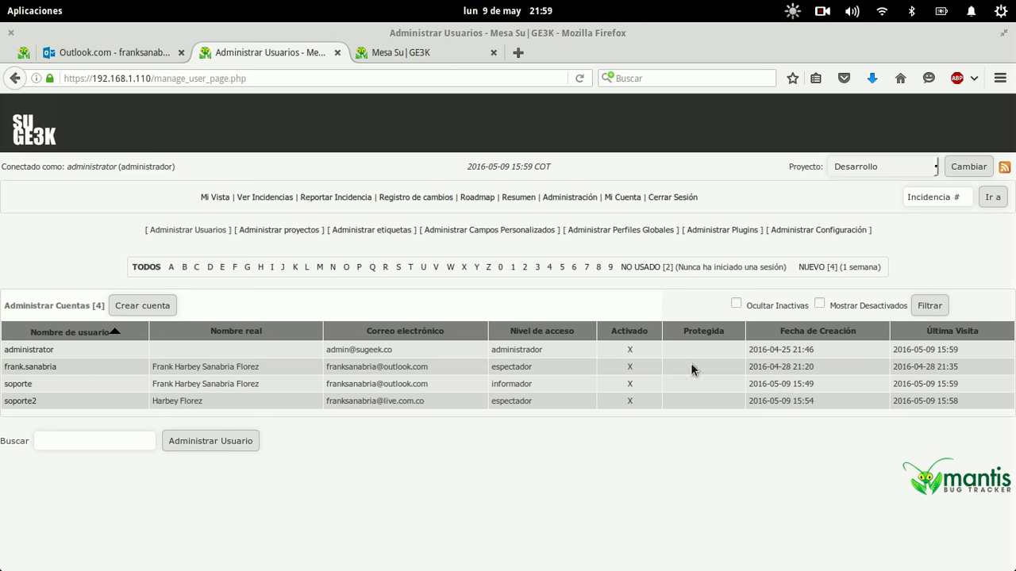
{"action": "left_click", "coordinate": [41, 367]}
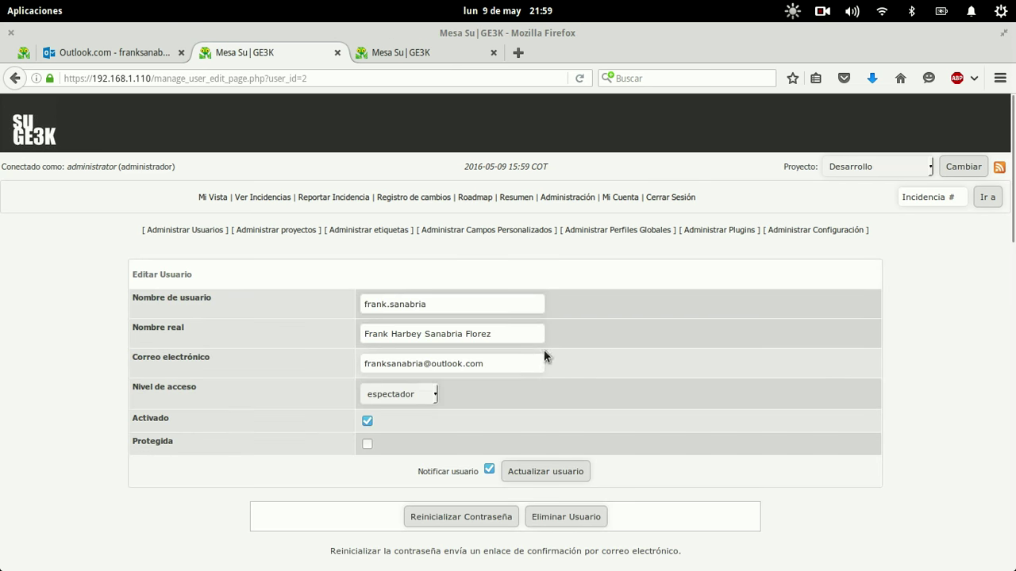
{"action": "left_click", "coordinate": [363, 423]}
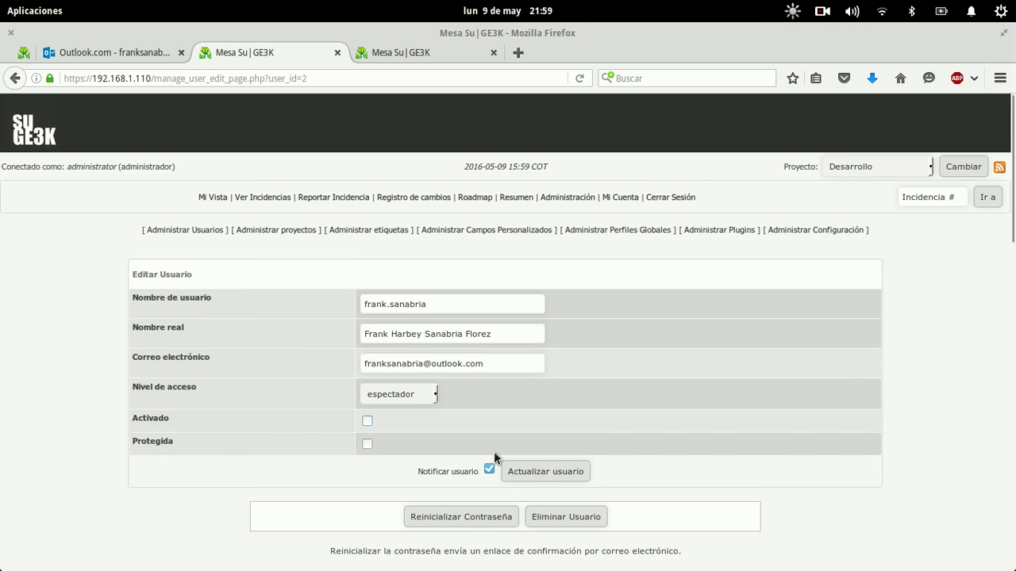
{"action": "left_click", "coordinate": [547, 469]}
{"action": "left_click", "coordinate": [494, 244]}
{"action": "left_click", "coordinate": [218, 197]}
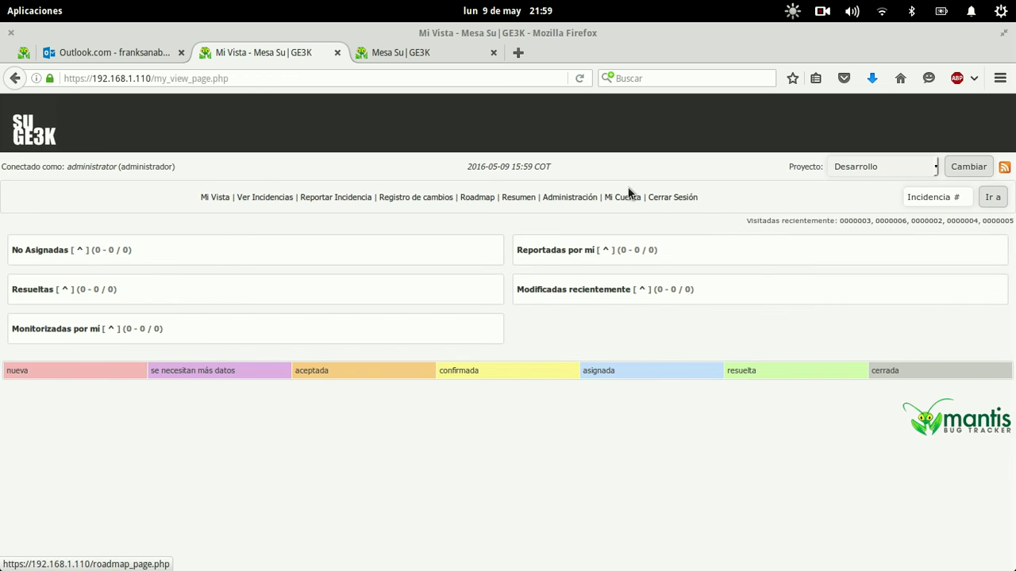
{"action": "left_click", "coordinate": [567, 197]}
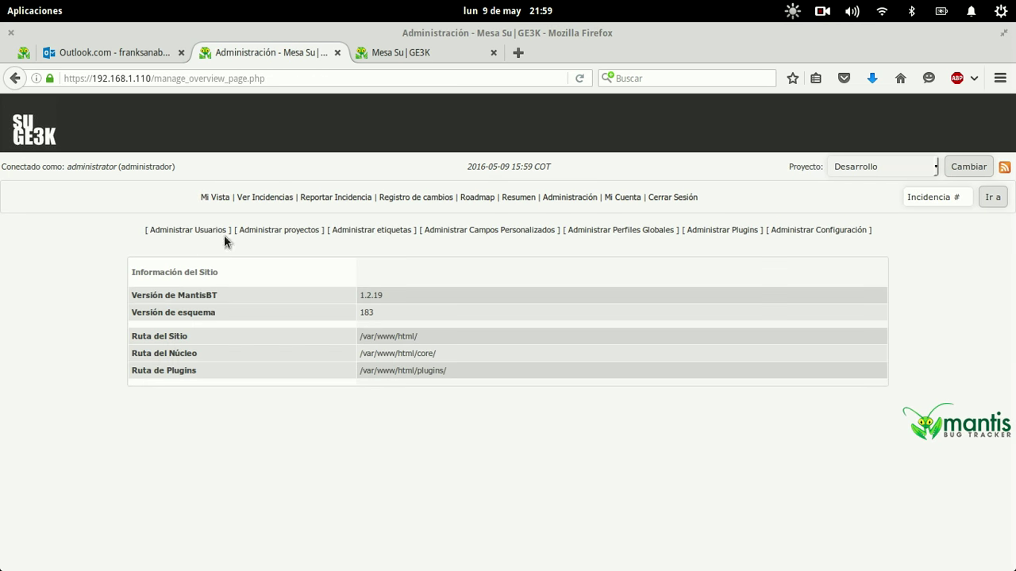
{"action": "left_click", "coordinate": [217, 230]}
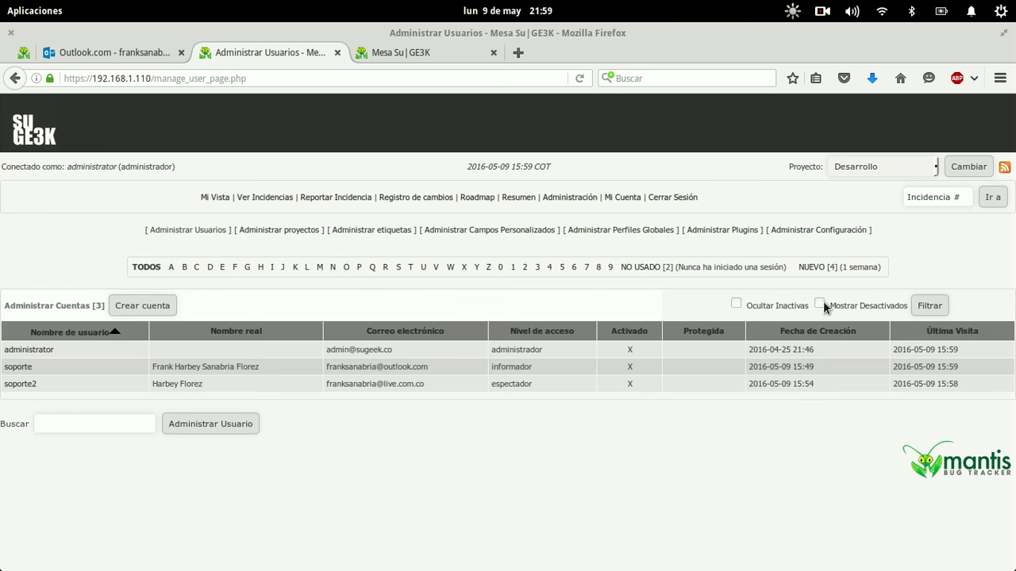
Show deactivated accounts and delete the stray account named 2
{"action": "left_click", "coordinate": [820, 304]}
{"action": "left_click", "coordinate": [935, 307]}
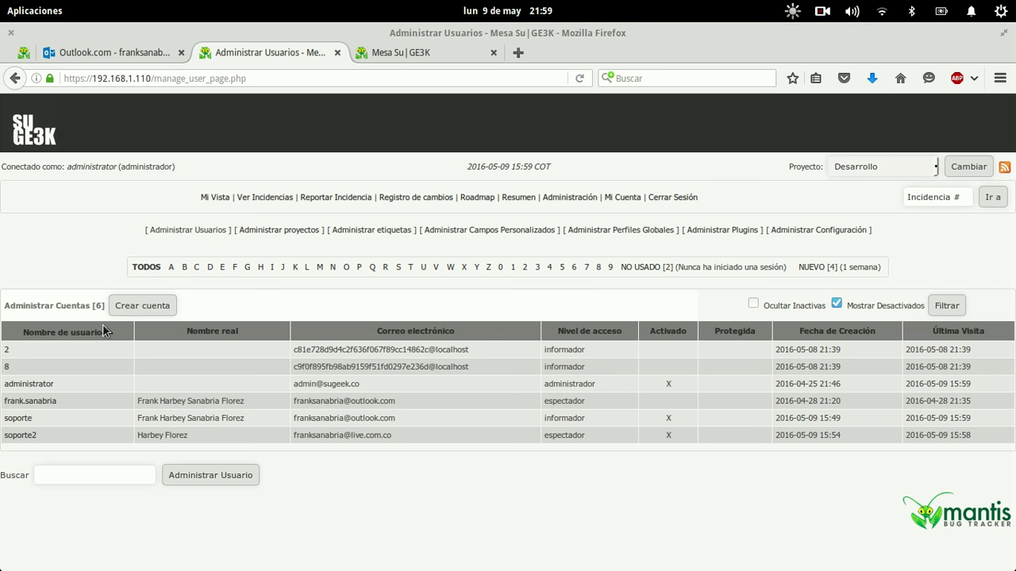
{"action": "left_click", "coordinate": [6, 351]}
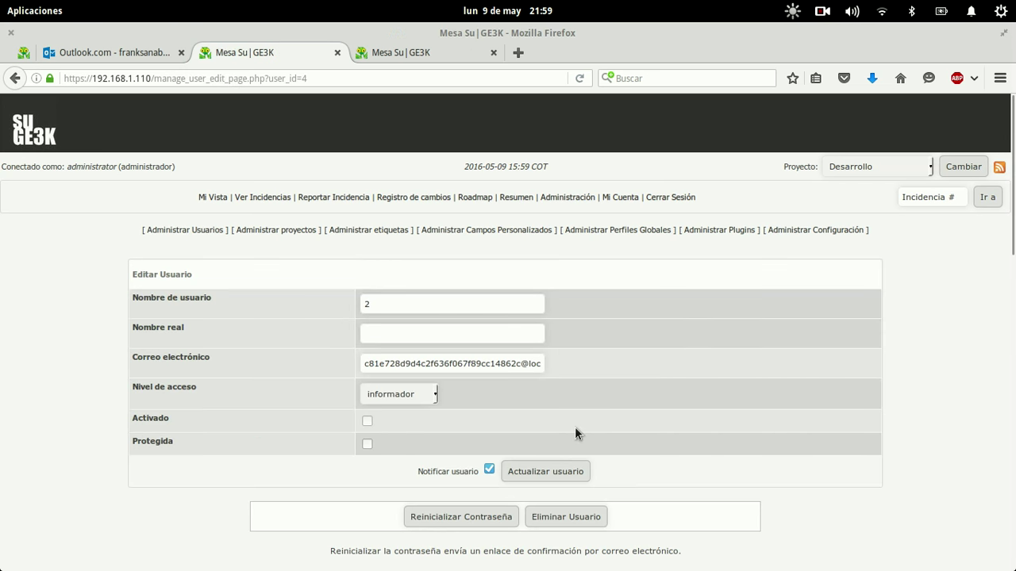
{"action": "scroll", "coordinate": [576, 431], "scroll_direction": "down", "scroll_amount": 2}
{"action": "left_click", "coordinate": [571, 431]}
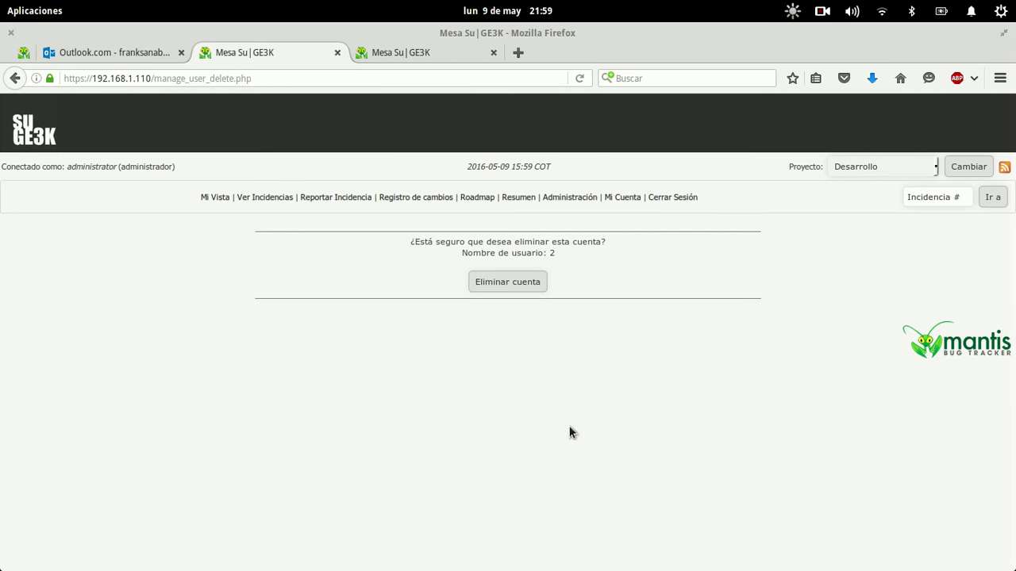
{"action": "left_click", "coordinate": [528, 282]}
{"action": "left_click", "coordinate": [508, 244]}
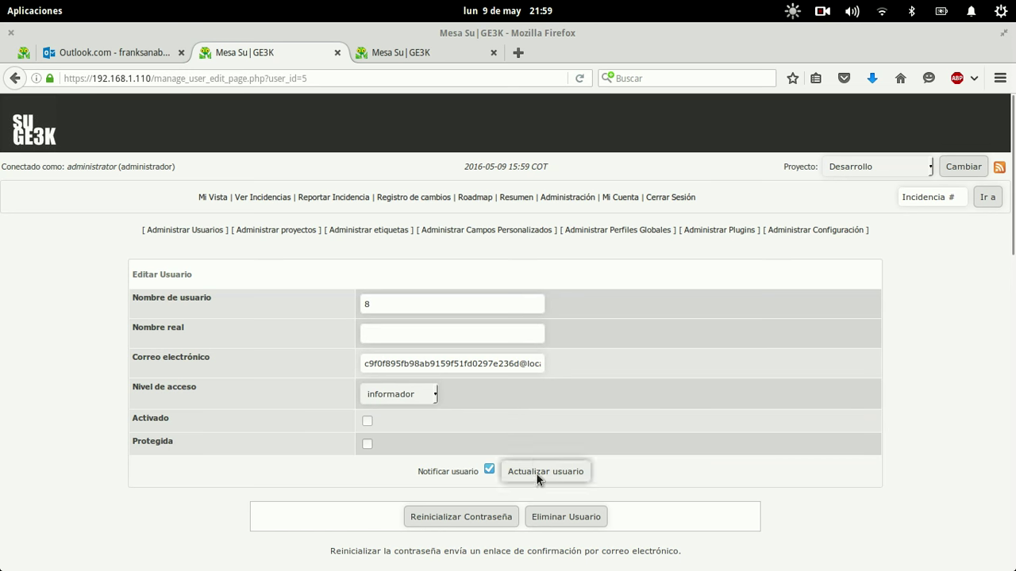
Delete the stray account named 8 and return to the user accounts list
{"action": "left_click", "coordinate": [546, 518]}
{"action": "left_click", "coordinate": [501, 287]}
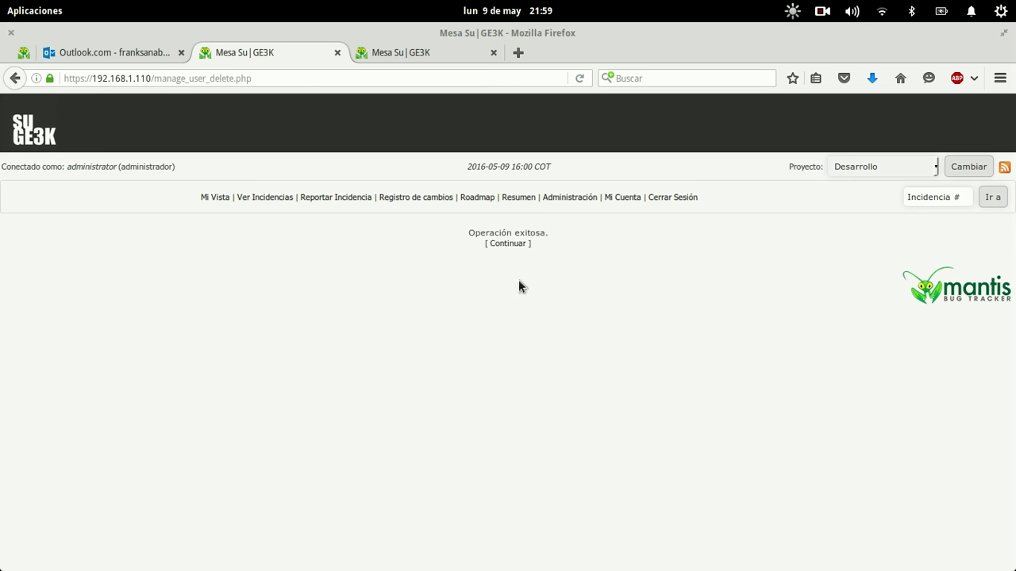
{"action": "left_click", "coordinate": [622, 198]}
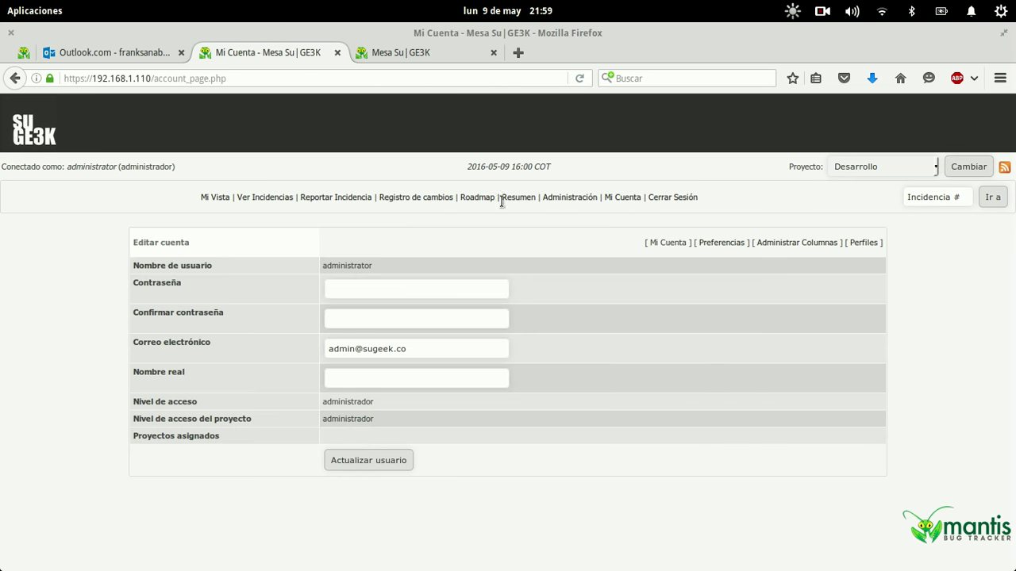
{"action": "left_click", "coordinate": [576, 197]}
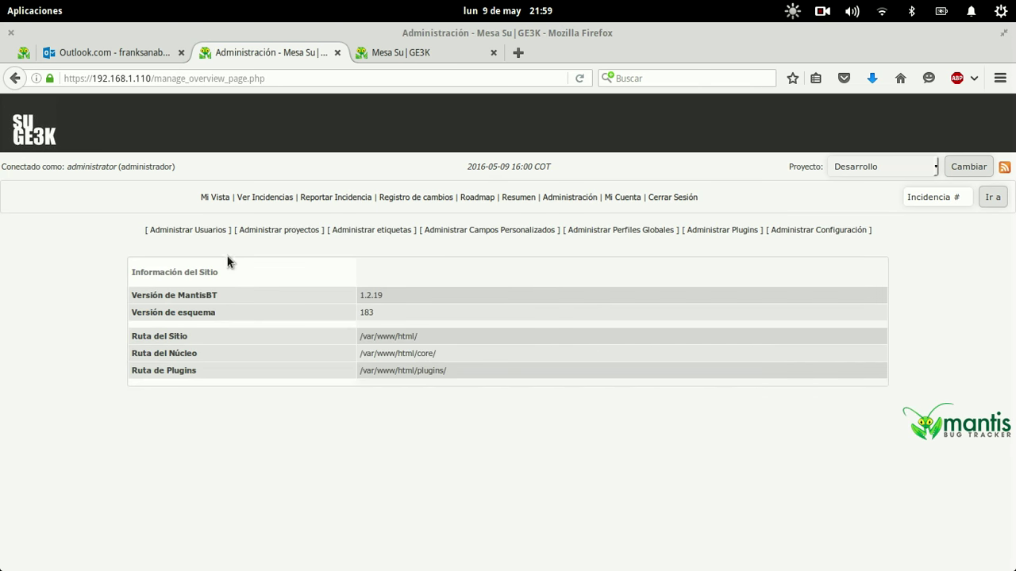
{"action": "left_click", "coordinate": [174, 230]}
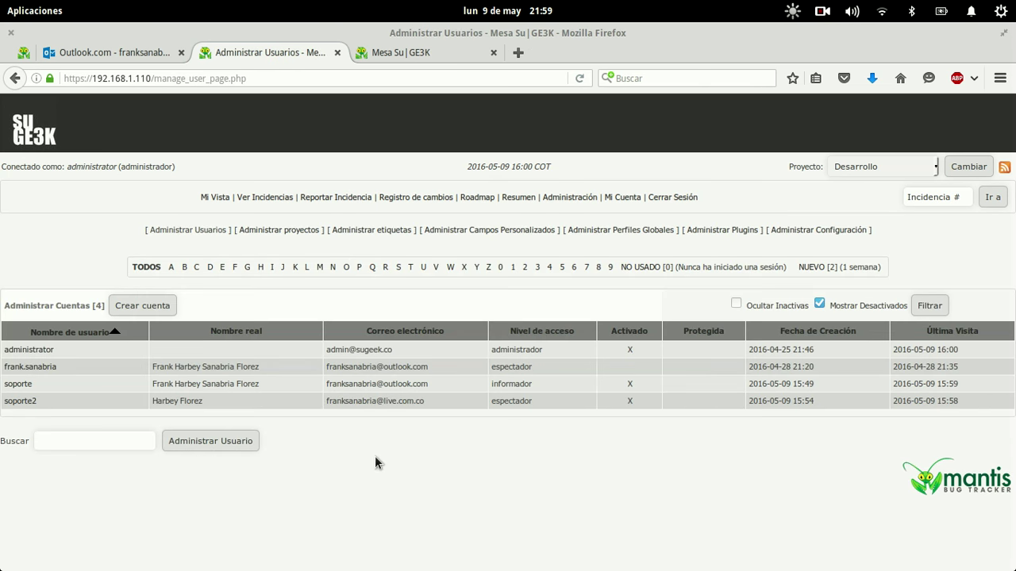
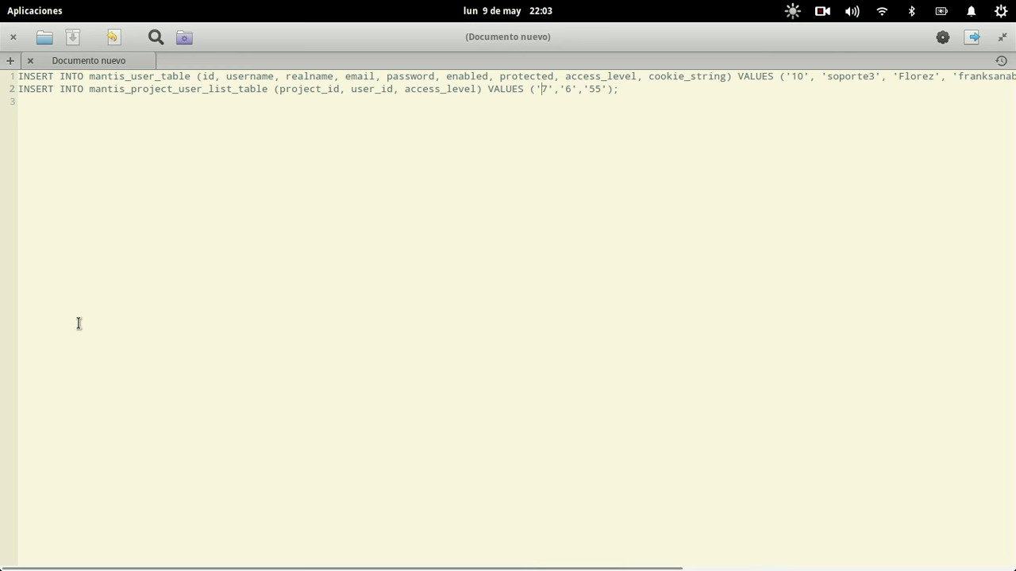
Change the assignment values to '5','10','55', linking project 5 to user 10
{"action": "key", "text": "Delete"}
{"action": "type", "text": "5"}
{"action": "left_click", "coordinate": [571, 89]}
{"action": "key", "text": "BackSpace"}
{"action": "type", "text": "10"}
In Impress, review the Permisos, Crear cuentas and slide 6, ending on Niveles de Acceso
{"action": "key", "text": "alt+Tab"}
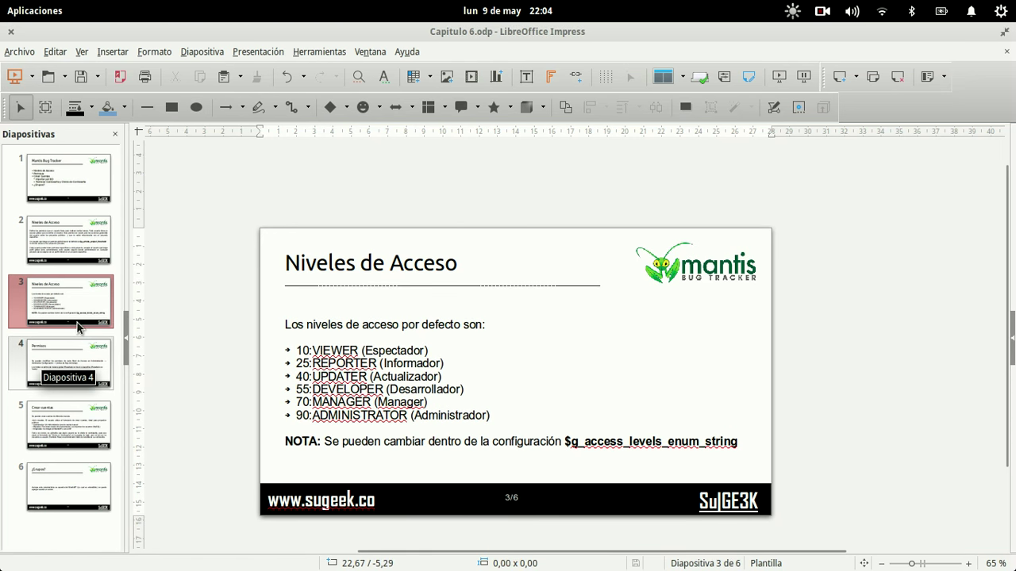
{"action": "left_click", "coordinate": [81, 347]}
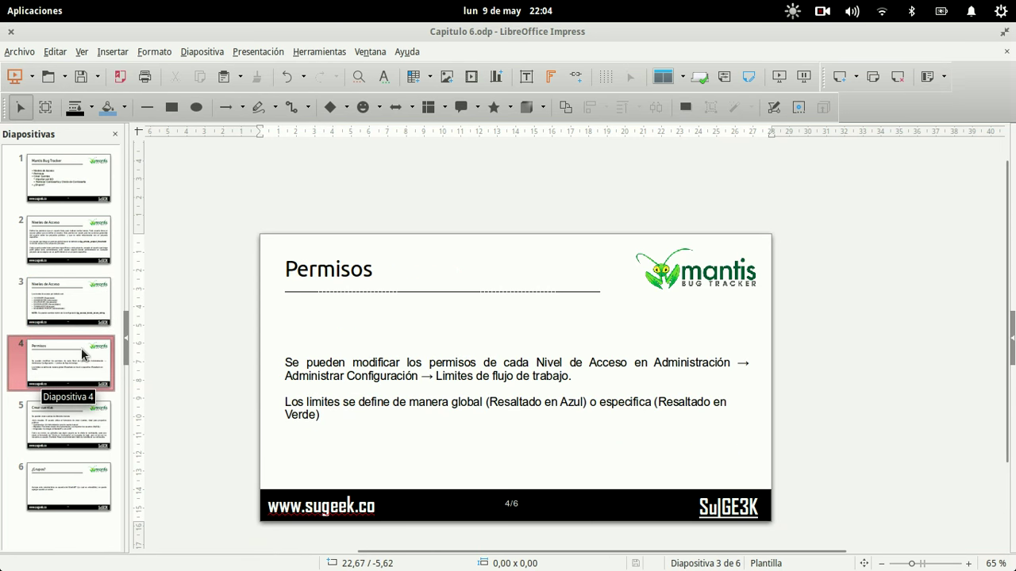
{"action": "left_click", "coordinate": [84, 410]}
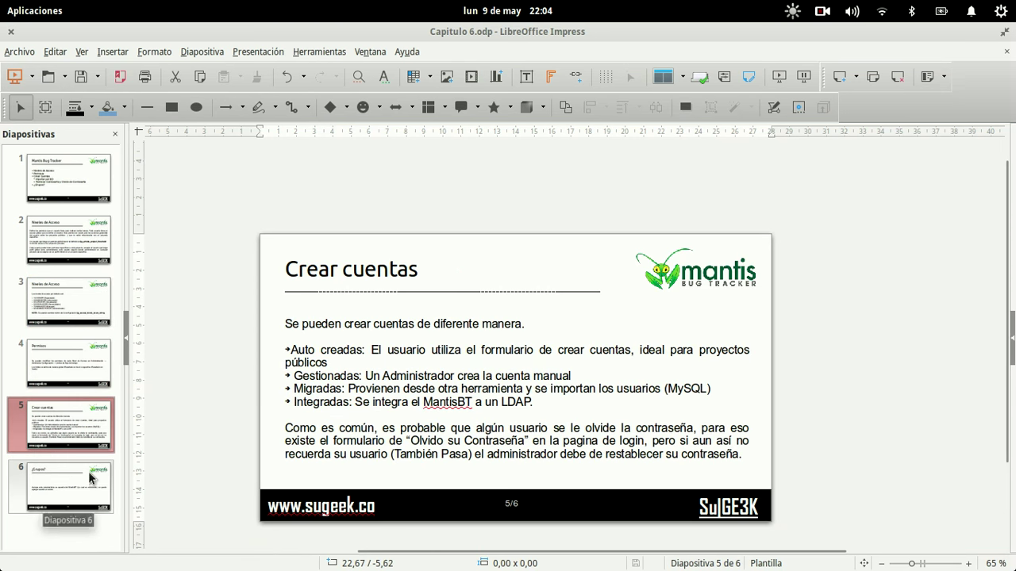
{"action": "left_click", "coordinate": [90, 488]}
{"action": "left_click", "coordinate": [93, 424]}
{"action": "left_click", "coordinate": [96, 353]}
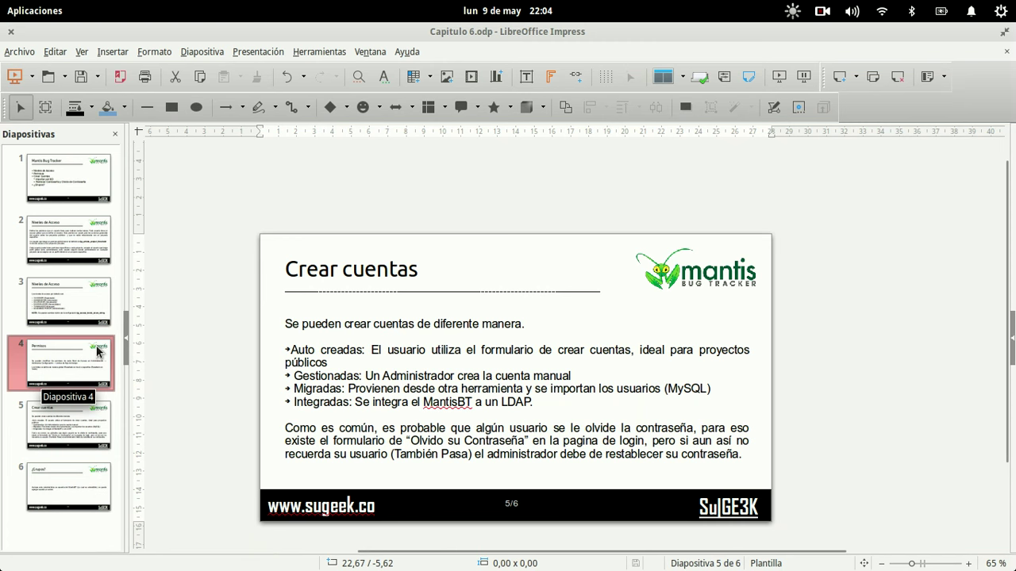
{"action": "left_click", "coordinate": [99, 301]}
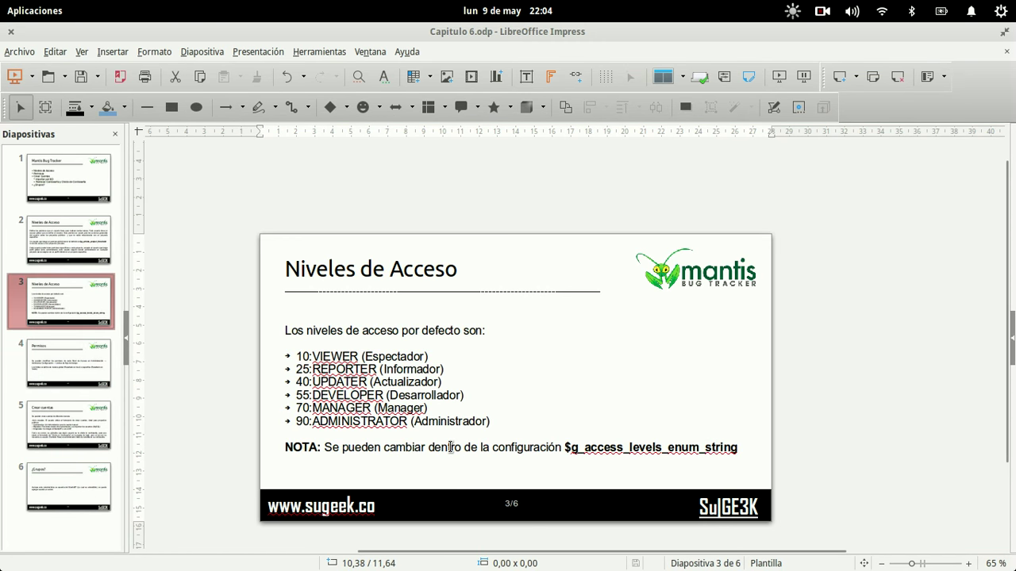
Back in Scratch, select the whole user INSERT statement on line 1
{"action": "key", "text": "alt+Tab"}
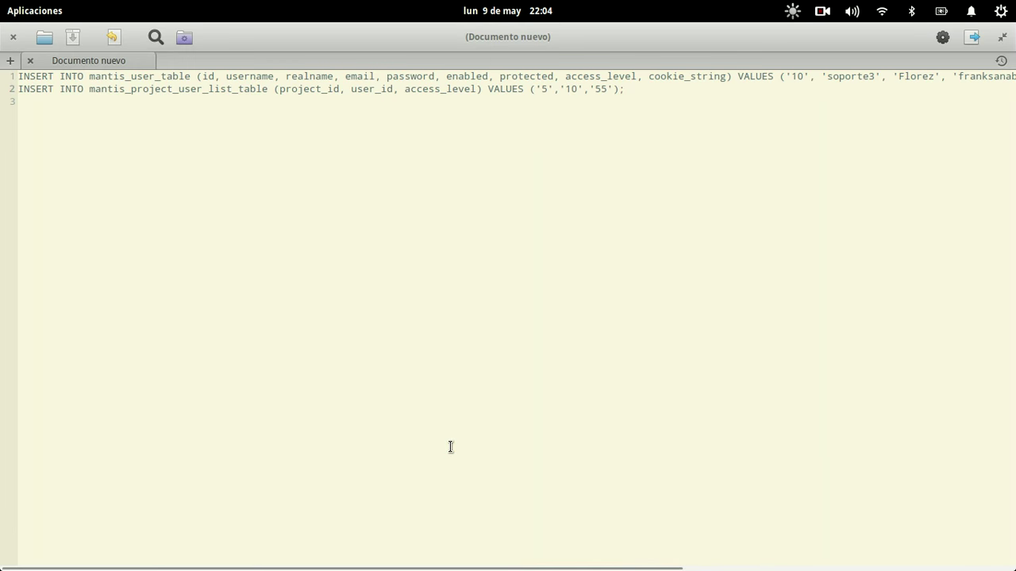
{"action": "key", "text": "Up"}
{"action": "key", "text": "shift+End"}
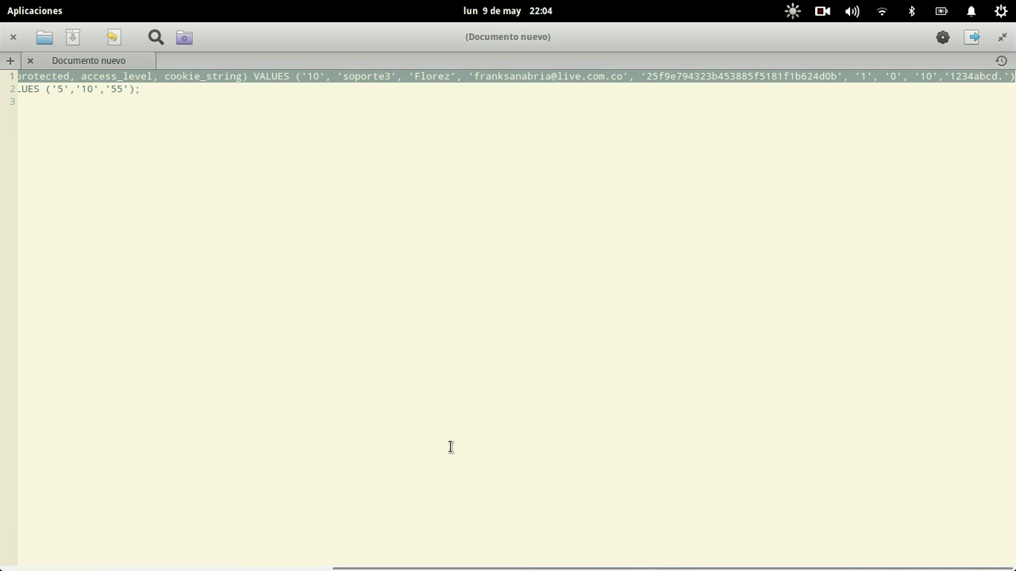
In the terminal's ssh root session, go to the home directory with cd and list its files
{"action": "key", "text": "alt+Tab"}
{"action": "key", "text": "alt+Tab"}
{"action": "key", "text": "alt+Tab"}
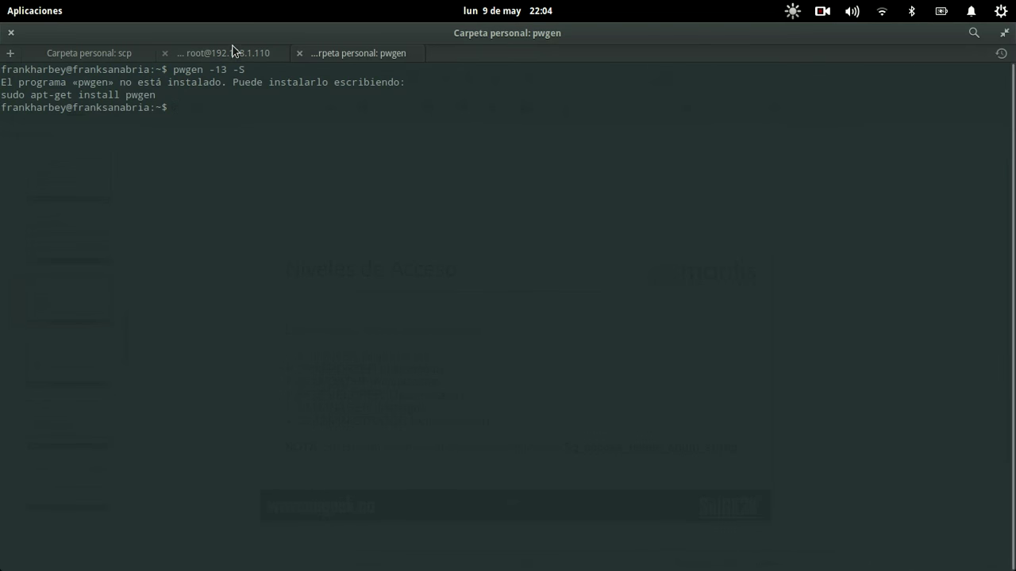
{"action": "left_click", "coordinate": [235, 53]}
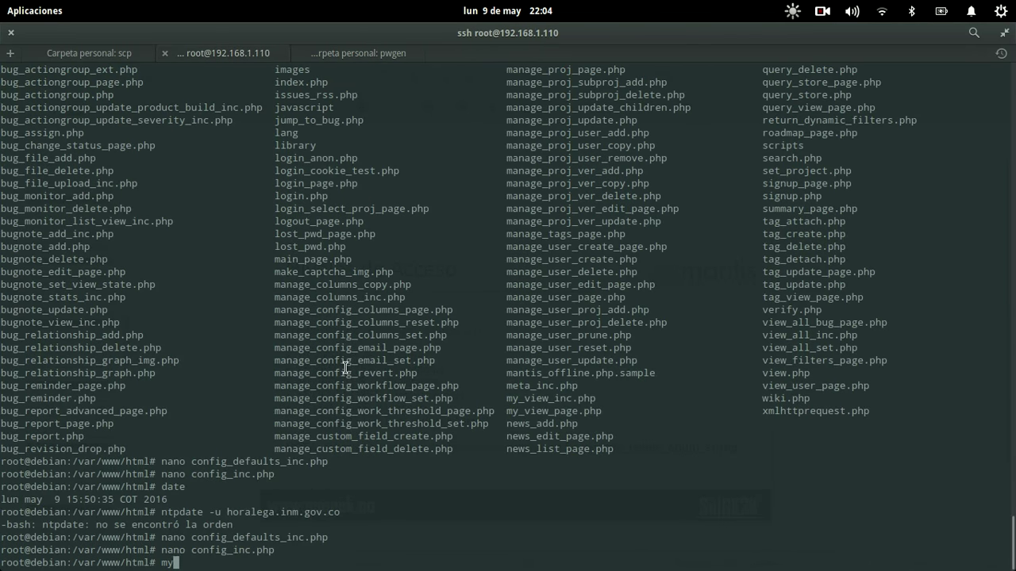
{"action": "type", "text": "nano"}
{"action": "key", "text": "BackSpace"}
{"action": "key", "text": "BackSpace"}
{"action": "key", "text": "BackSpace"}
{"action": "key", "text": "BackSpace"}
{"action": "key", "text": "BackSpace"}
{"action": "type", "text": "cd"}
{"action": "key", "text": "Return"}
{"action": "type", "text": "ls"}
{"action": "key", "text": "Return"}
{"action": "type", "text": "m"}
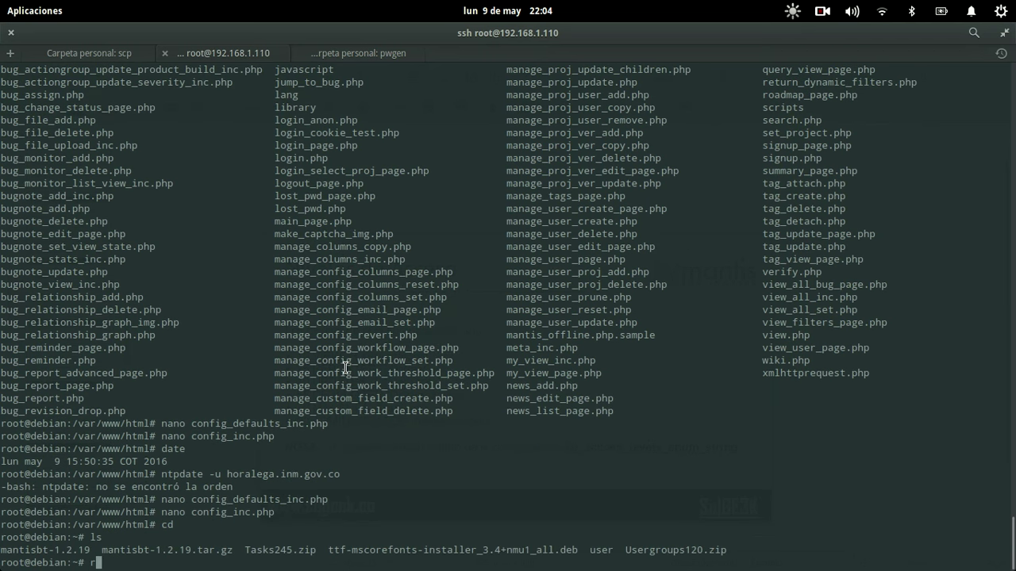
{"action": "key", "text": "BackSpace"}
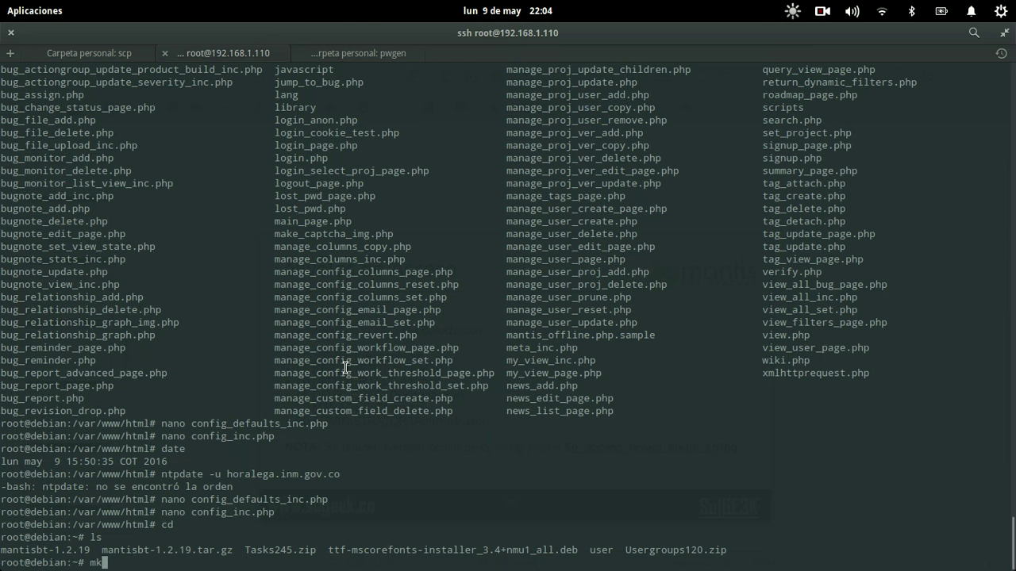
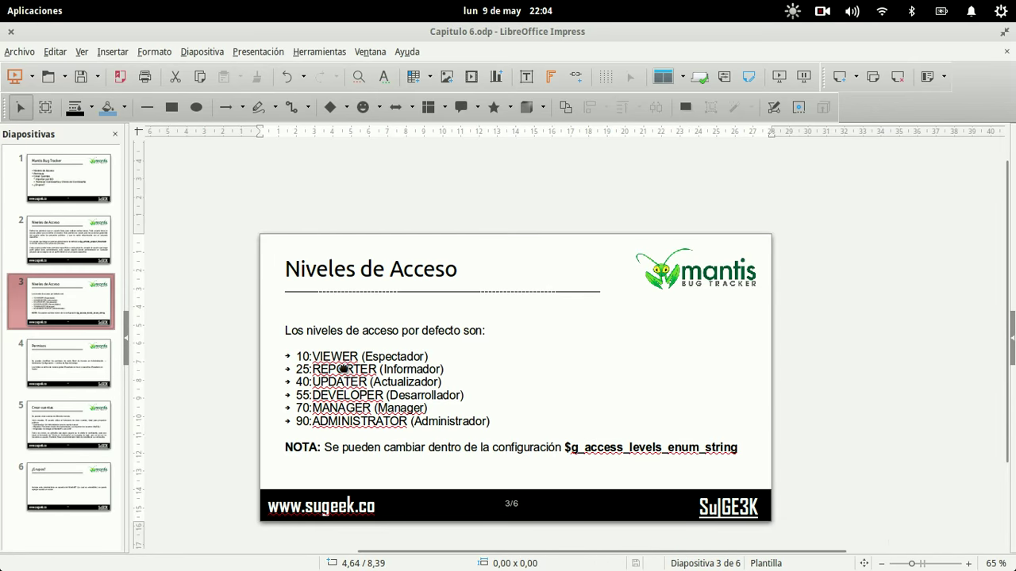
{"action": "key", "text": "alt+Tab"}
Copy the INSERT adding user 10 to project 5 with access level 55 into nano file A
{"action": "triple_click", "coordinate": [150, 88]}
{"action": "key", "text": "ctrl+c"}
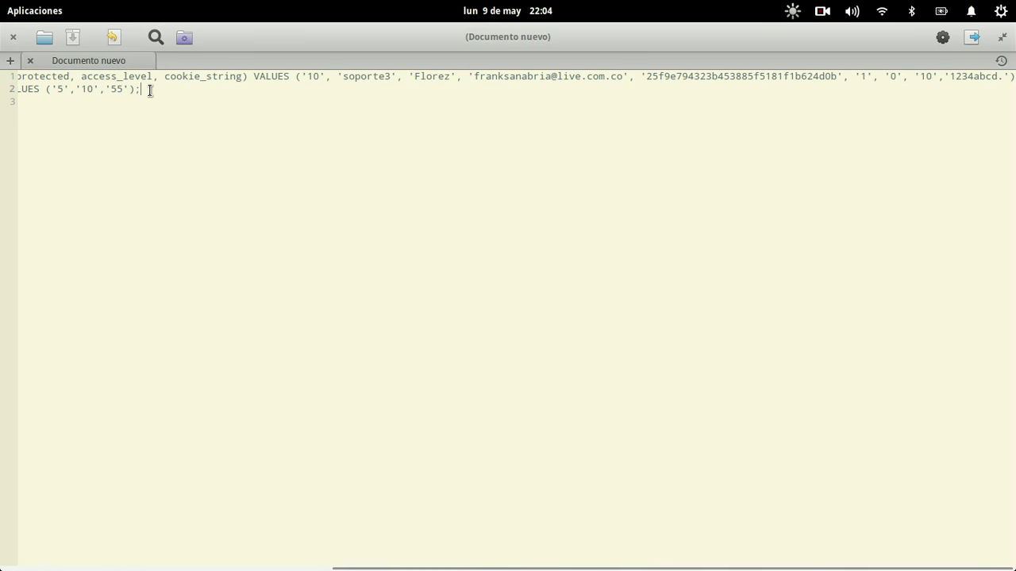
{"action": "key", "text": "alt+Tab"}
{"action": "key", "text": "alt+Tab"}
{"action": "key", "text": "alt+Tab"}
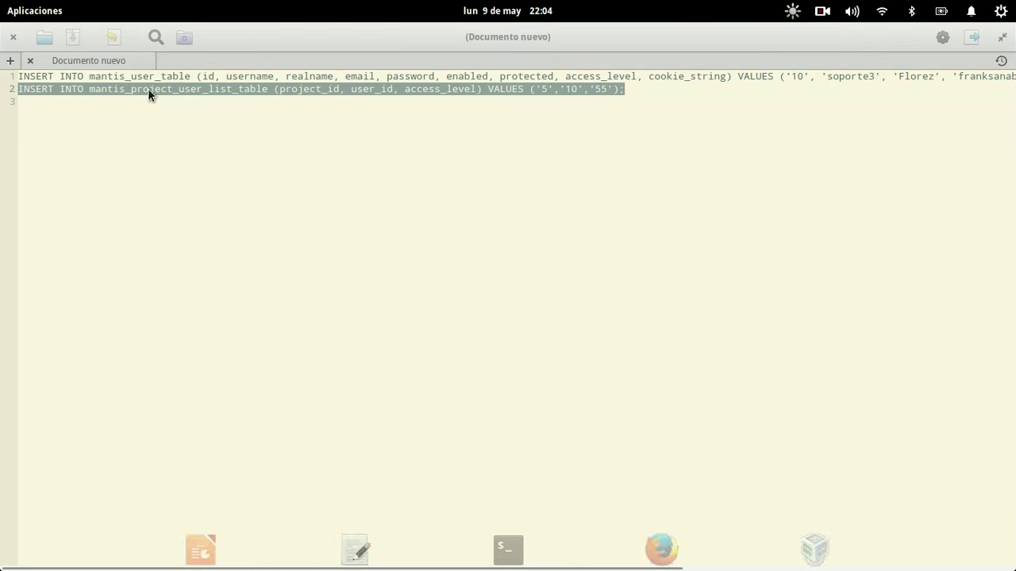
{"action": "key", "text": "ctrl+shift+v"}
End the first INSERT statement with ';' and save file A in nano
{"action": "key", "text": "Up"}
{"action": "key", "text": "End"}
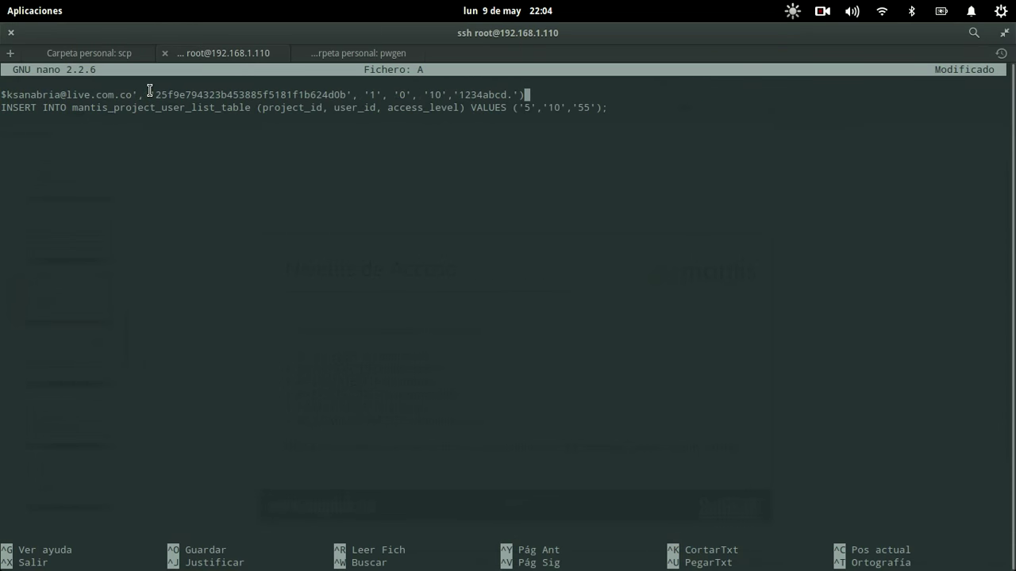
{"action": "type", "text": ";"}
{"action": "key", "text": "Down"}
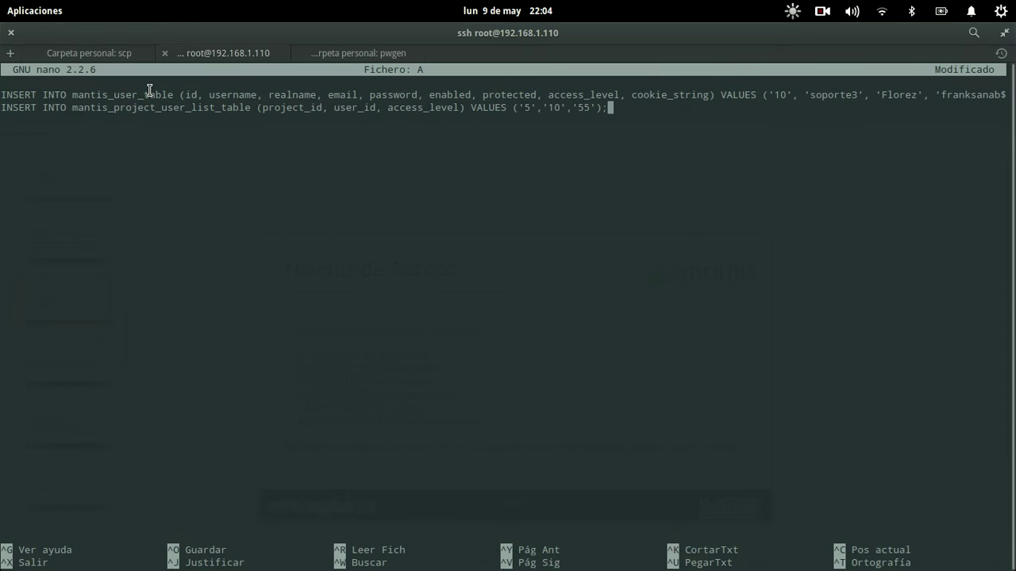
{"action": "key", "text": "ctrl+o"}
{"action": "key", "text": "Return"}
{"action": "key", "text": "ctrl+x"}
Import file A with mysql -p, correcting the database name to mantisbt
{"action": "type", "text": "my"}
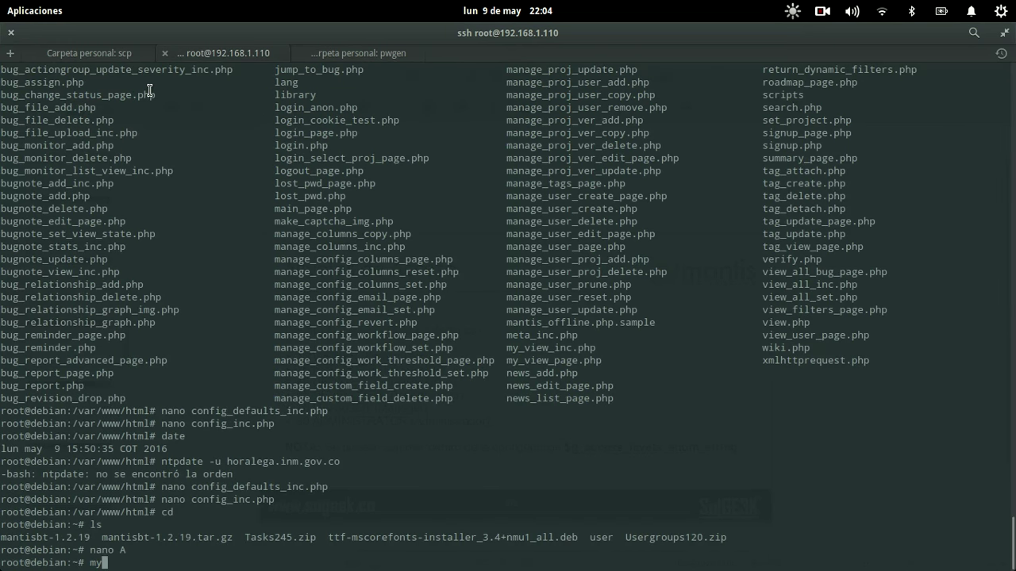
{"action": "type", "text": "sql -p mantis"}
{"action": "type", "text": " >"}
{"action": "type", "text": " A"}
{"action": "key", "text": "Return"}
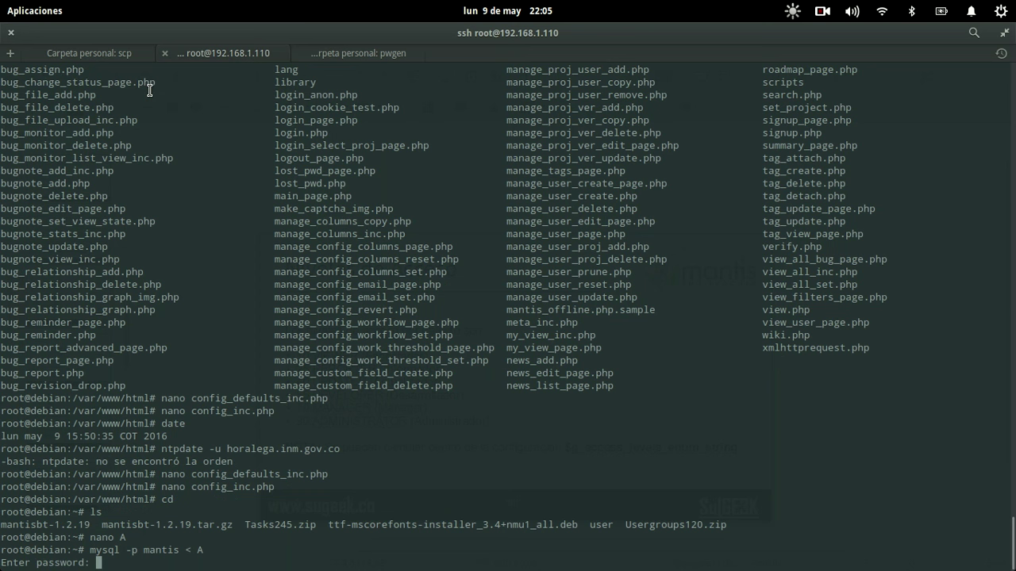
{"action": "key", "text": "Return"}
{"action": "key", "text": "Up"}
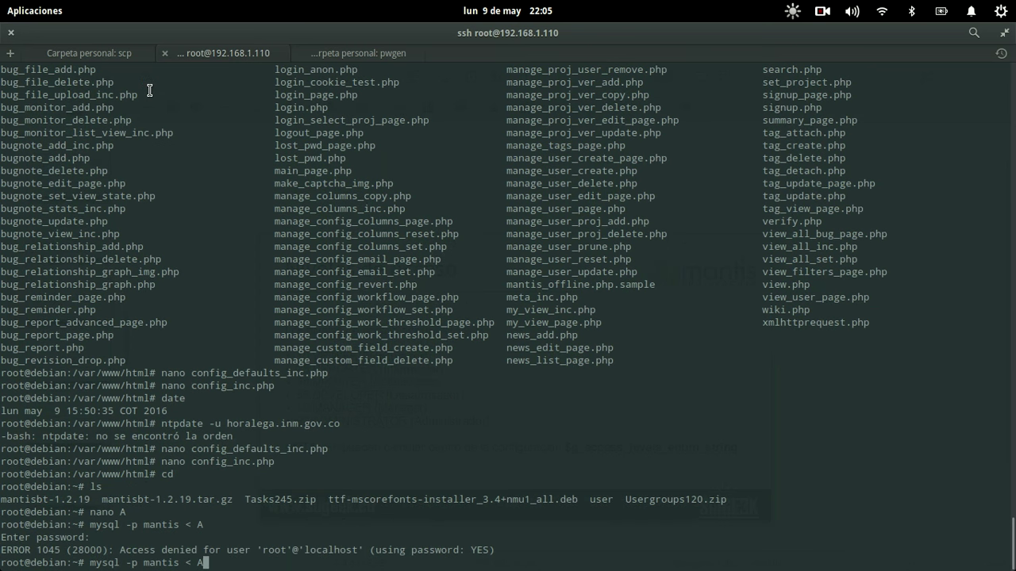
{"action": "key", "text": "Return"}
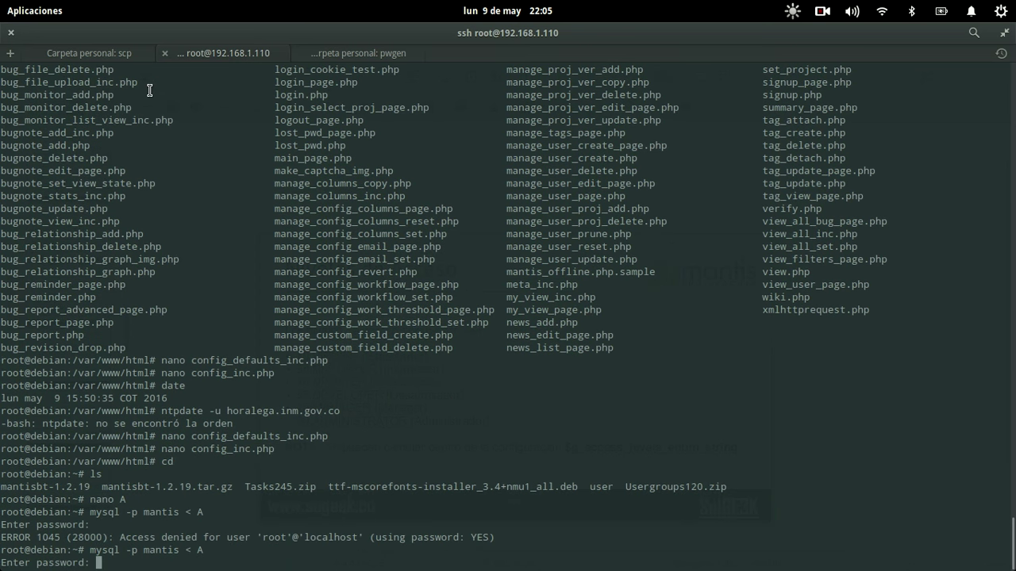
{"action": "key", "text": "Return"}
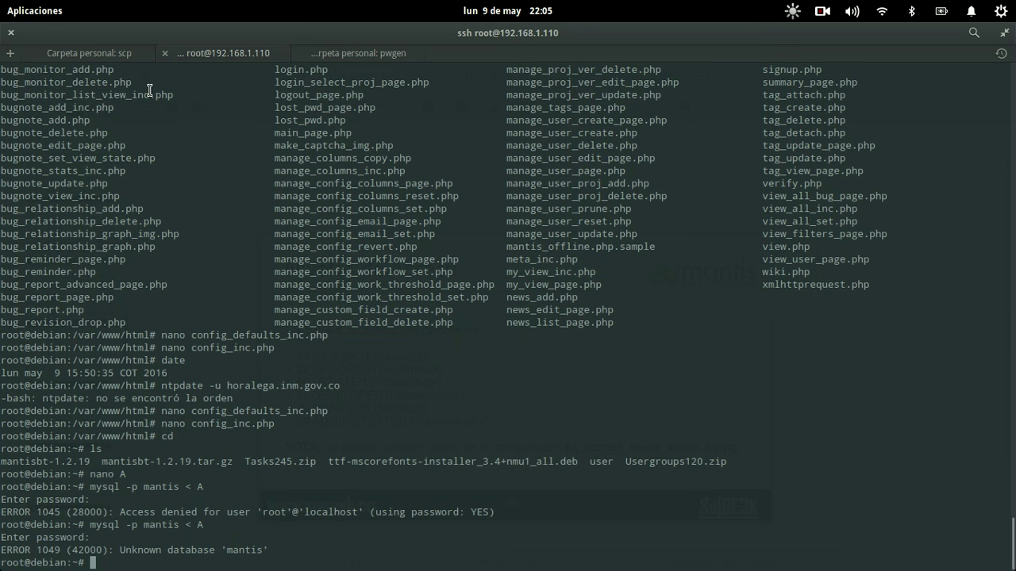
{"action": "key", "text": "Up"}
{"action": "key", "text": "Left"}
{"action": "key", "text": "Left"}
{"action": "key", "text": "Left"}
{"action": "key", "text": "Left"}
{"action": "type", "text": "bt"}
{"action": "key", "text": "Return"}
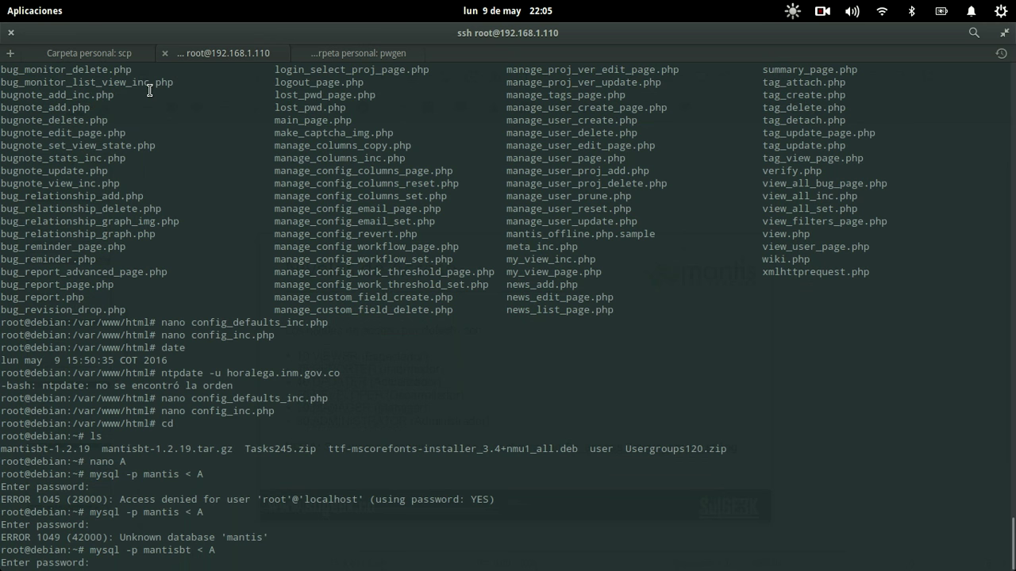
{"action": "key", "text": "Return"}
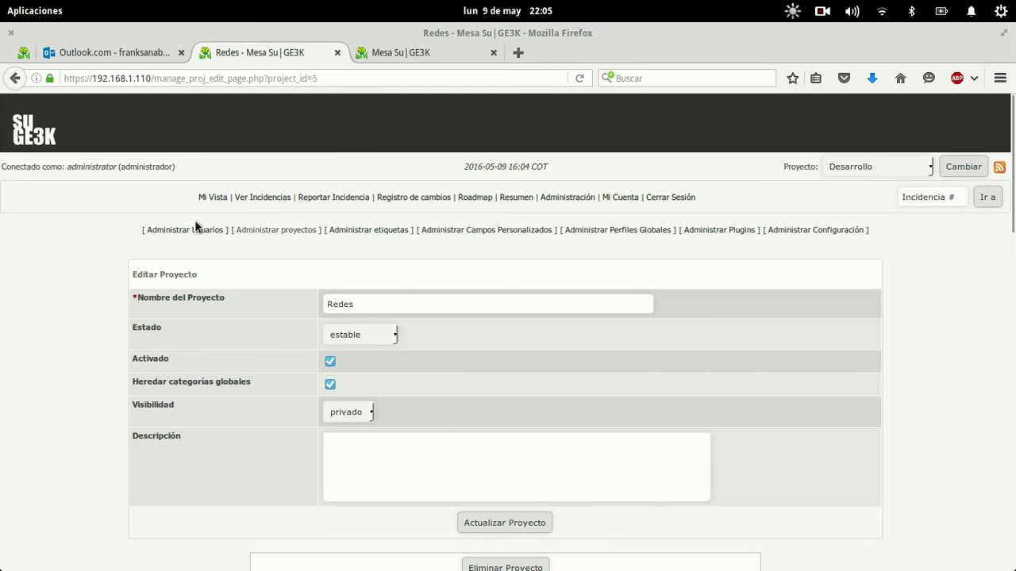
{"action": "left_click", "coordinate": [191, 233]}
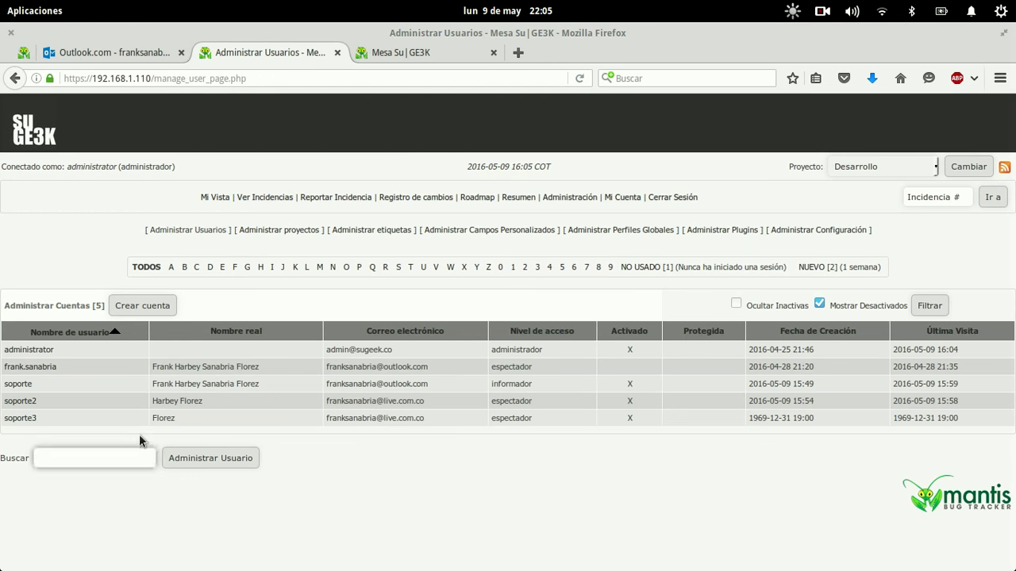
{"action": "left_click", "coordinate": [21, 419]}
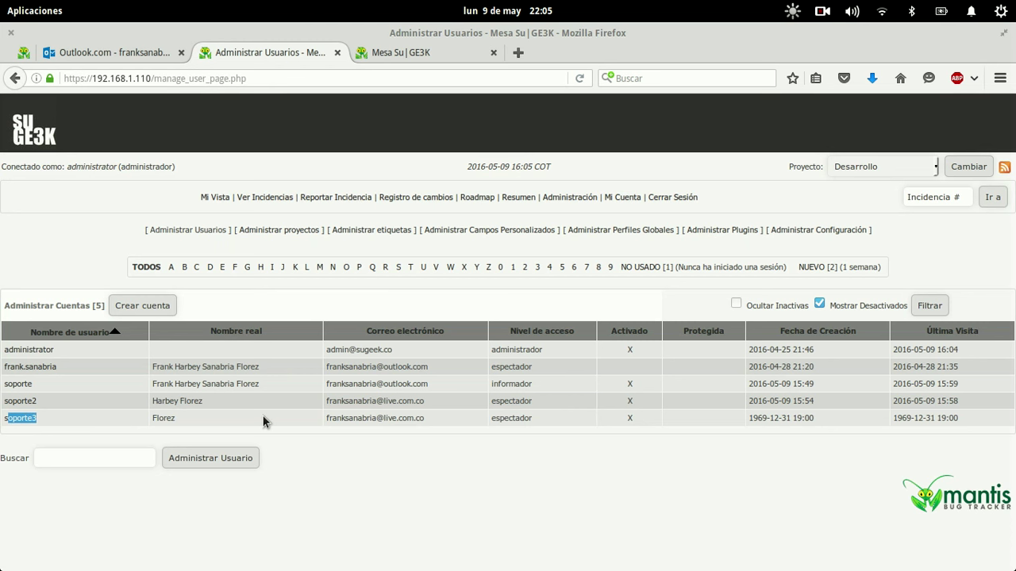
{"action": "left_click_drag", "start_coordinate": [209, 418], "coordinate": [151, 418]}
{"action": "left_click_drag", "start_coordinate": [468, 421], "coordinate": [422, 421]}
{"action": "left_click", "coordinate": [461, 421]}
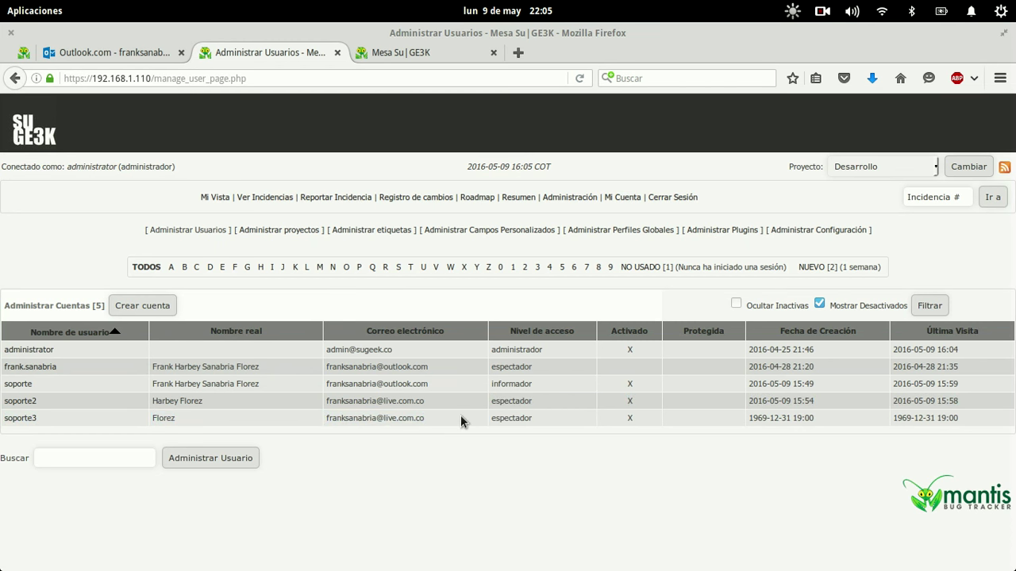
{"action": "left_click_drag", "start_coordinate": [533, 420], "coordinate": [495, 420]}
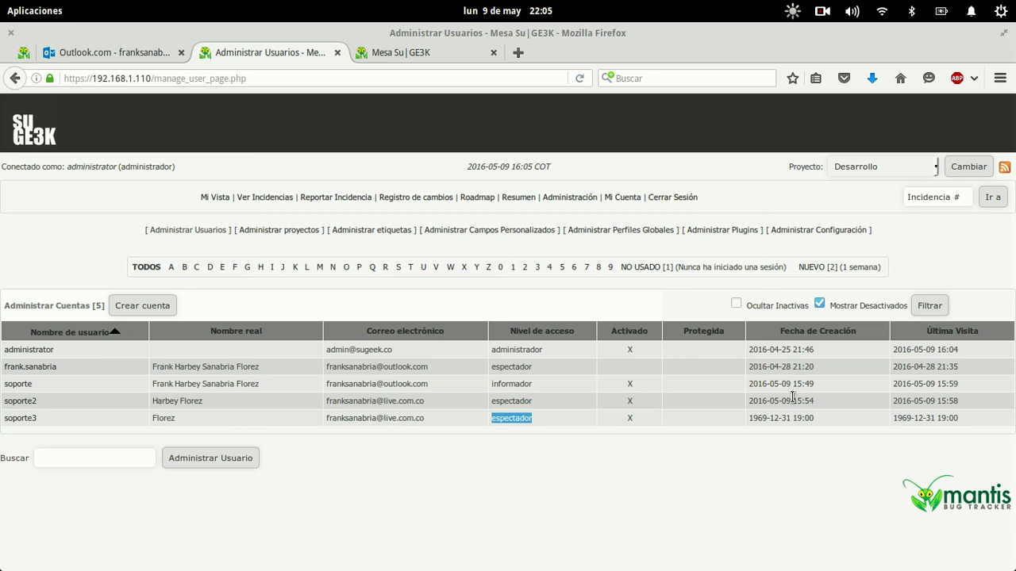
{"action": "left_click_drag", "start_coordinate": [816, 420], "coordinate": [771, 416]}
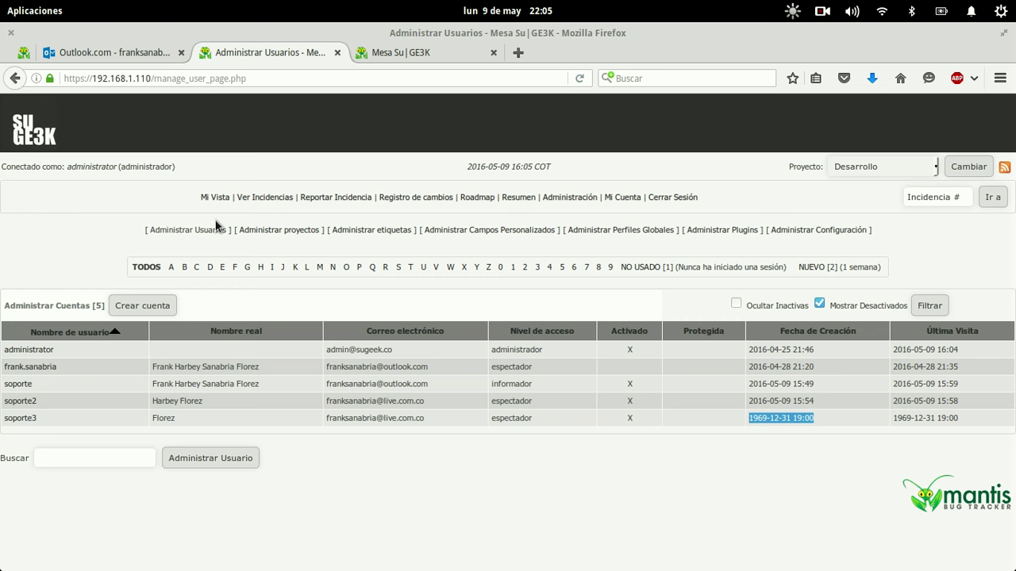
{"action": "left_click", "coordinate": [292, 231]}
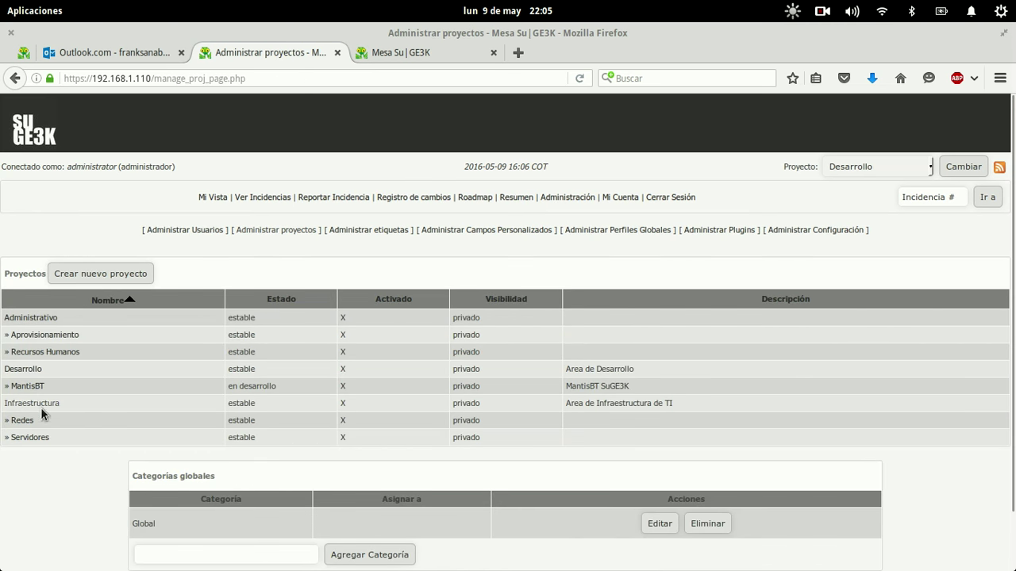
{"action": "left_click", "coordinate": [22, 419]}
{"action": "scroll", "coordinate": [369, 393], "scroll_direction": "down", "scroll_amount": 10}
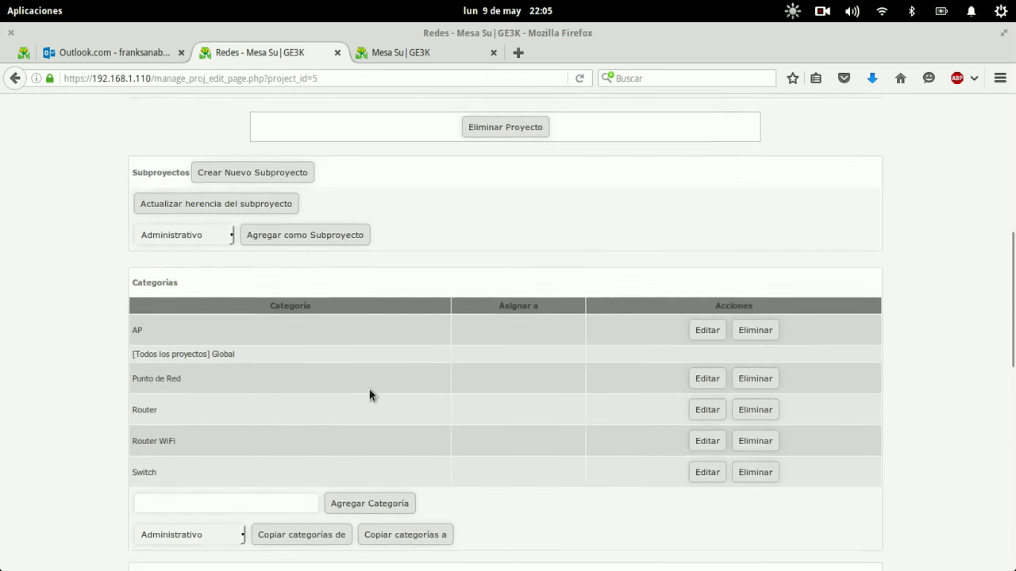
{"action": "scroll", "coordinate": [369, 392], "scroll_direction": "down", "scroll_amount": 10}
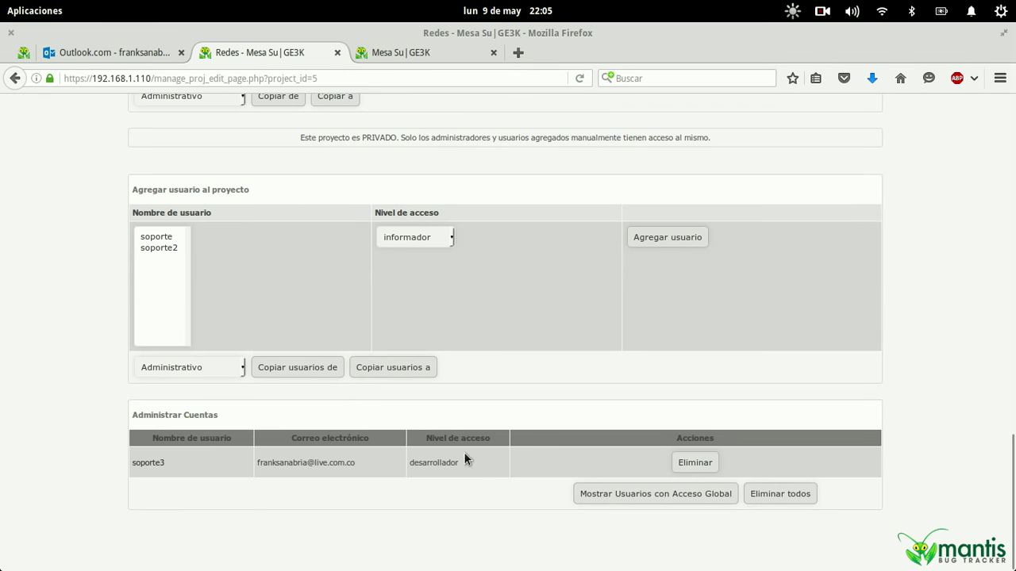
{"action": "left_click_drag", "start_coordinate": [469, 465], "coordinate": [254, 471]}
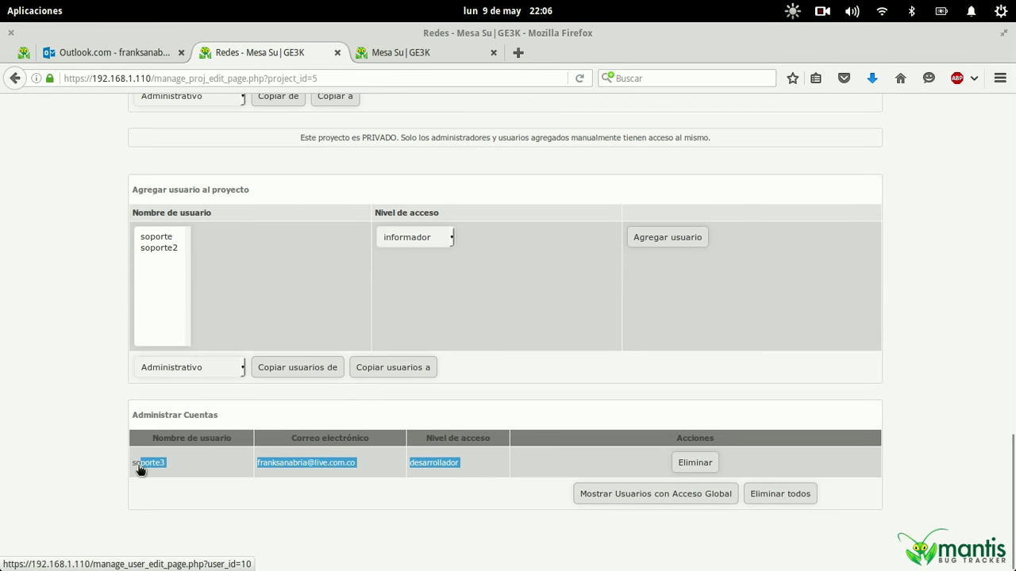
{"action": "scroll", "coordinate": [469, 370], "scroll_direction": "up", "scroll_amount": 20}
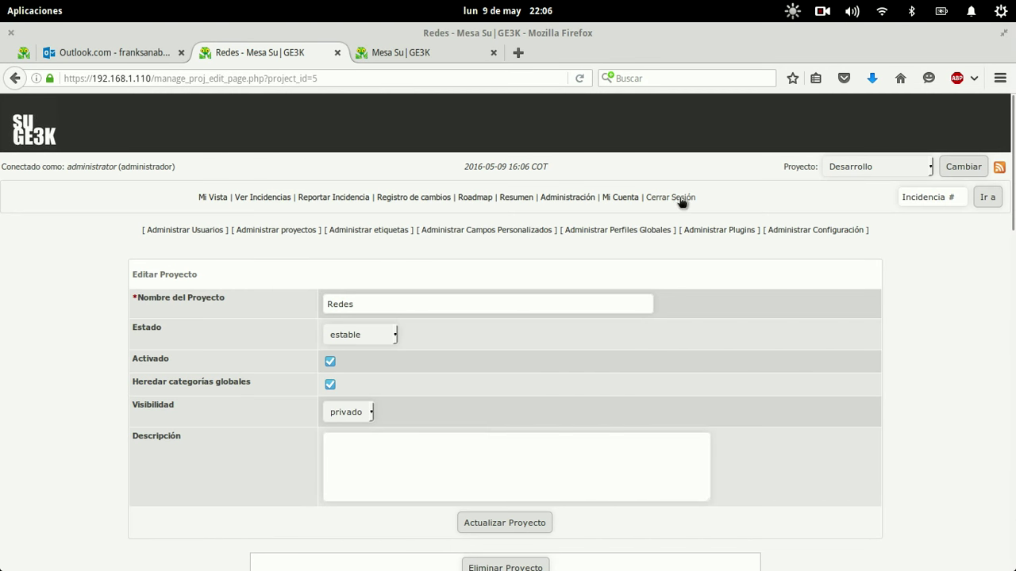
{"action": "left_click", "coordinate": [675, 198]}
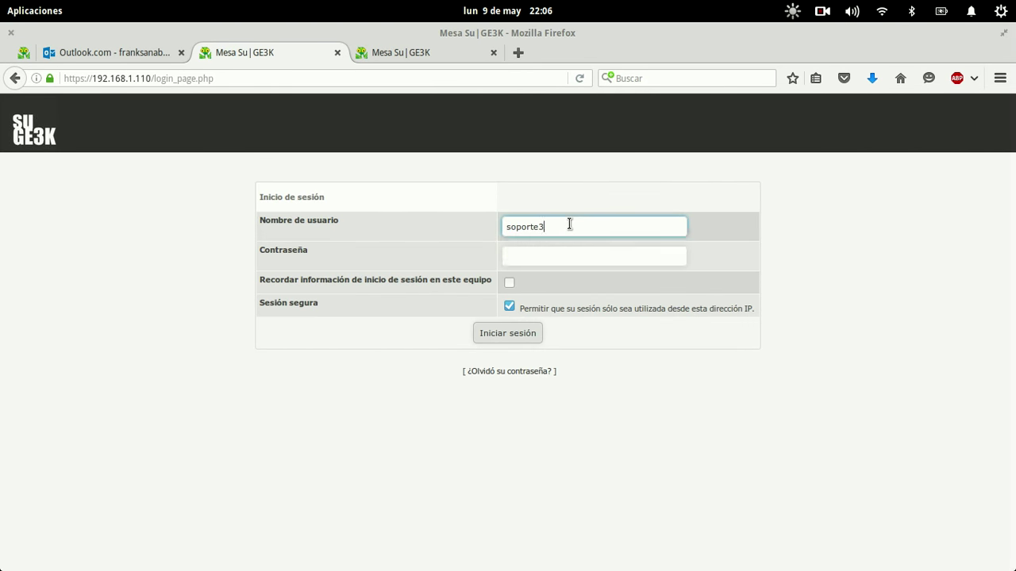
{"action": "key", "text": "Tab"}
{"action": "key", "text": "Return"}
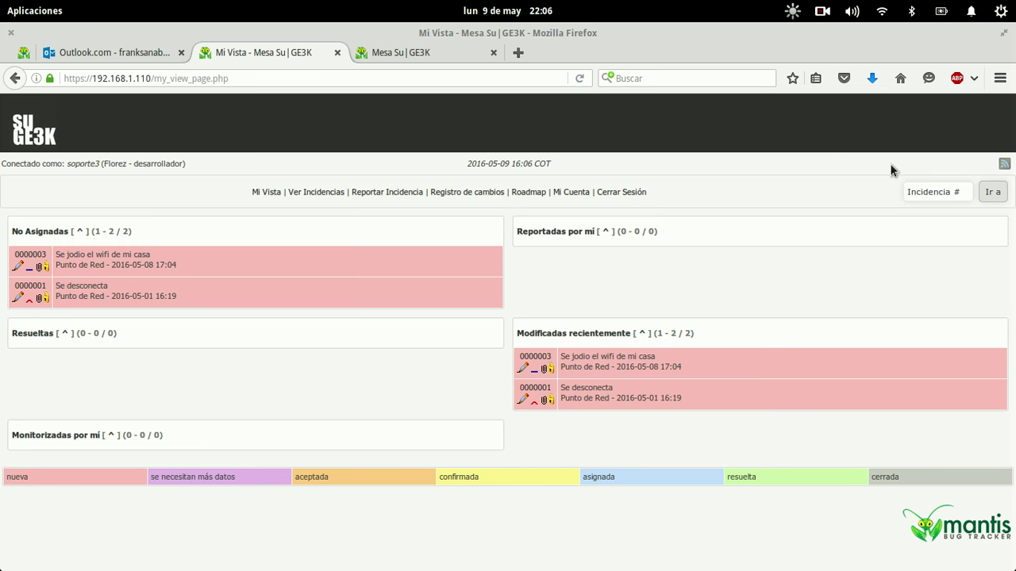
Look up issue 2, see access denied, then open Mi Vista and log out
{"action": "left_click", "coordinate": [913, 193]}
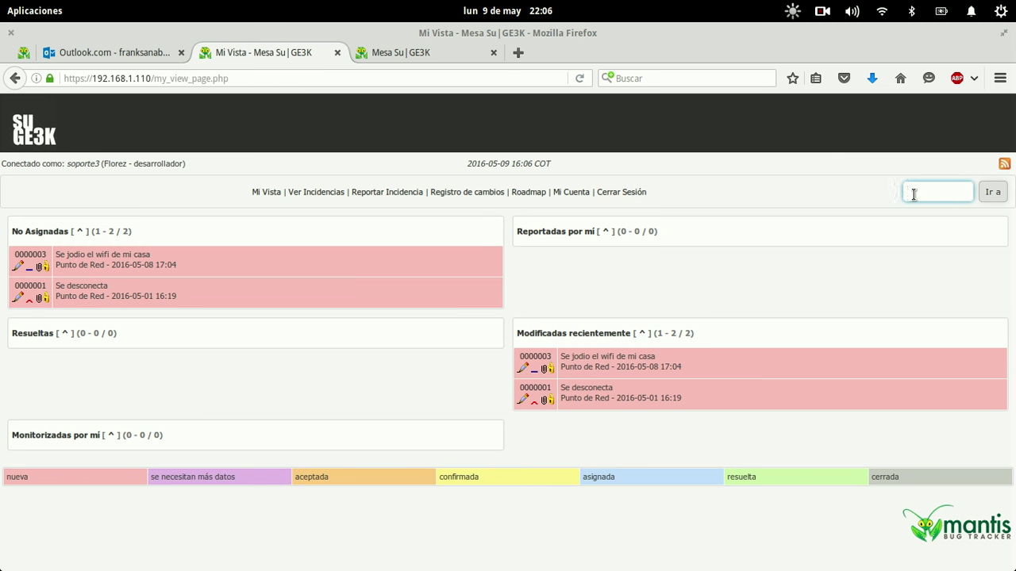
{"action": "type", "text": "2"}
{"action": "key", "text": "Return"}
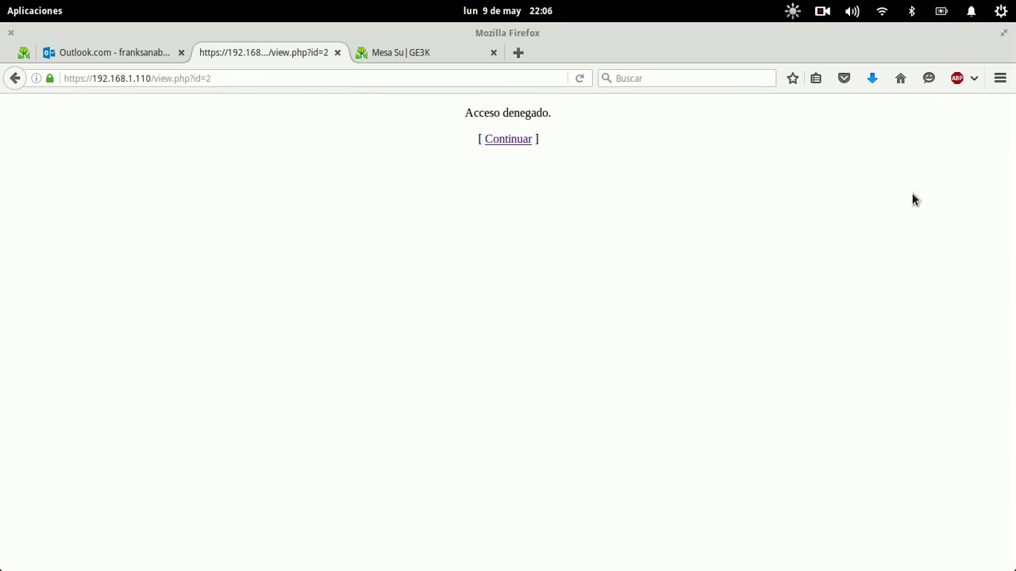
{"action": "left_click", "coordinate": [509, 140]}
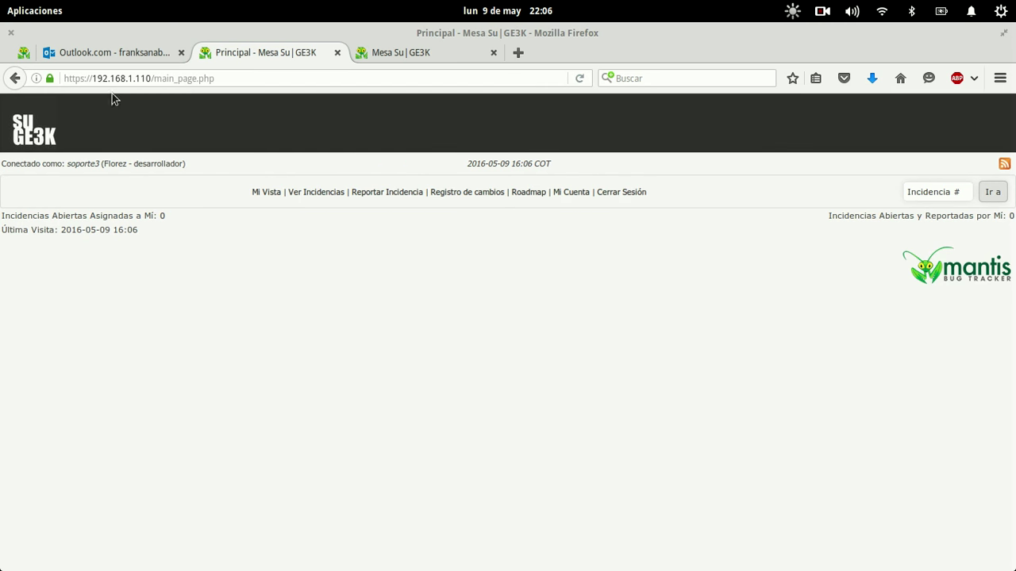
{"action": "left_click", "coordinate": [14, 77]}
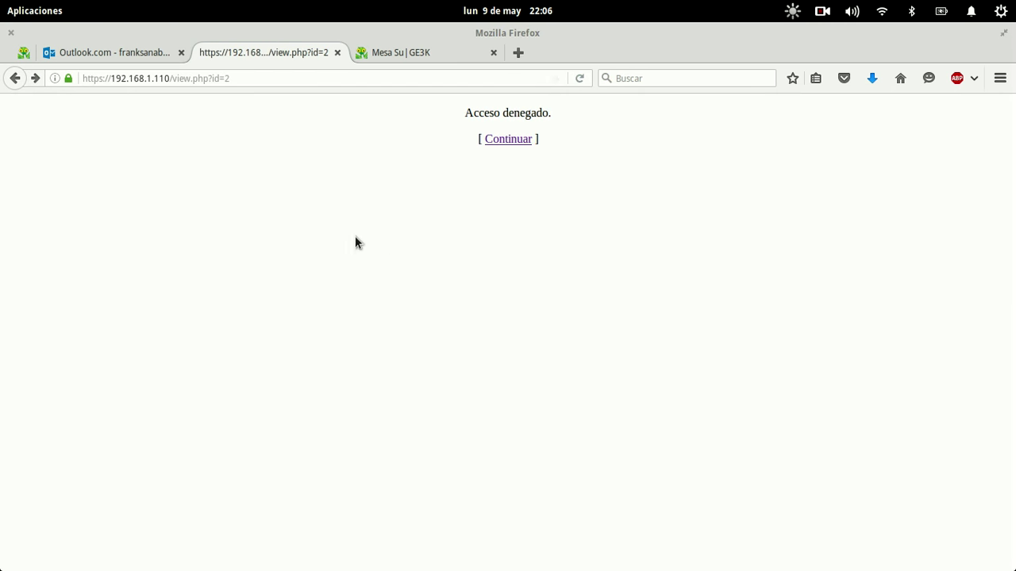
{"action": "left_click", "coordinate": [495, 141]}
{"action": "left_click", "coordinate": [254, 192]}
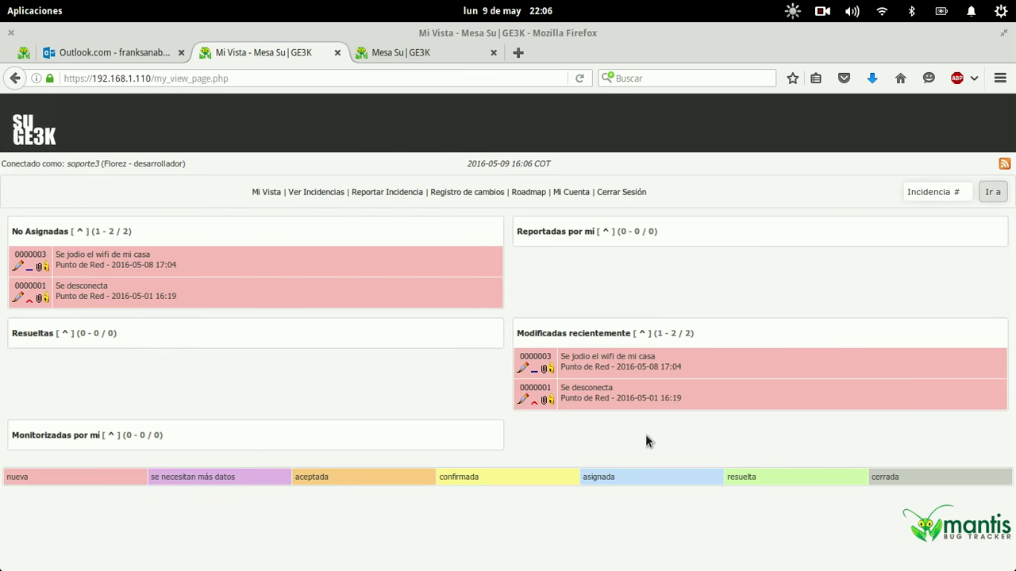
{"action": "left_click", "coordinate": [626, 191]}
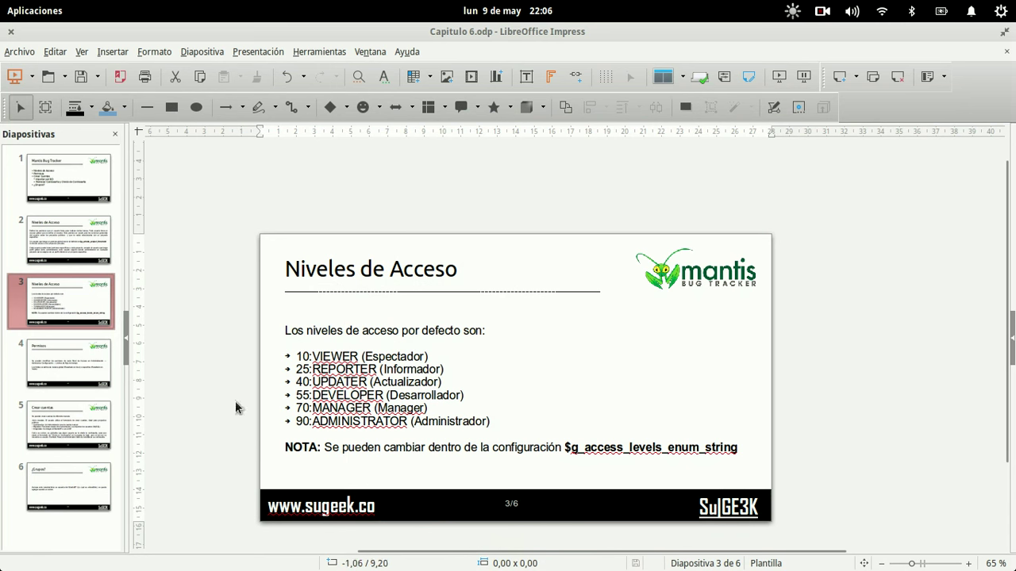
Run the Capitulo 6 slideshow full screen and land on slide 5, 'Crear cuentas'
{"action": "left_click", "coordinate": [82, 429]}
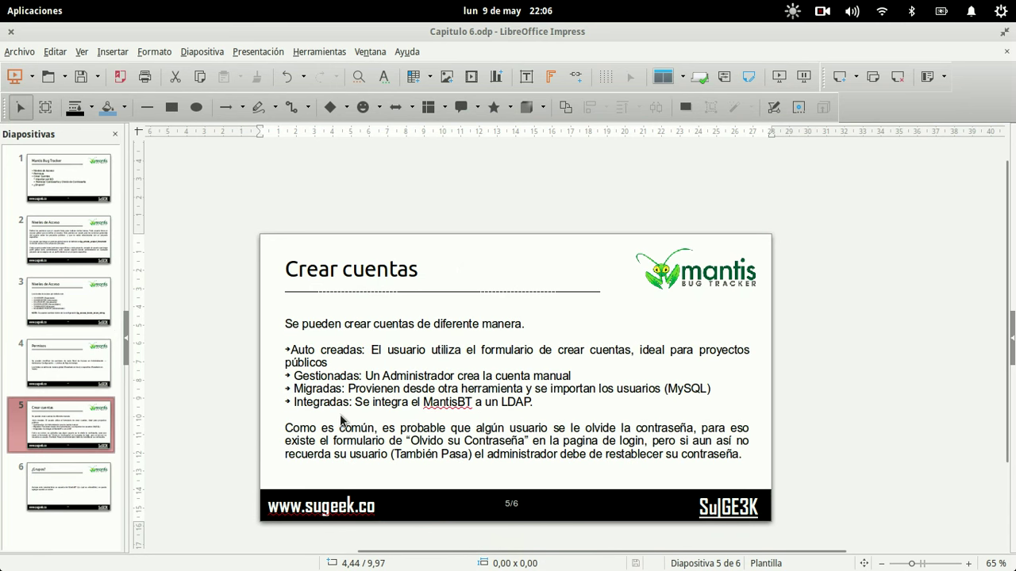
{"action": "key", "text": "F5"}
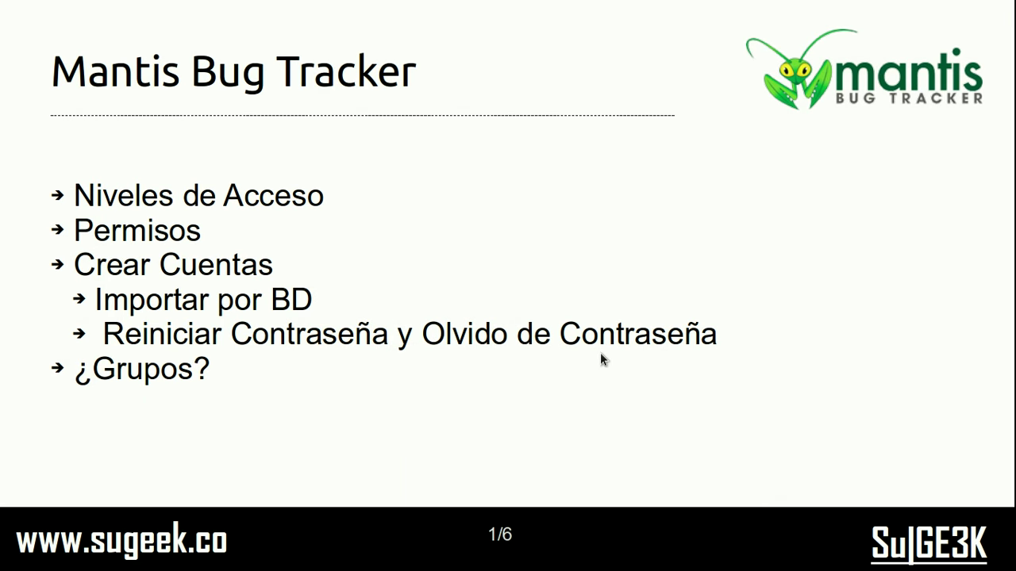
{"action": "key", "text": "Right"}
{"action": "key", "text": "Right"}
{"action": "key", "text": "Right"}
{"action": "key", "text": "Right"}
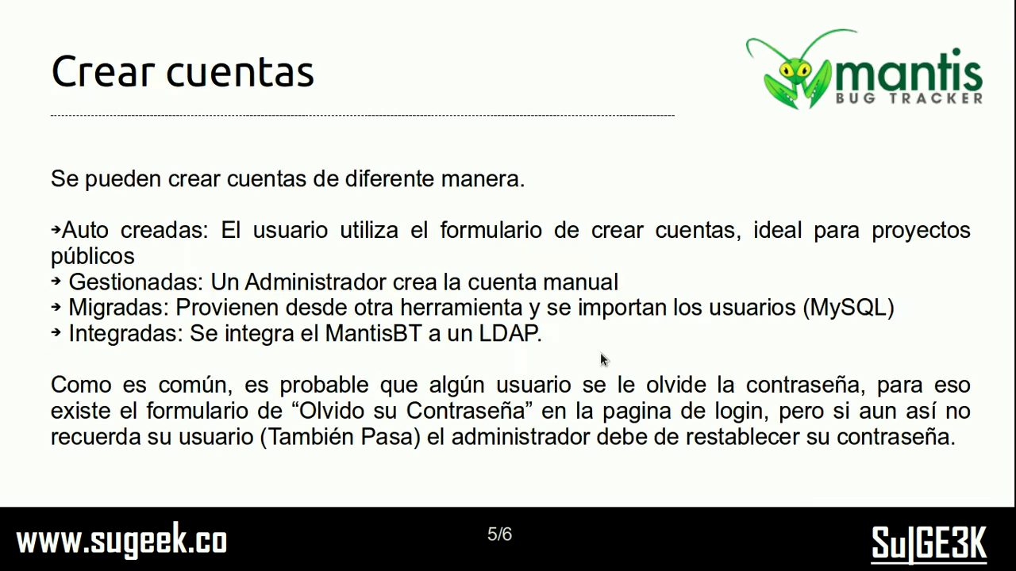
{"action": "key", "text": "Right"}
{"action": "key", "text": "Left"}
{"action": "key", "text": "Left"}
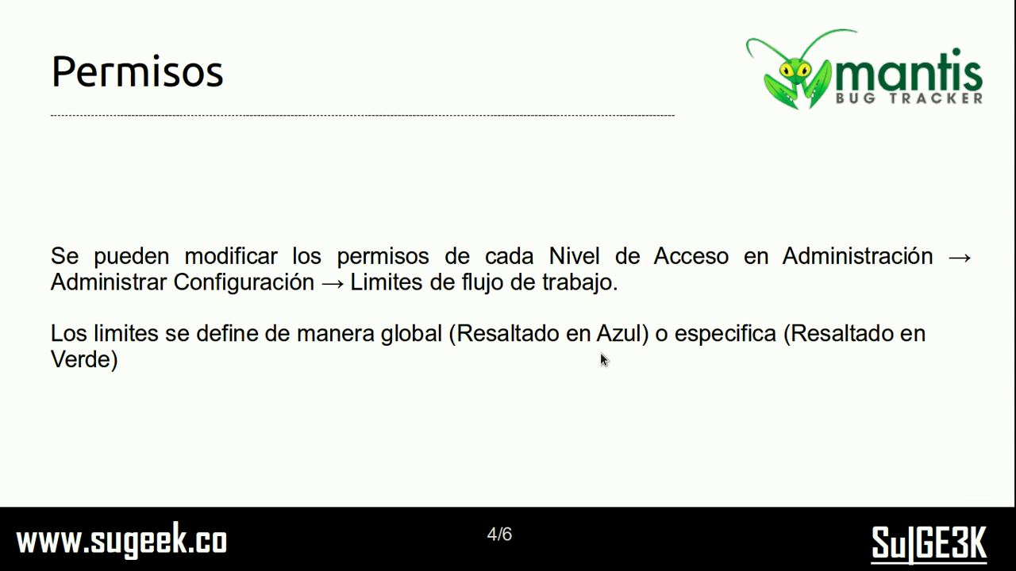
{"action": "key", "text": "Left"}
{"action": "key", "text": "Right"}
{"action": "key", "text": "Right"}
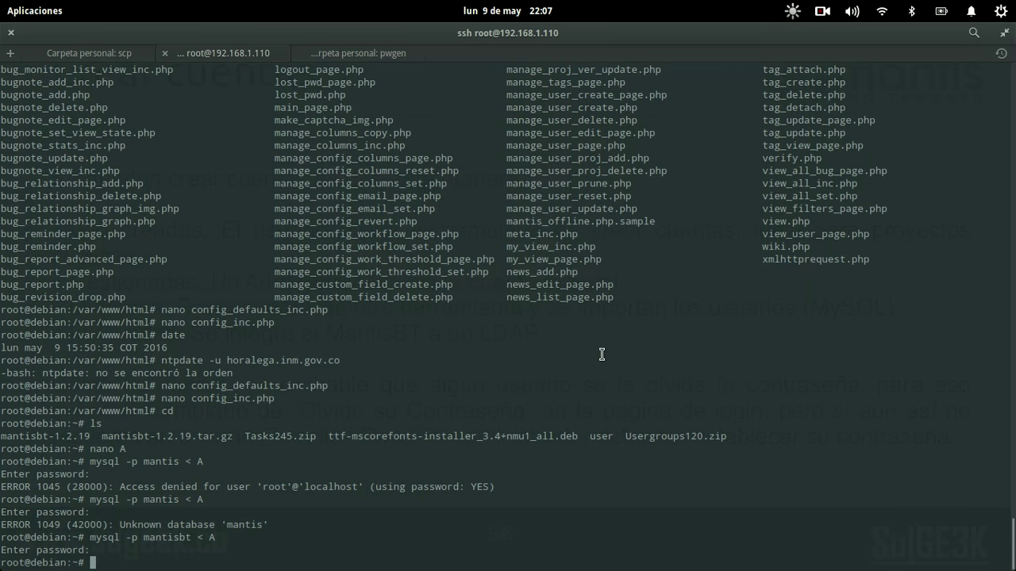
Open config_defaults_inc.php from /var/www/html in nano
{"action": "type", "text": "cd /var/www/html/"}
{"action": "key", "text": "Return"}
{"action": "type", "text": "nano config_d"}
{"action": "key", "text": "Tab"}
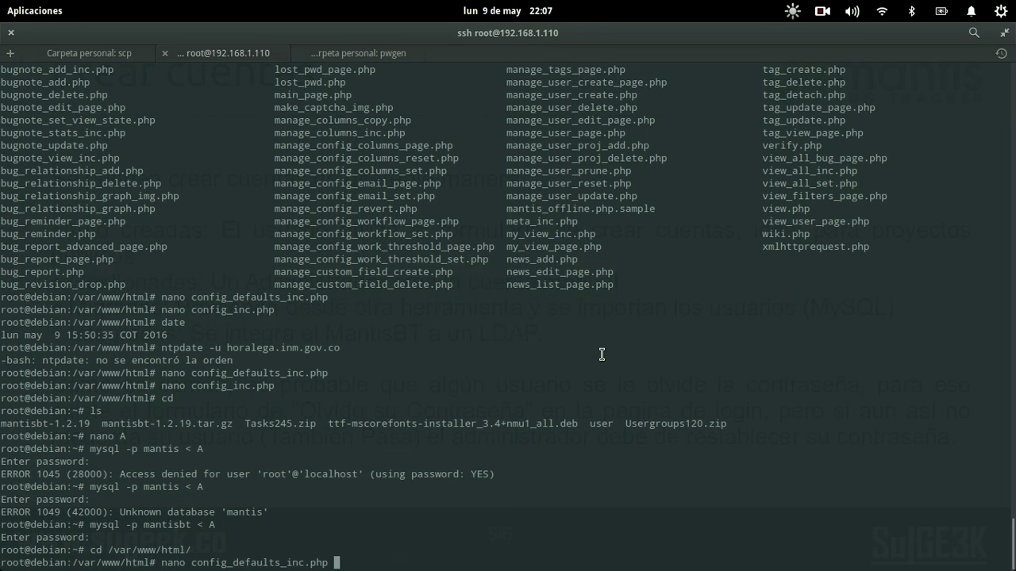
{"action": "key", "text": "Return"}
Search for 'ldap', browse the LDAP settings block, and close the file unchanged
{"action": "key", "text": "ctrl+w"}
{"action": "type", "text": "ladp"}
{"action": "key", "text": "BackSpace"}
{"action": "key", "text": "BackSpace"}
{"action": "key", "text": "BackSpace"}
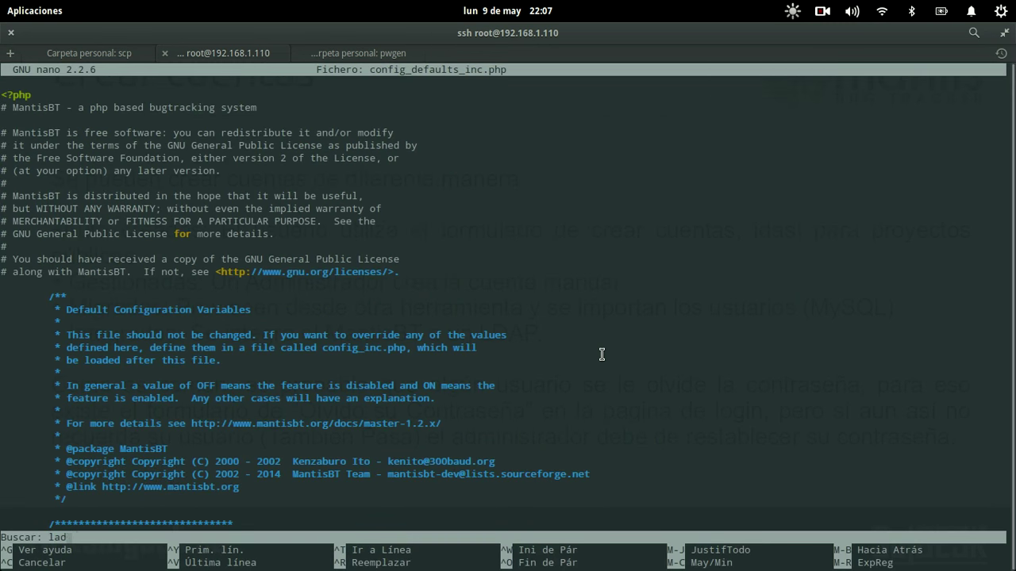
{"action": "type", "text": "dap"}
{"action": "key", "text": "Return"}
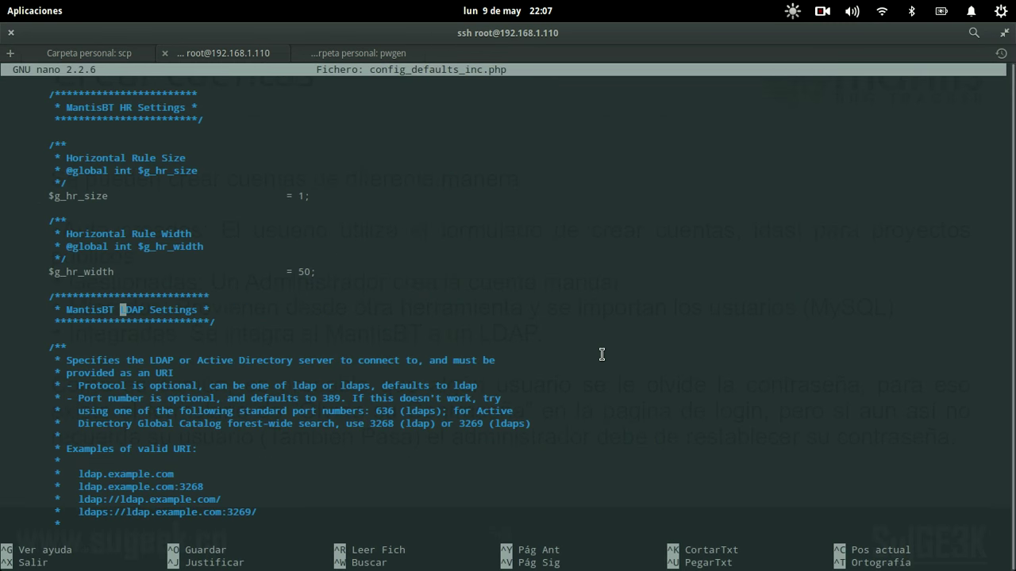
{"action": "key", "text": "Down"}
{"action": "key", "text": "Down"}
{"action": "key", "text": "Down"}
{"action": "key", "text": "Down"}
{"action": "key", "text": "Down"}
{"action": "key", "text": "Down"}
{"action": "key", "text": "Down"}
{"action": "key", "text": "Down"}
{"action": "key", "text": "Down"}
{"action": "key", "text": "Down"}
{"action": "key", "text": "Down"}
{"action": "key", "text": "Down"}
{"action": "key", "text": "Down"}
{"action": "key", "text": "Down"}
{"action": "key", "text": "Down"}
{"action": "key", "text": "Down"}
{"action": "key", "text": "Down"}
{"action": "key", "text": "Down"}
{"action": "key", "text": "Down"}
{"action": "key", "text": "Down"}
{"action": "key", "text": "Down"}
{"action": "key", "text": "Down"}
{"action": "key", "text": "Down"}
{"action": "key", "text": "Down"}
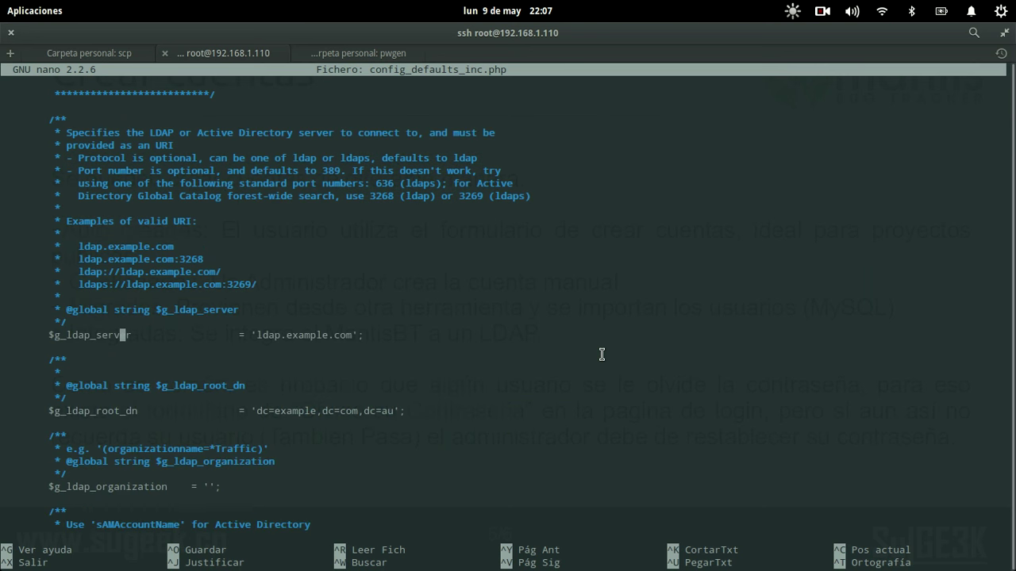
{"action": "key", "text": "Up"}
{"action": "key", "text": "End"}
{"action": "key", "text": "Down"}
{"action": "key", "text": "Down"}
{"action": "key", "text": "Down"}
{"action": "key", "text": "Down"}
{"action": "key", "text": "Down"}
{"action": "key", "text": "Down"}
{"action": "key", "text": "End"}
{"action": "key", "text": "Down"}
{"action": "key", "text": "Up"}
{"action": "key", "text": "Down"}
{"action": "key", "text": "Down"}
{"action": "key", "text": "End"}
{"action": "key", "text": "Down"}
{"action": "key", "text": "Down"}
{"action": "key", "text": "End"}
{"action": "key", "text": "Down"}
{"action": "key", "text": "Down"}
{"action": "key", "text": "End"}
{"action": "key", "text": "Down"}
{"action": "key", "text": "Down"}
{"action": "key", "text": "Down"}
{"action": "key", "text": "Down"}
{"action": "key", "text": "Down"}
{"action": "key", "text": "Down"}
{"action": "key", "text": "Down"}
{"action": "key", "text": "Down"}
{"action": "key", "text": "Down"}
{"action": "key", "text": "Down"}
{"action": "key", "text": "End"}
{"action": "key", "text": "Down"}
{"action": "key", "text": "Down"}
{"action": "key", "text": "Down"}
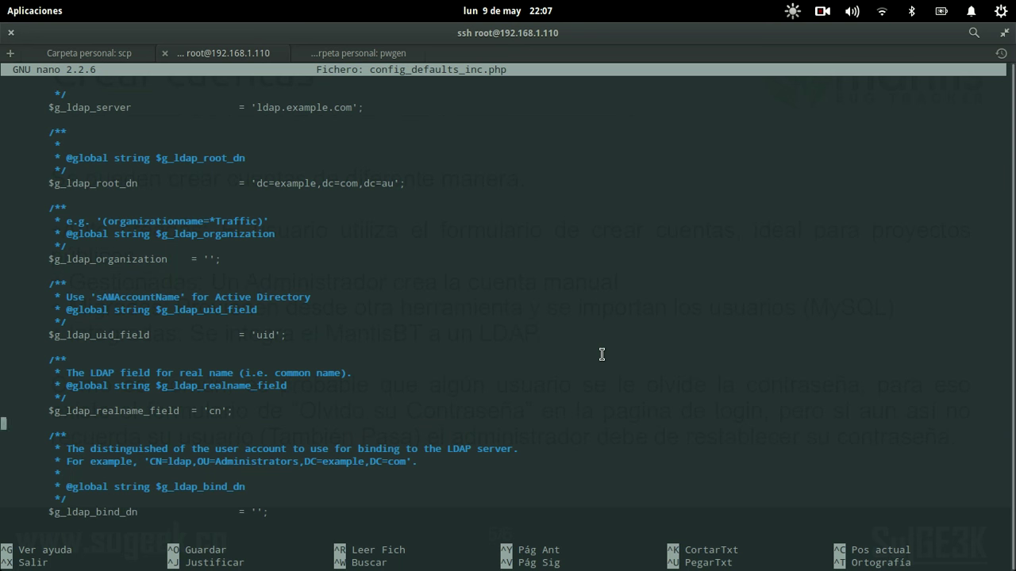
{"action": "key", "text": "Up"}
{"action": "key", "text": "End"}
{"action": "key", "text": "Up"}
{"action": "key", "text": "Up"}
{"action": "key", "text": "End"}
{"action": "key", "text": "Up"}
{"action": "key", "text": "End"}
{"action": "key", "text": "Up"}
{"action": "key", "text": "Up"}
{"action": "key", "text": "Down"}
{"action": "key", "text": "End"}
{"action": "key", "text": "Down"}
{"action": "key", "text": "End"}
{"action": "key", "text": "Down"}
{"action": "key", "text": "Down"}
{"action": "key", "text": "Down"}
{"action": "key", "text": "Down"}
{"action": "key", "text": "Down"}
{"action": "key", "text": "Down"}
{"action": "key", "text": "Down"}
{"action": "key", "text": "Down"}
{"action": "key", "text": "Down"}
{"action": "key", "text": "End"}
{"action": "key", "text": "Down"}
{"action": "key", "text": "Down"}
{"action": "key", "text": "Down"}
{"action": "key", "text": "Down"}
{"action": "key", "text": "Down"}
{"action": "key", "text": "Down"}
{"action": "key", "text": "Down"}
{"action": "key", "text": "Down"}
{"action": "key", "text": "Down"}
{"action": "key", "text": "Down"}
{"action": "key", "text": "Down"}
{"action": "key", "text": "Down"}
{"action": "key", "text": "Down"}
{"action": "key", "text": "Down"}
{"action": "key", "text": "Down"}
{"action": "key", "text": "End"}
{"action": "key", "text": "Down"}
{"action": "key", "text": "Down"}
{"action": "key", "text": "Down"}
{"action": "key", "text": "End"}
{"action": "key", "text": "Down"}
{"action": "key", "text": "End"}
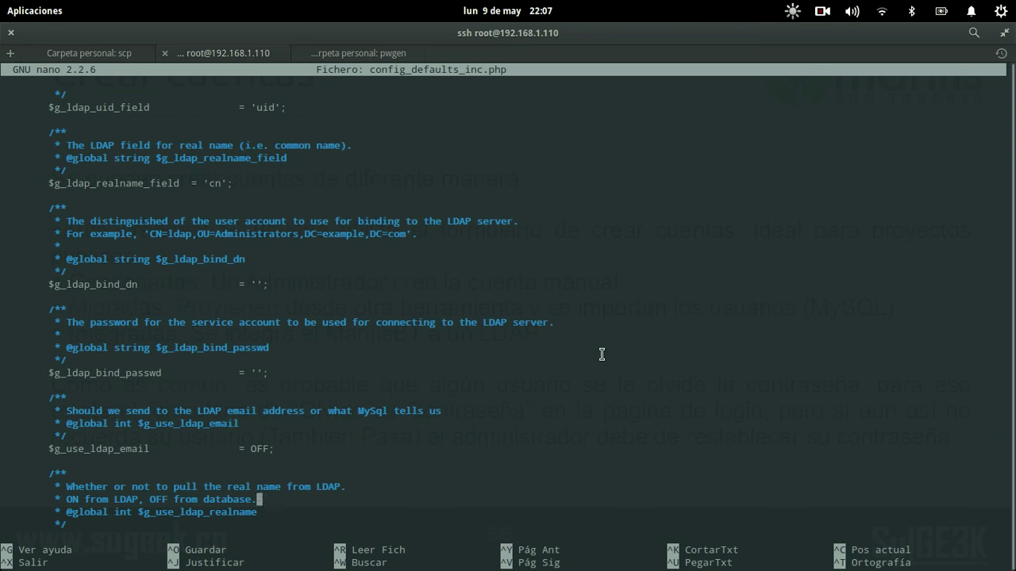
{"action": "key", "text": "Down"}
{"action": "key", "text": "Down"}
{"action": "key", "text": "Down"}
{"action": "key", "text": "Down"}
{"action": "key", "text": "Down"}
{"action": "key", "text": "Down"}
{"action": "key", "text": "Down"}
{"action": "key", "text": "Down"}
{"action": "key", "text": "Down"}
{"action": "key", "text": "Down"}
{"action": "key", "text": "Down"}
{"action": "key", "text": "Down"}
{"action": "key", "text": "Down"}
{"action": "key", "text": "Down"}
{"action": "key", "text": "Up"}
{"action": "key", "text": "Up"}
{"action": "key", "text": "Up"}
{"action": "key", "text": "Up"}
{"action": "key", "text": "Up"}
{"action": "key", "text": "Up"}
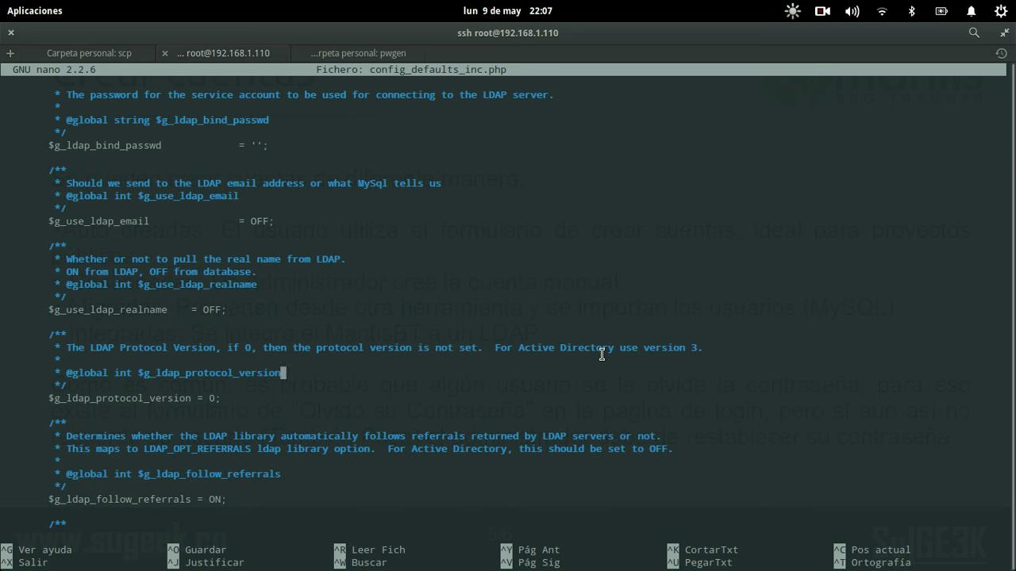
{"action": "key", "text": "Up"}
{"action": "key", "text": "Up"}
{"action": "key", "text": "Up"}
{"action": "key", "text": "Up"}
{"action": "key", "text": "Up"}
{"action": "key", "text": "ctrl+x"}
Review config_inc.php in nano, then switch back to the MantisBT login page
{"action": "type", "text": "n"}
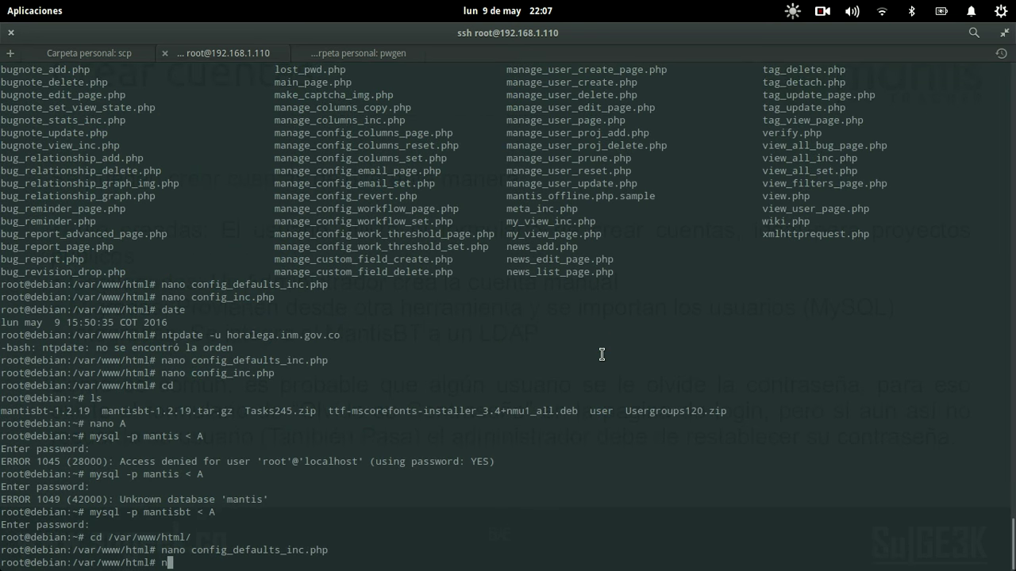
{"action": "type", "text": "ano config_inc.php"}
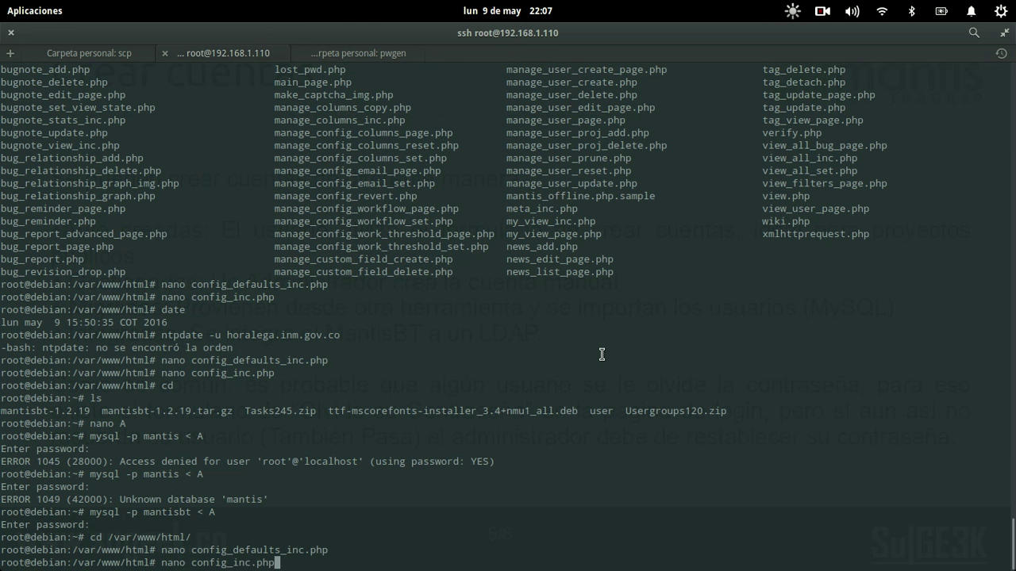
{"action": "key", "text": "Return"}
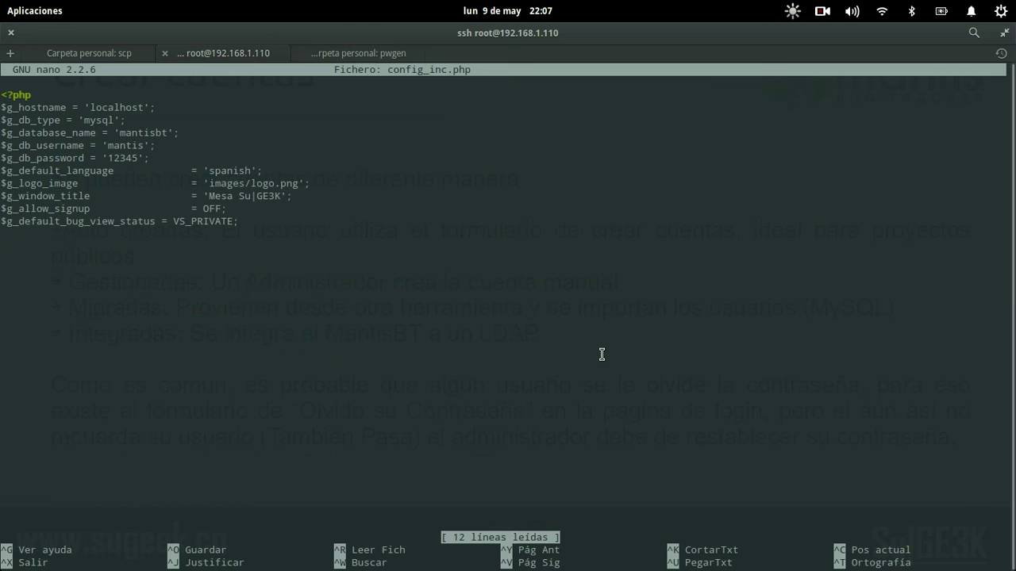
{"action": "key", "text": "ctrl+x"}
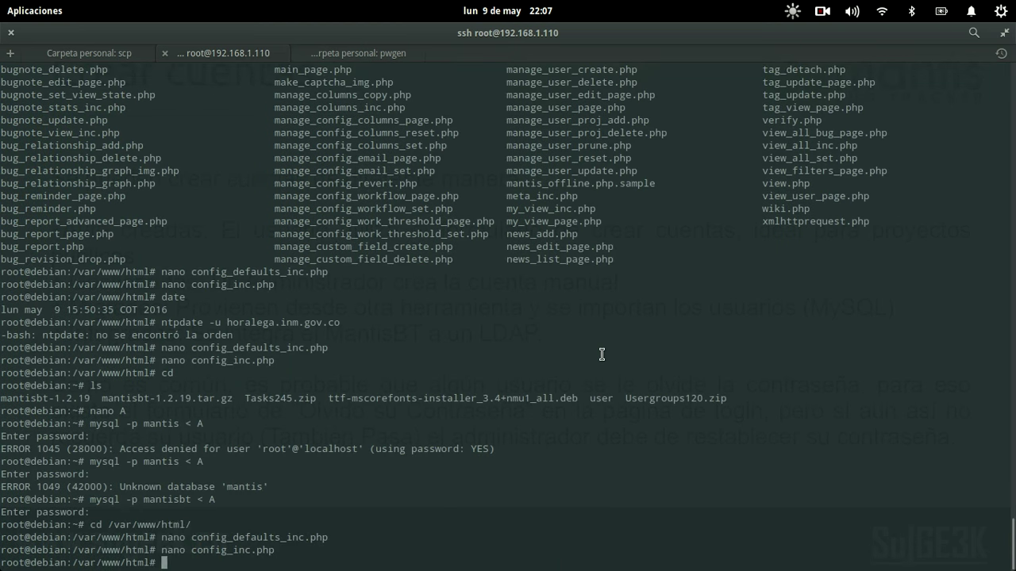
{"action": "key", "text": "alt+Tab"}
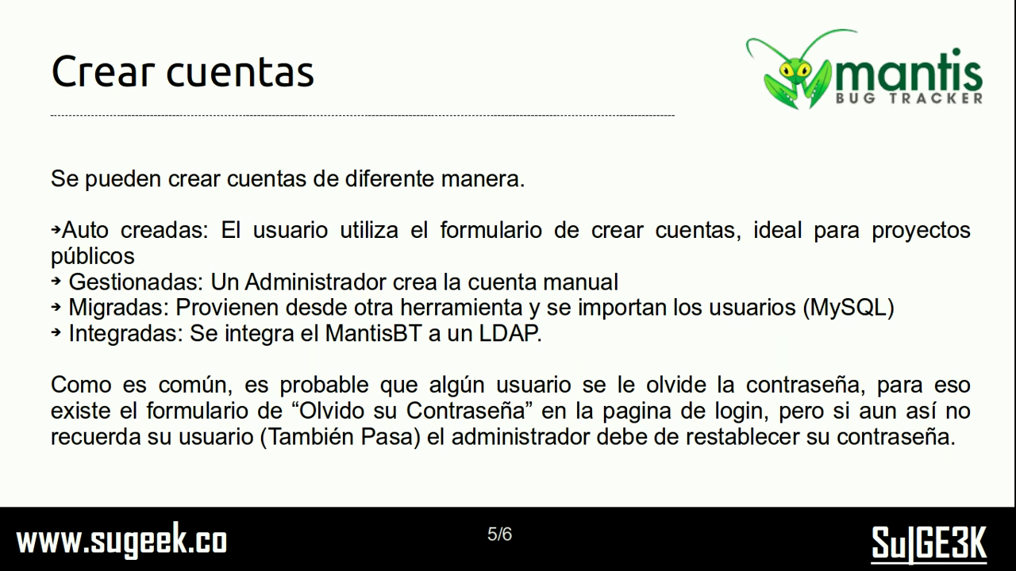
{"action": "key", "text": "alt+Tab"}
{"action": "key", "text": "alt+Tab"}
{"action": "key", "text": "alt+Tab"}
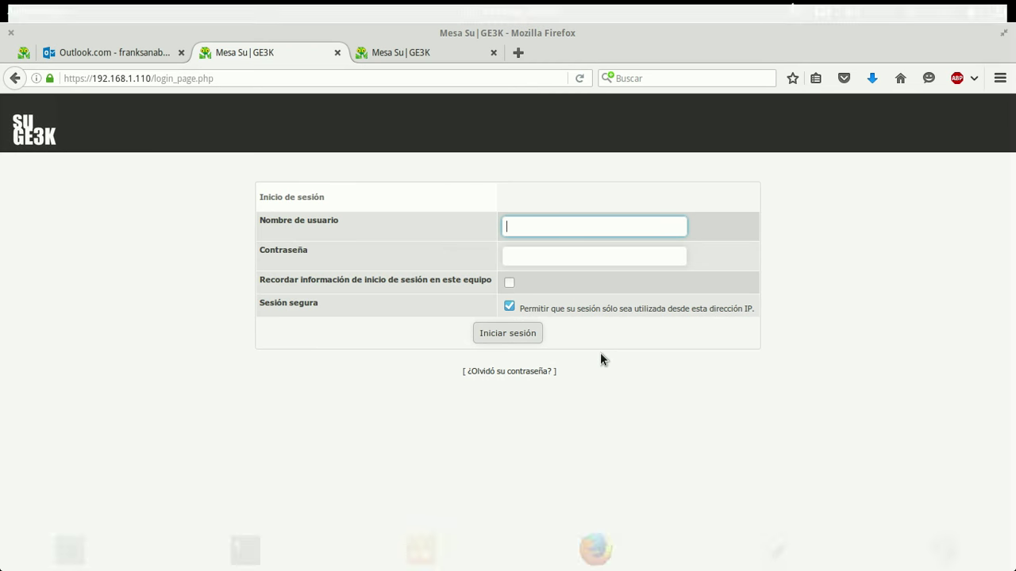
{"action": "left_click", "coordinate": [510, 370]}
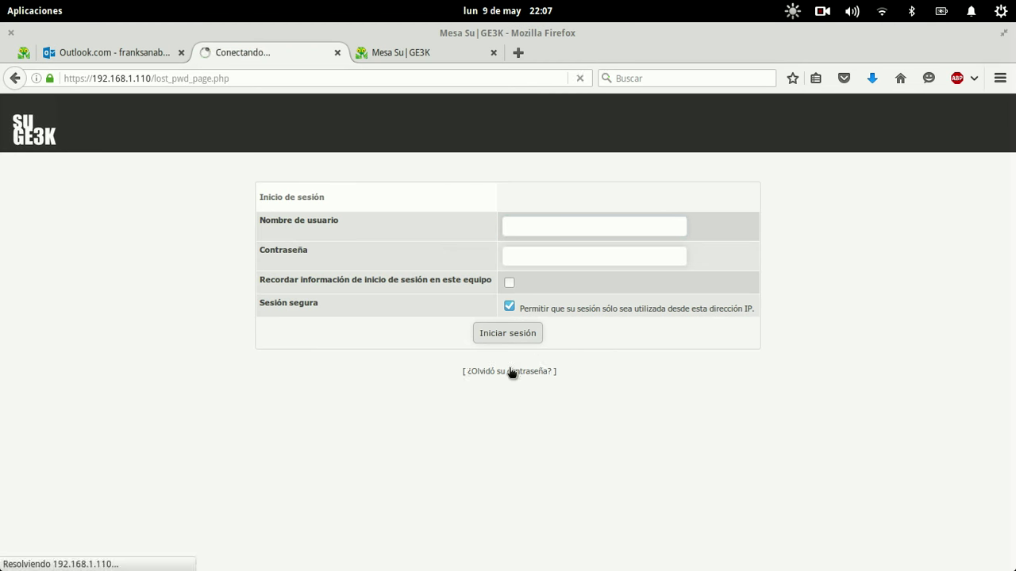
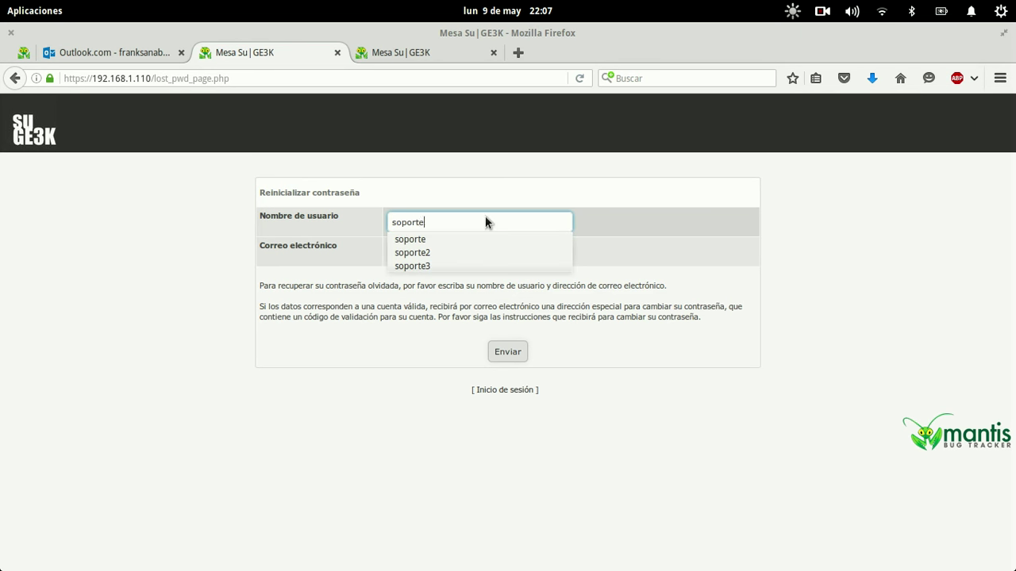
{"action": "key", "text": "Tab"}
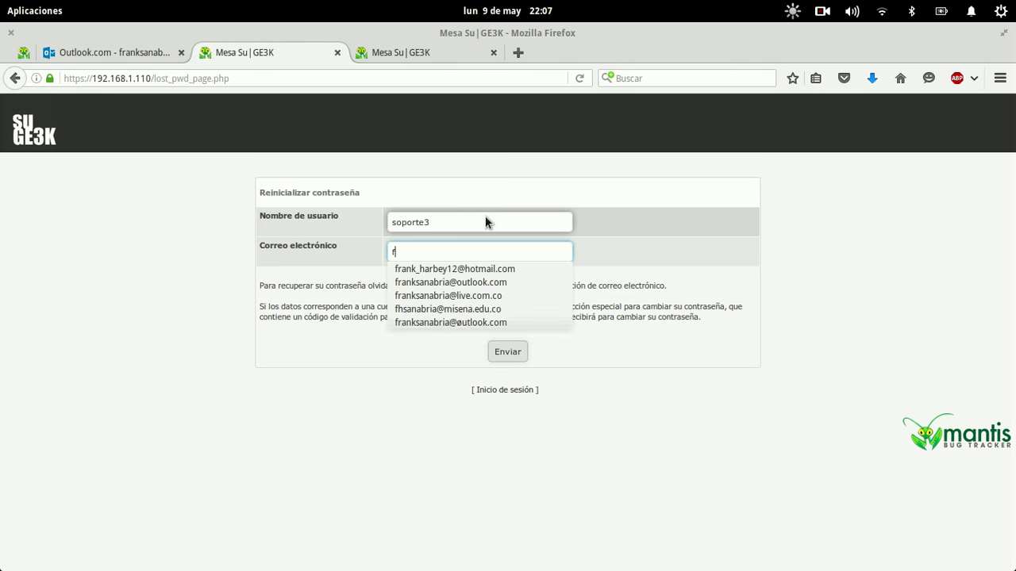
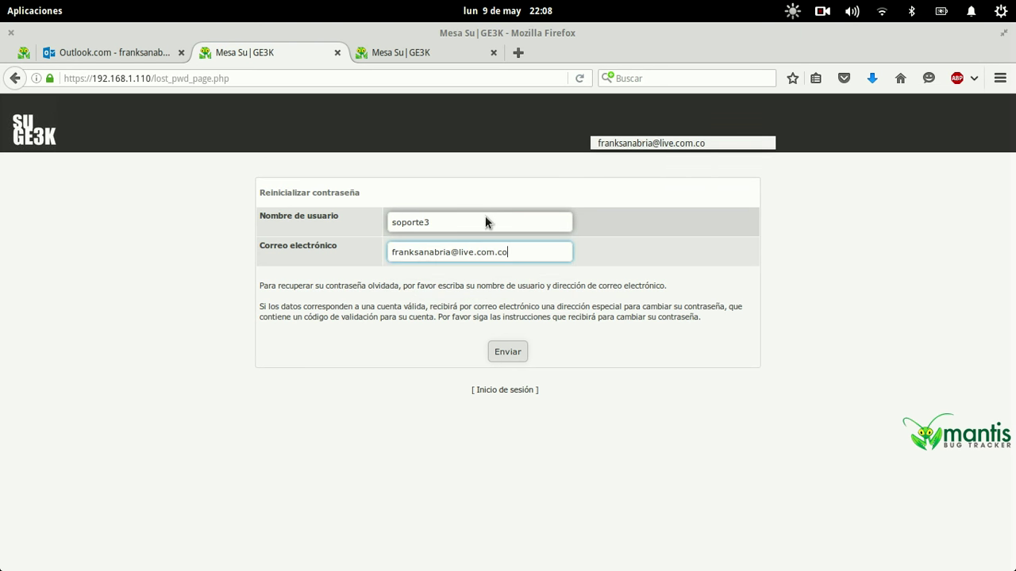
{"action": "key", "text": "Down"}
{"action": "left_click", "coordinate": [505, 353]}
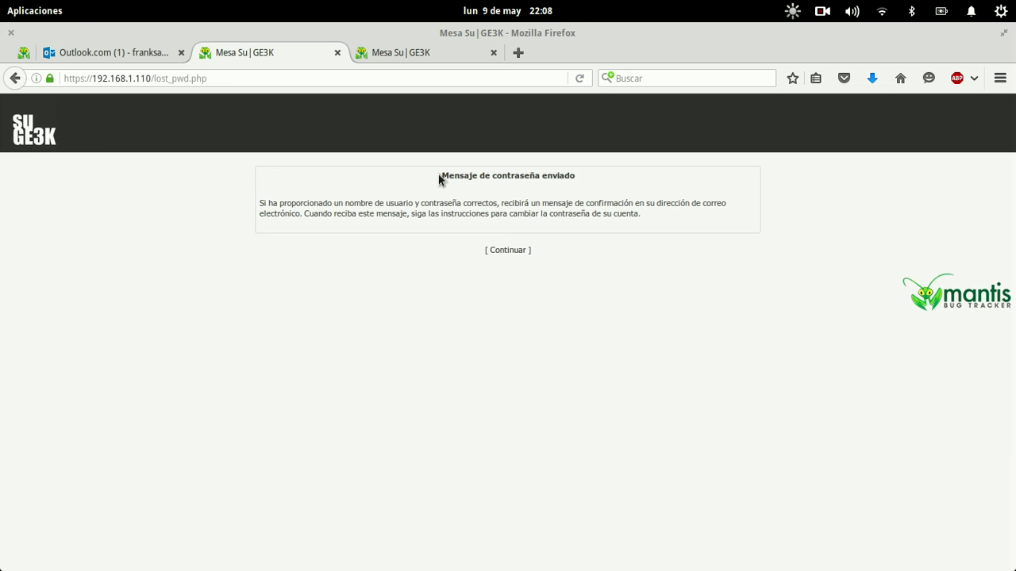
{"action": "left_click_drag", "start_coordinate": [439, 176], "coordinate": [596, 193]}
{"action": "left_click", "coordinate": [508, 250]}
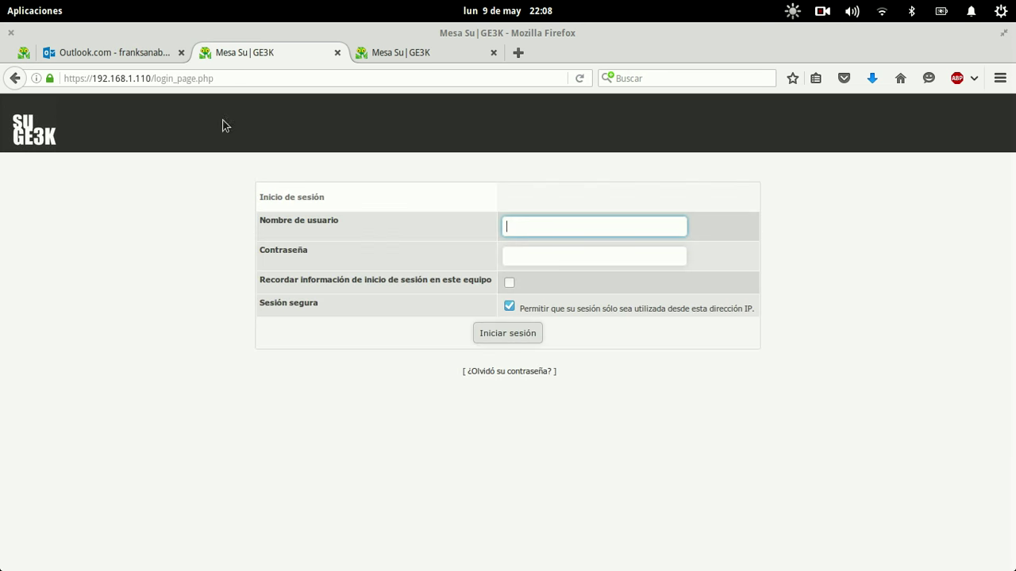
Open the password-reset e-mail in the webmail inbox, then return to MantisBT
{"action": "left_click", "coordinate": [96, 54]}
{"action": "left_click", "coordinate": [233, 324]}
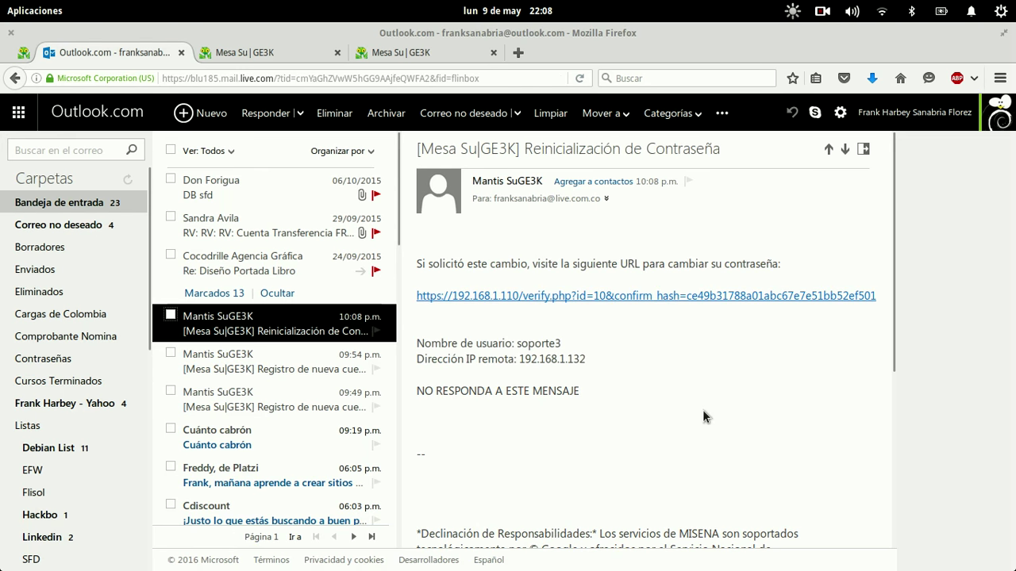
{"action": "left_click", "coordinate": [430, 56]}
{"action": "type", "text": "s"}
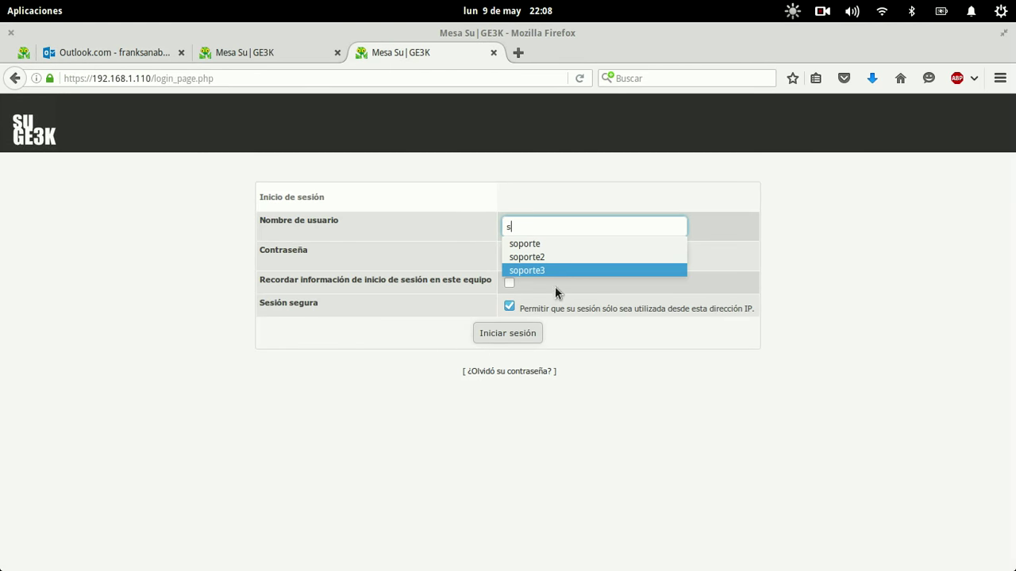
{"action": "left_click", "coordinate": [507, 372]}
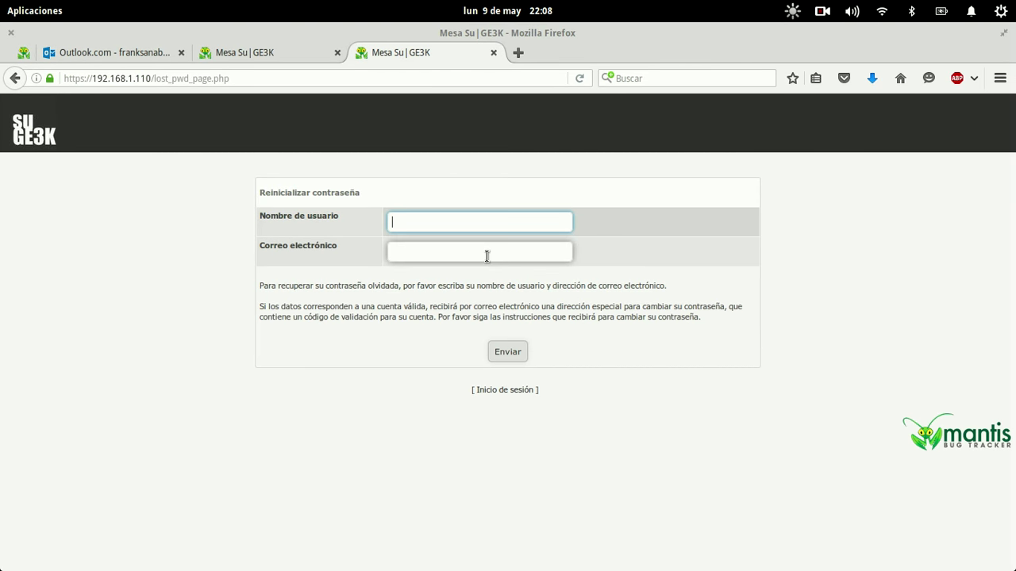
{"action": "type", "text": "soporte"}
{"action": "key", "text": "Tab"}
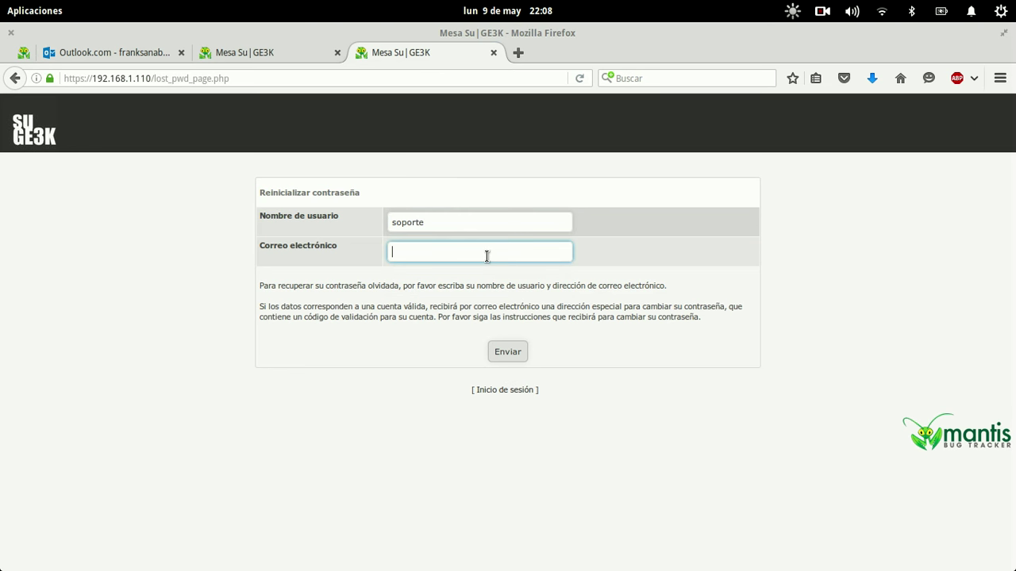
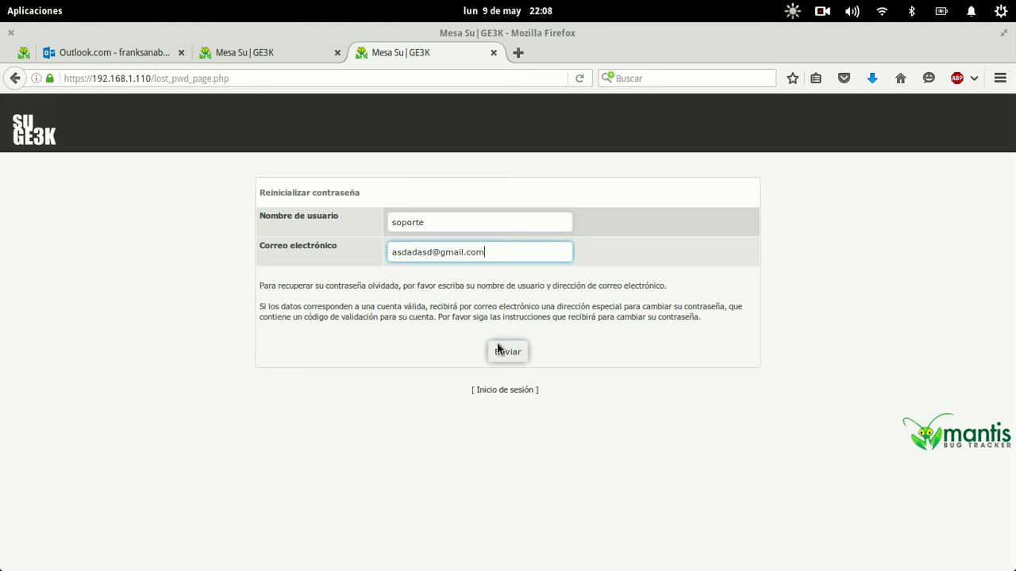
{"action": "left_click", "coordinate": [498, 349]}
{"action": "left_click_drag", "start_coordinate": [336, 220], "coordinate": [710, 221]}
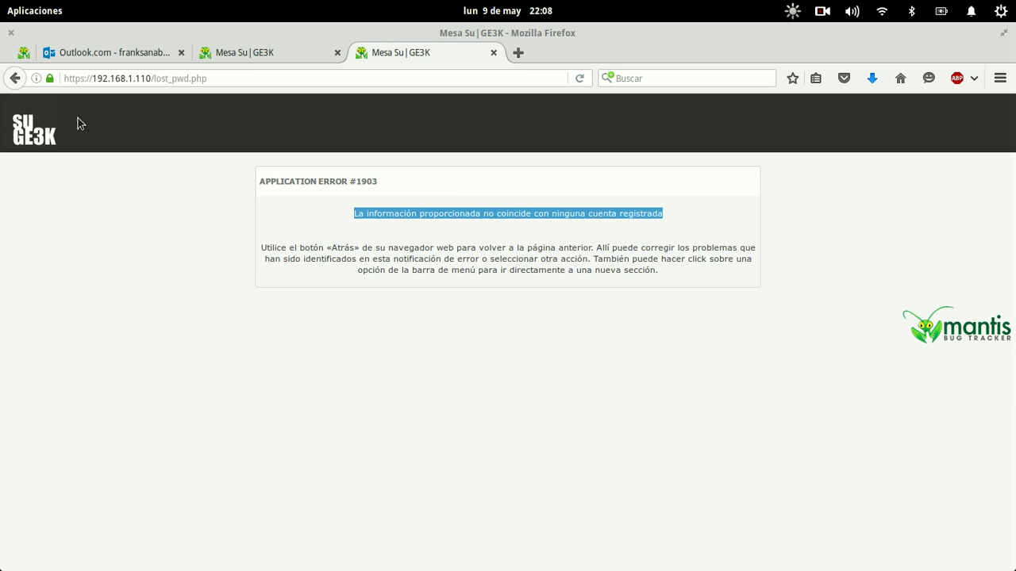
{"action": "left_click", "coordinate": [15, 78]}
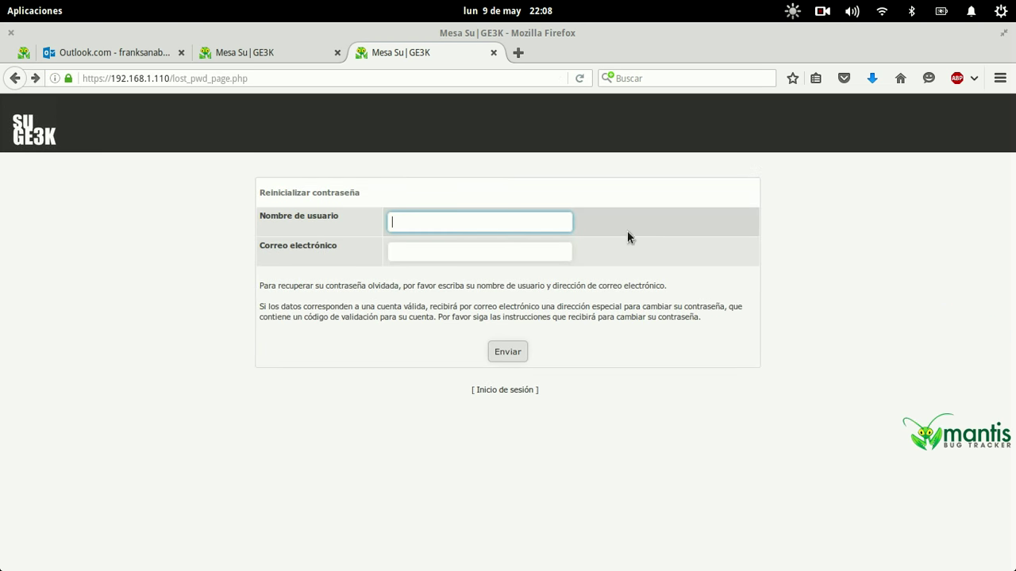
{"action": "left_click", "coordinate": [492, 390]}
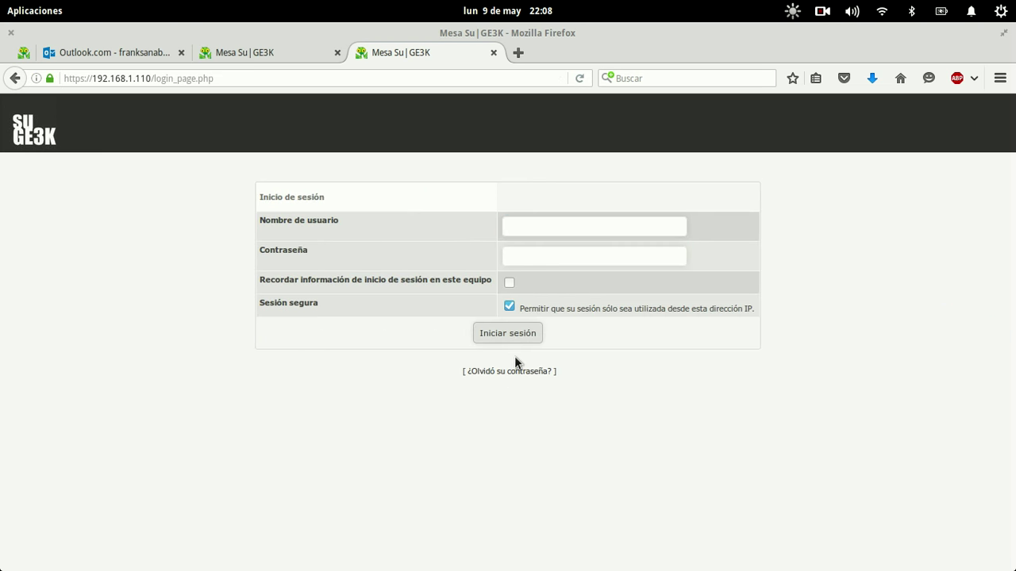
Log in to MantisBT as administrator with the account password
{"action": "left_click", "coordinate": [590, 223]}
{"action": "type", "text": "admini"}
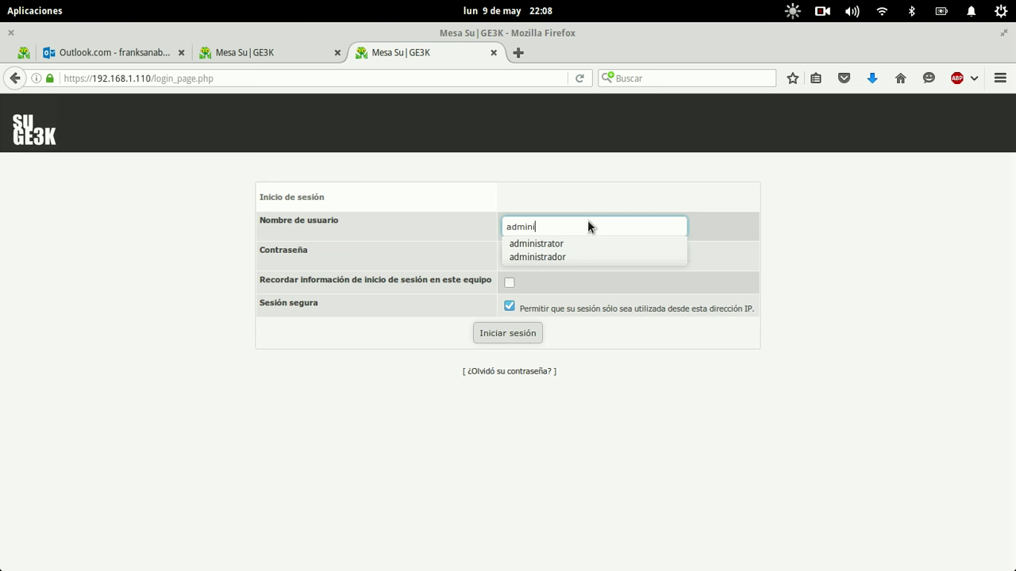
{"action": "key", "text": "Down"}
{"action": "key", "text": "Tab"}
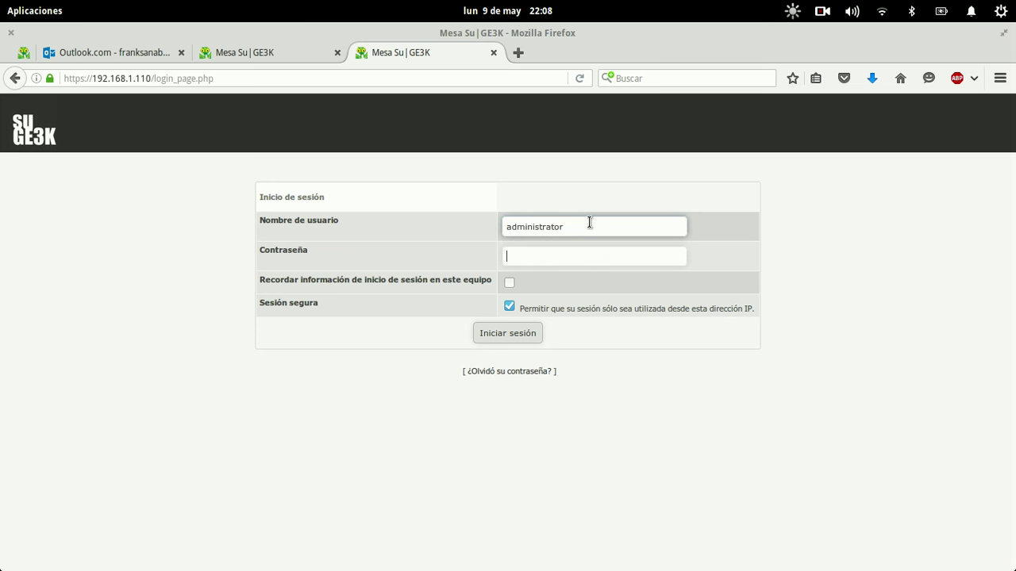
{"action": "type", "text": "*********"}
{"action": "key", "text": "Return"}
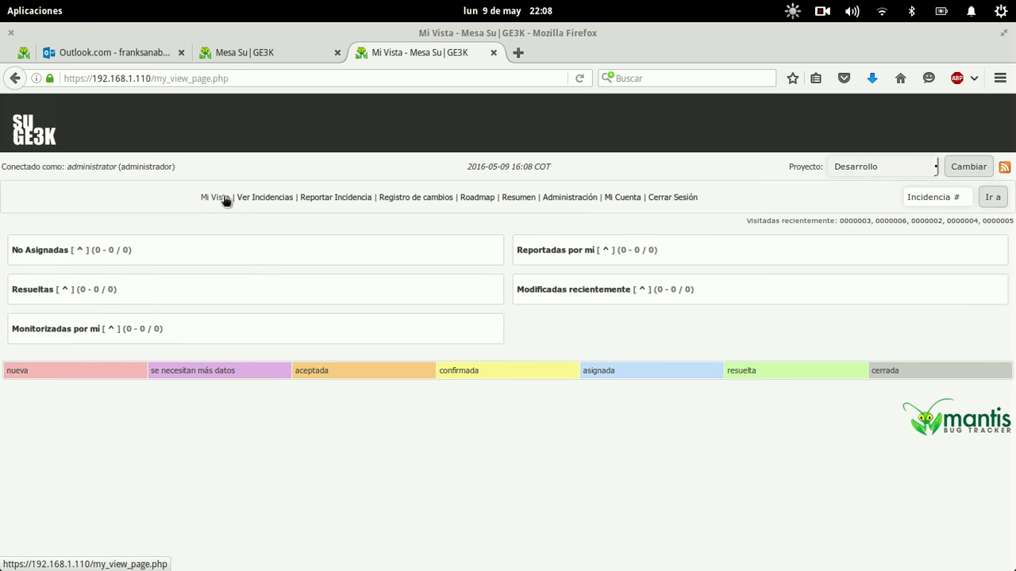
Reset user soporte's password from Administrar Usuarios
{"action": "left_click", "coordinate": [556, 198]}
{"action": "left_click", "coordinate": [177, 230]}
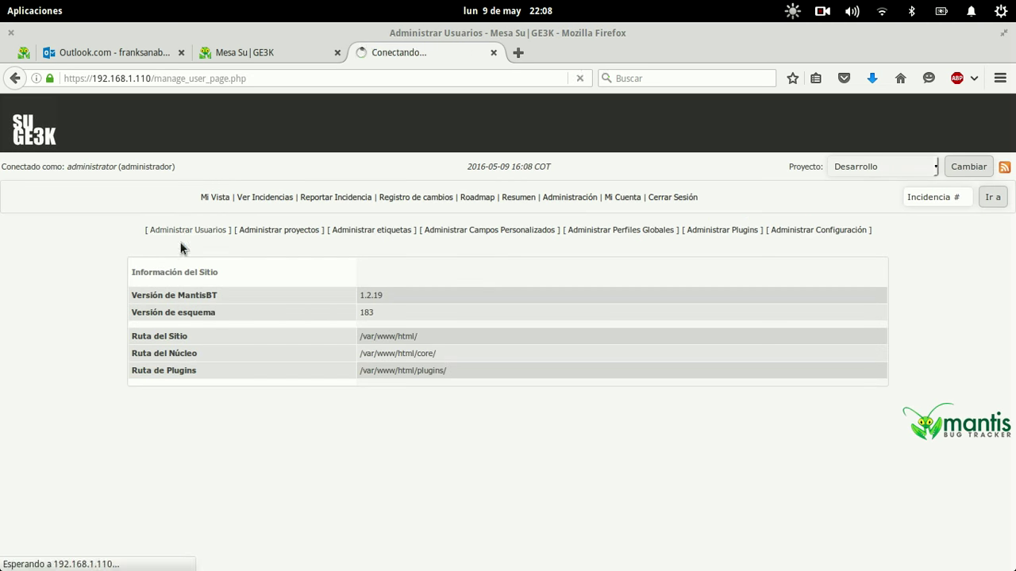
{"action": "left_click", "coordinate": [20, 366]}
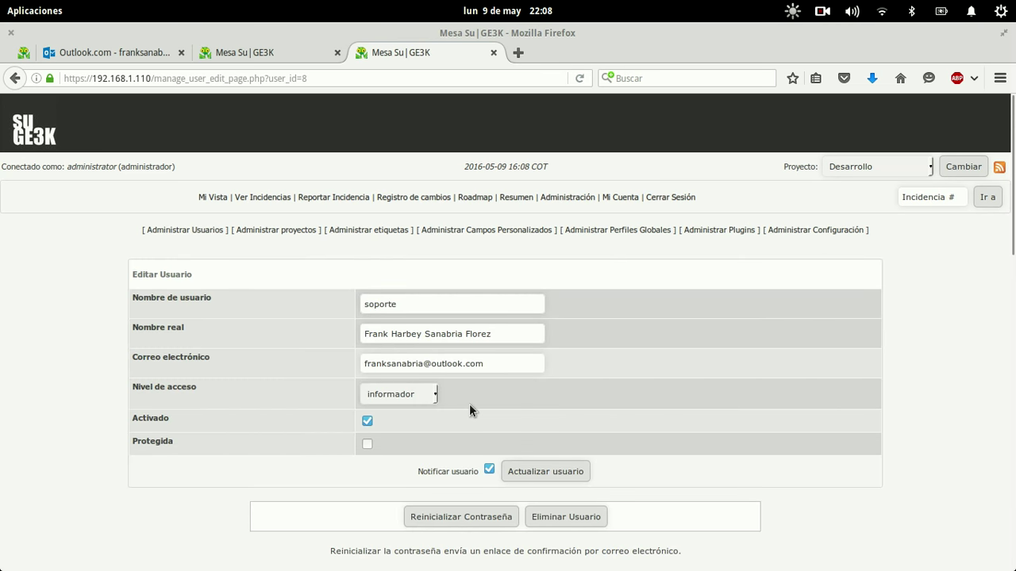
{"action": "left_click", "coordinate": [460, 516]}
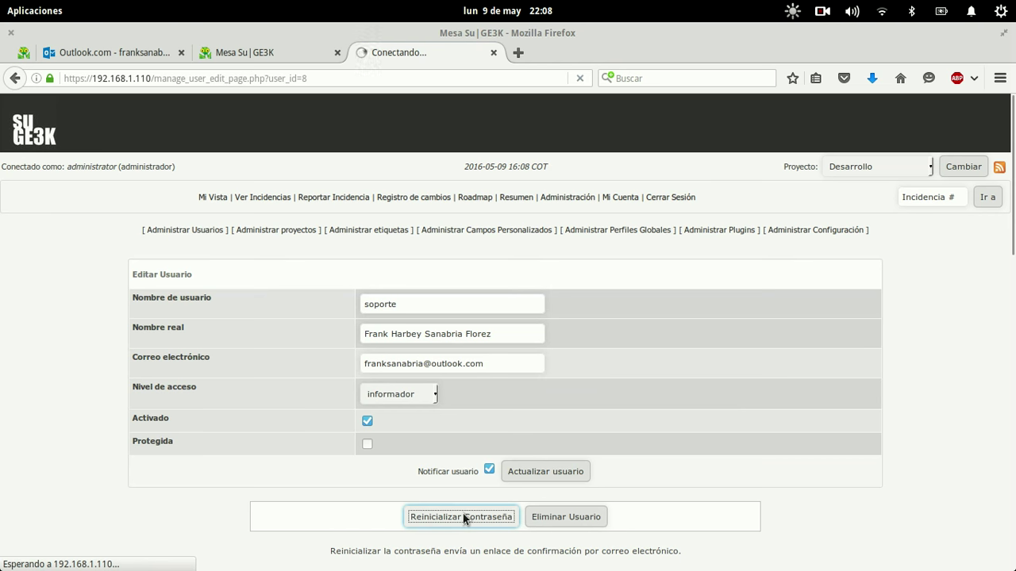
Check soporte's reset e-mail in the webmail inbox, then return to the user list
{"action": "left_click", "coordinate": [115, 50]}
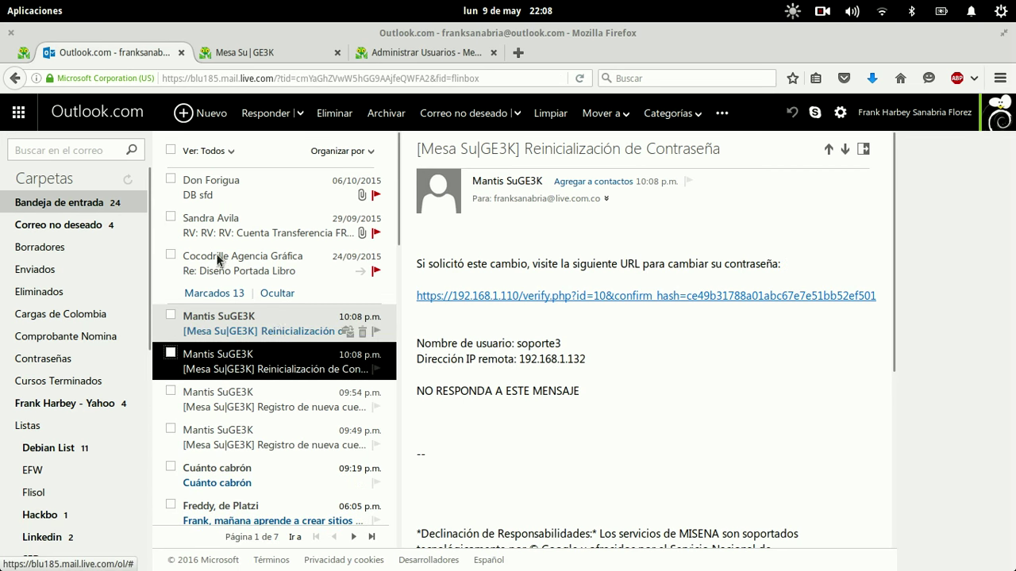
{"action": "left_click", "coordinate": [243, 325]}
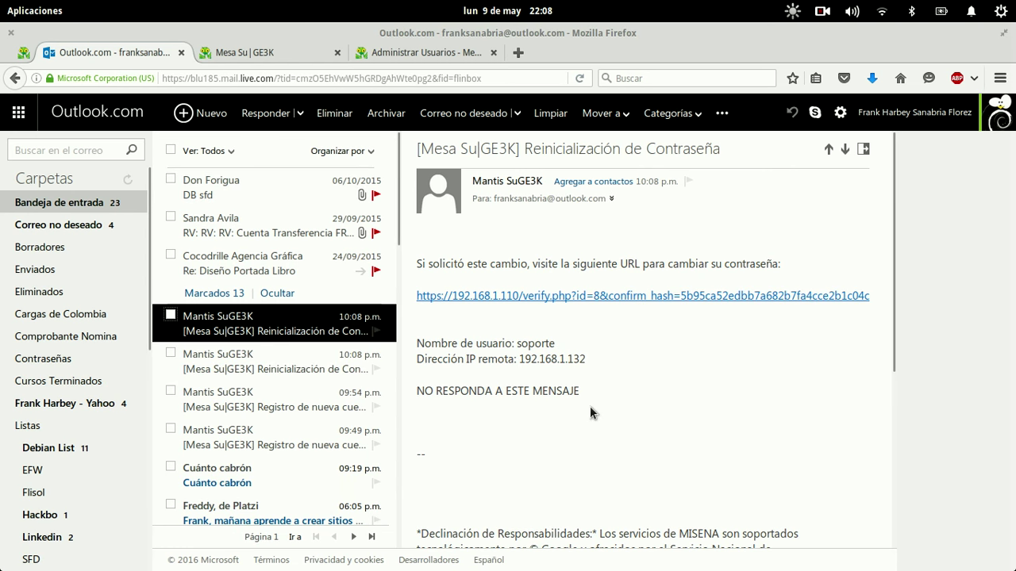
{"action": "left_click_drag", "start_coordinate": [558, 342], "coordinate": [552, 343]}
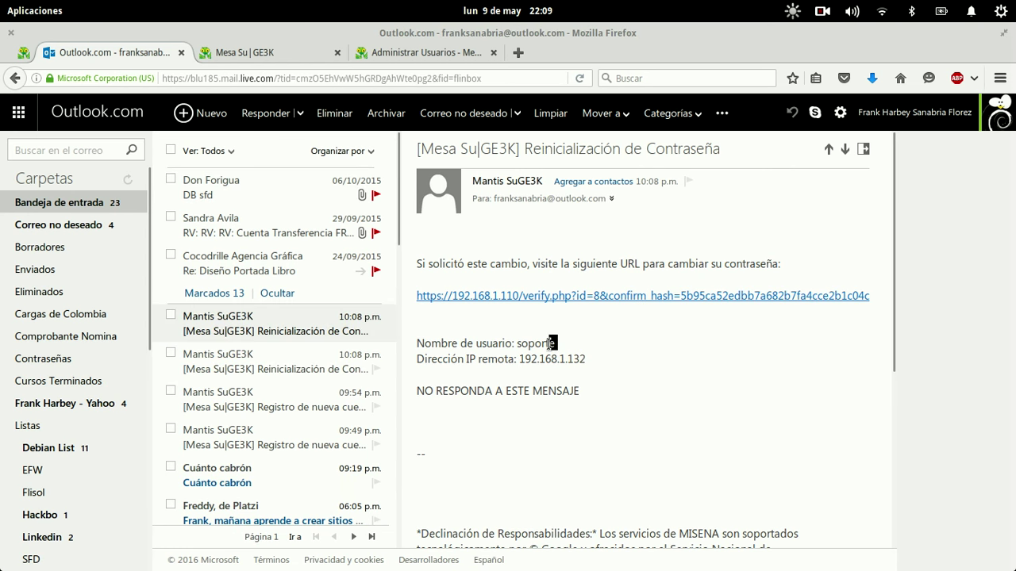
{"action": "left_click", "coordinate": [434, 54]}
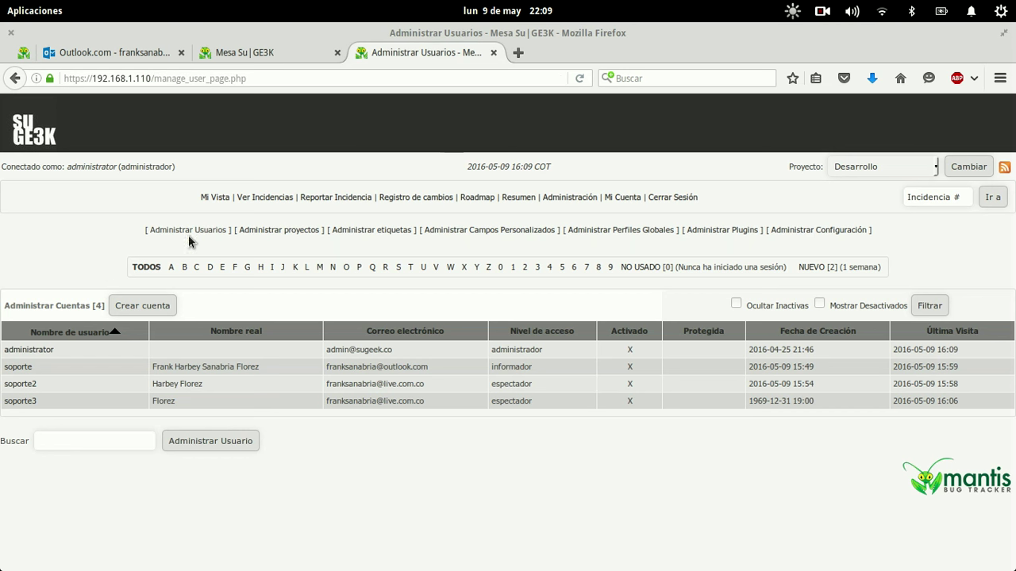
Open Mi Vista in MantisBT, then bring the gedit window with the SQL INSERTs forward
{"action": "left_click", "coordinate": [214, 197]}
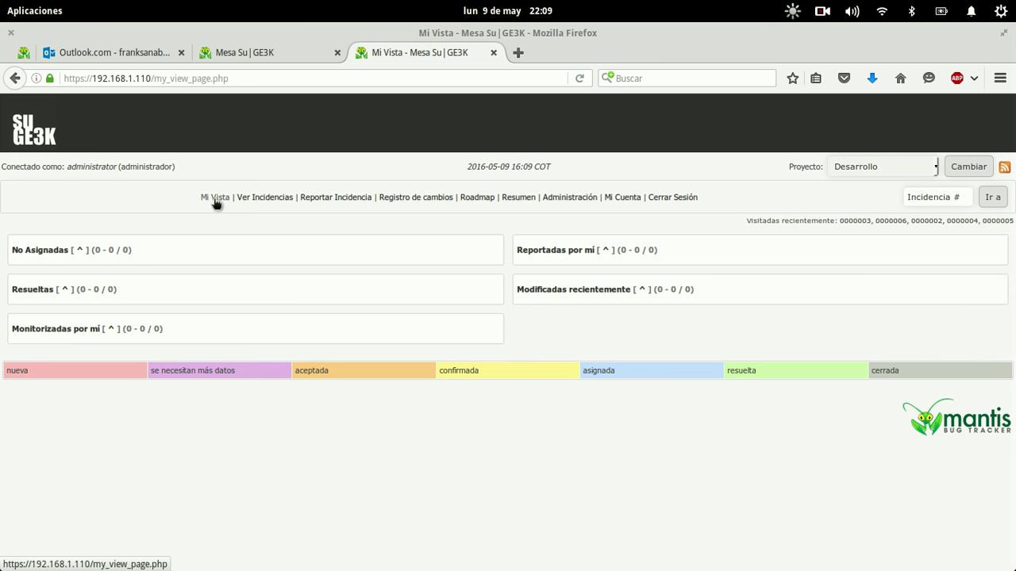
{"action": "key", "text": "super"}
{"action": "left_click", "coordinate": [461, 359]}
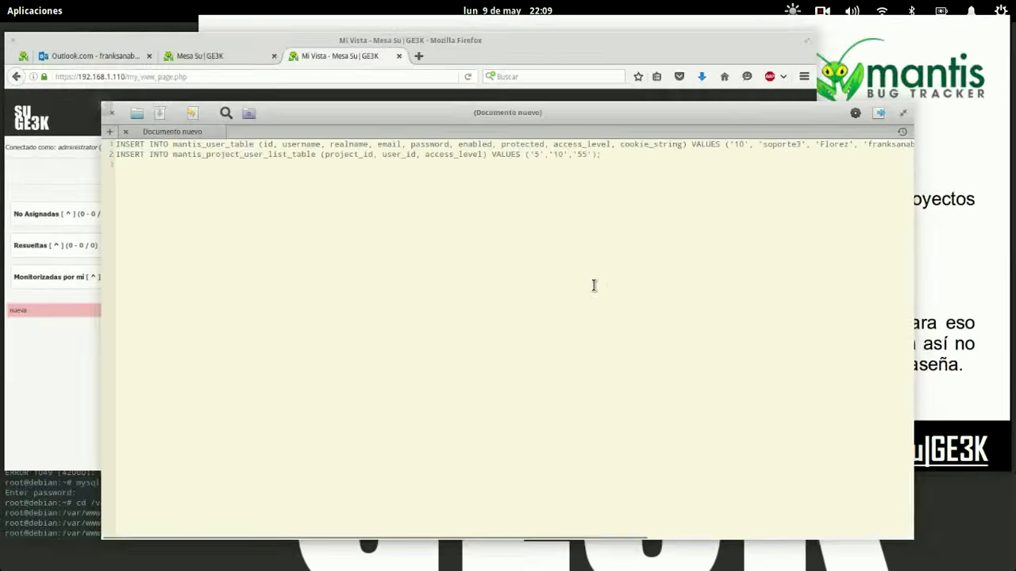
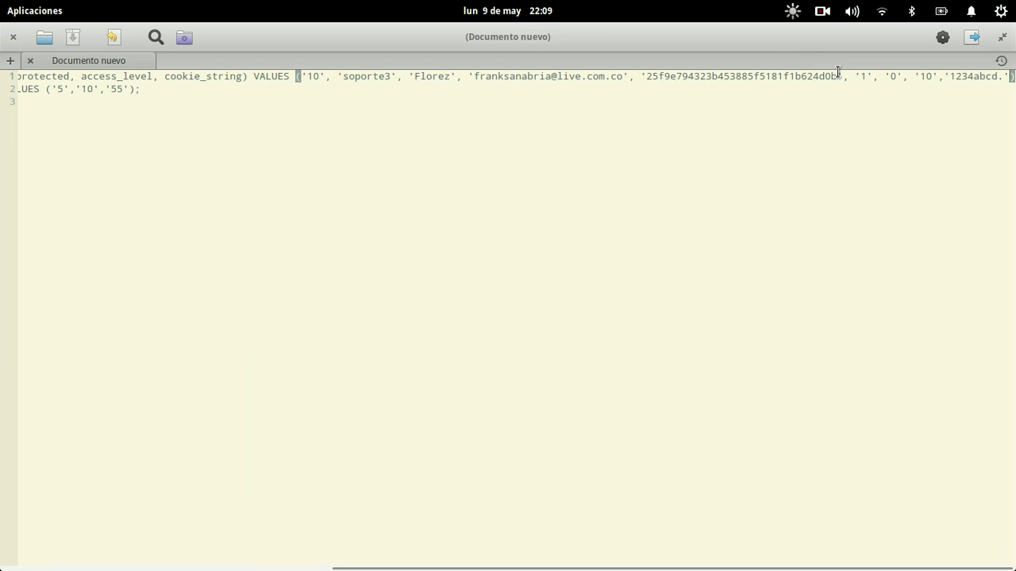
Move the cursor back through the SQL INSERT values to the start of the first line
{"action": "key", "text": "Left"}
{"action": "key", "text": "Left"}
{"action": "key", "text": "Left"}
{"action": "key", "text": "Left"}
{"action": "key", "text": "Left"}
{"action": "key", "text": "Left"}
{"action": "key", "text": "Left"}
{"action": "key", "text": "Left"}
{"action": "key", "text": "Left"}
{"action": "key", "text": "Left"}
{"action": "key", "text": "Left"}
{"action": "key", "text": "Left"}
{"action": "key", "text": "Left"}
{"action": "key", "text": "Left"}
{"action": "key", "text": "Left"}
{"action": "key", "text": "Left"}
{"action": "key", "text": "Left"}
{"action": "key", "text": "Left"}
{"action": "key", "text": "Left"}
{"action": "key", "text": "Left"}
{"action": "key", "text": "Left"}
{"action": "key", "text": "Left"}
{"action": "key", "text": "Left"}
{"action": "key", "text": "Left"}
{"action": "key", "text": "Left"}
{"action": "key", "text": "Left"}
{"action": "key", "text": "Left"}
{"action": "key", "text": "Left"}
{"action": "key", "text": "Left"}
{"action": "key", "text": "Home"}
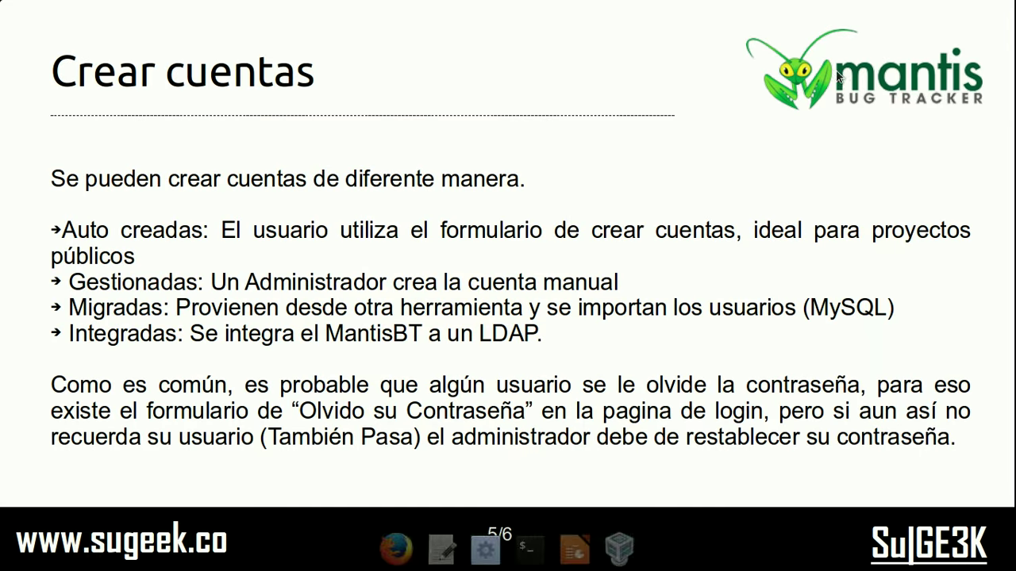
Advance past the last slide and open the Proyecto dropdown on Mantis's Mi Vista page
{"action": "key", "text": "Right"}
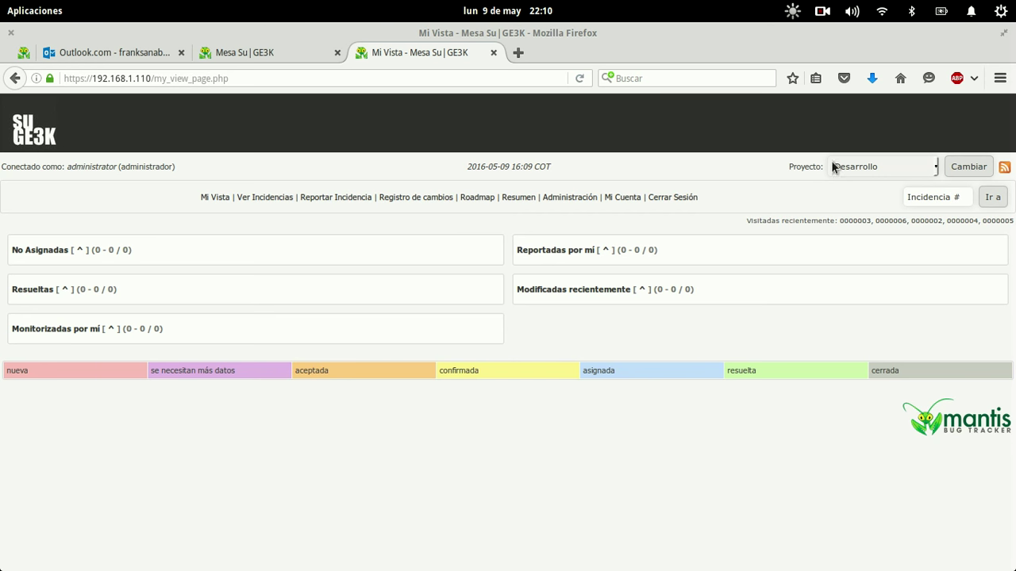
{"action": "left_click", "coordinate": [859, 165]}
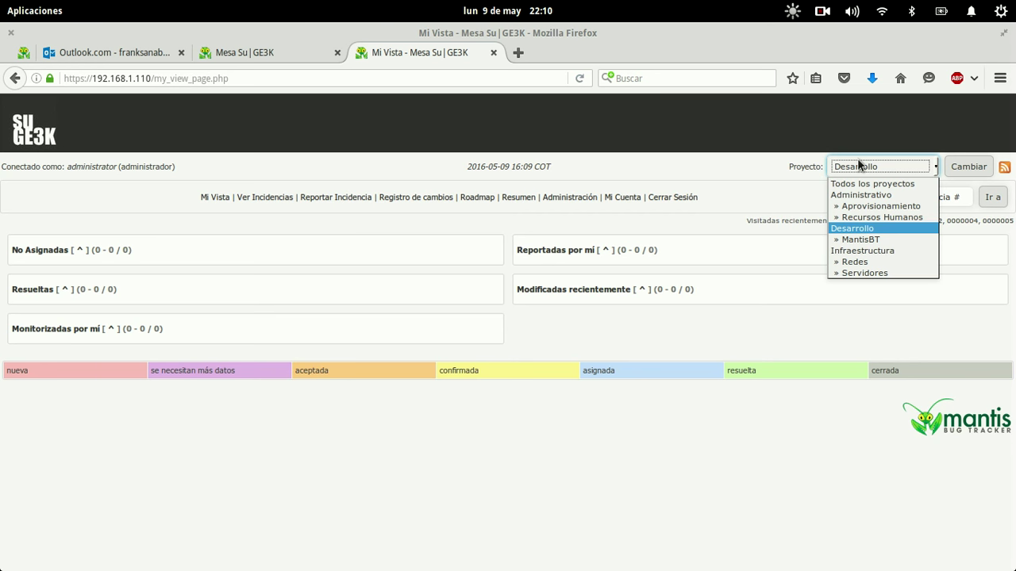